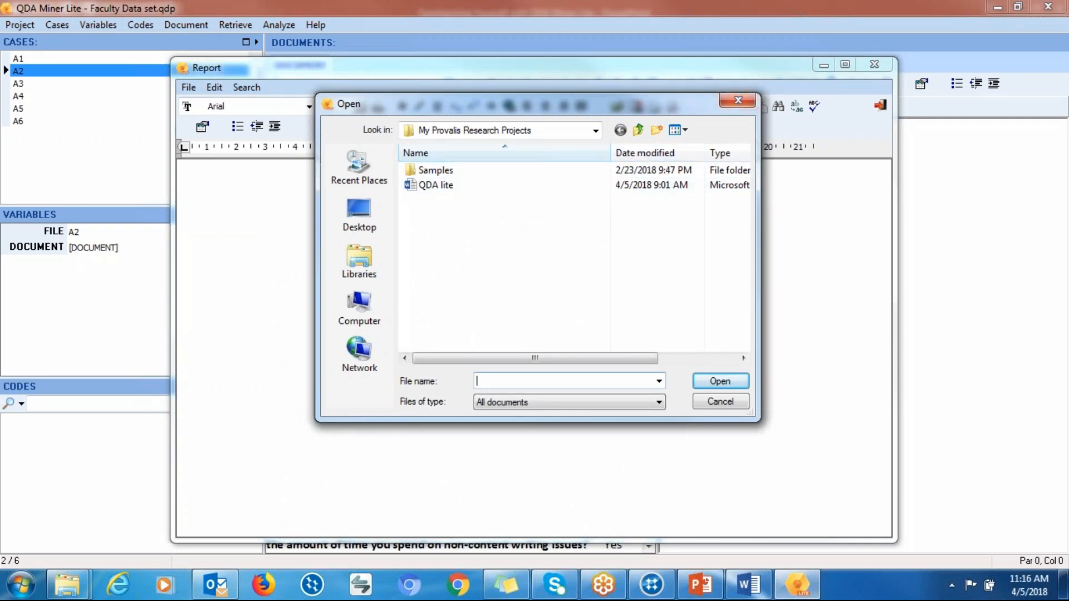
Close the file selection, the empty document report and the new-case form without adding a case.
left_click(730, 109)
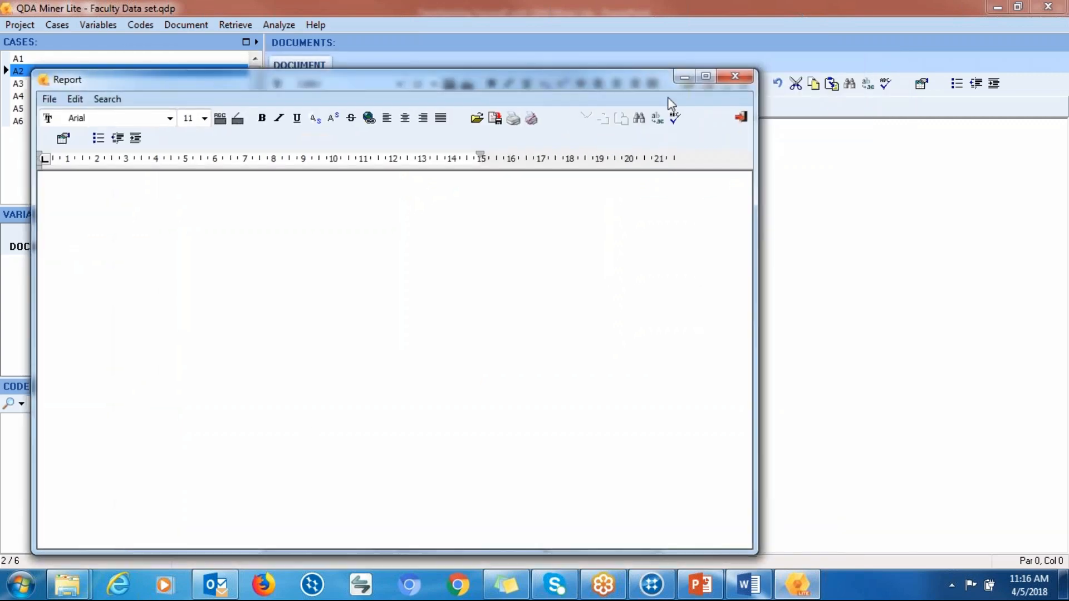
left_click(737, 75)
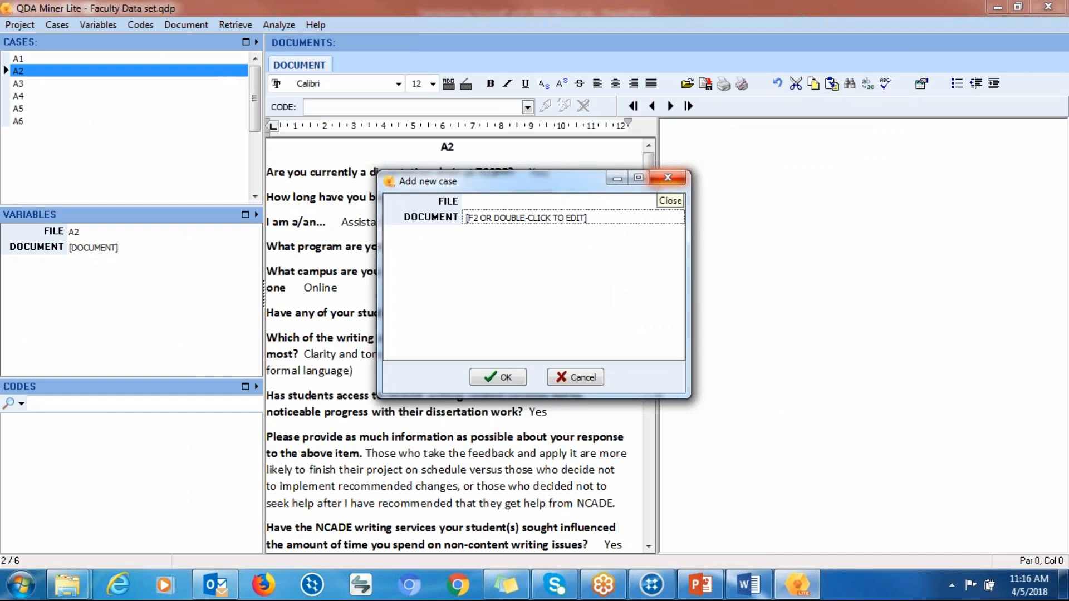
left_click(667, 177)
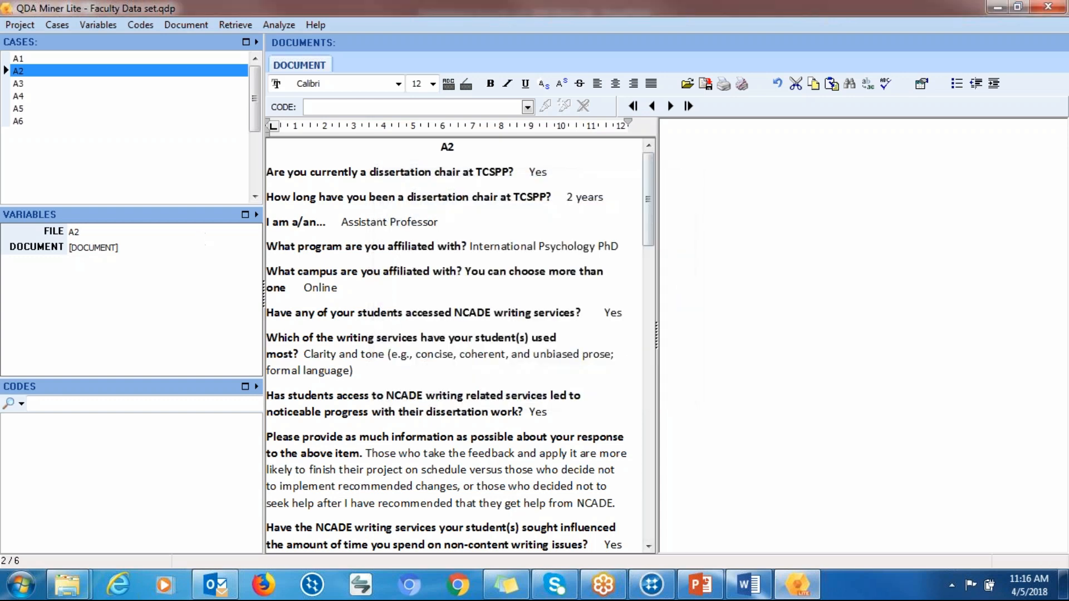
Display the document of case A1.
left_click(56, 25)
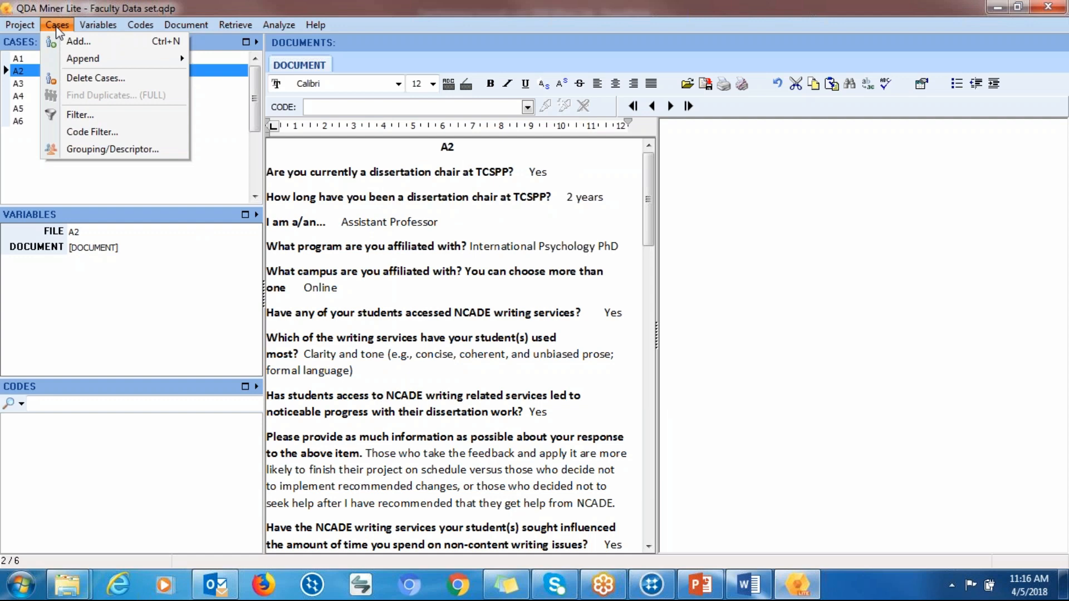
left_click(18, 59)
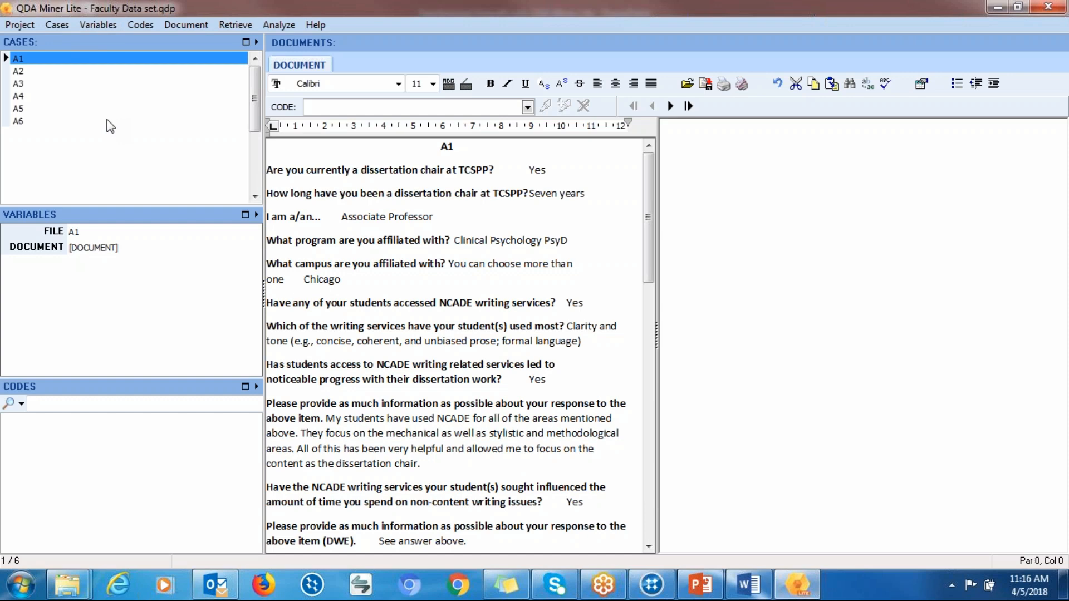
Examine the commands for cases, variables and codes, highlighting the campus answer "Chicago" in case A1 as an example variable value.
left_click(57, 25)
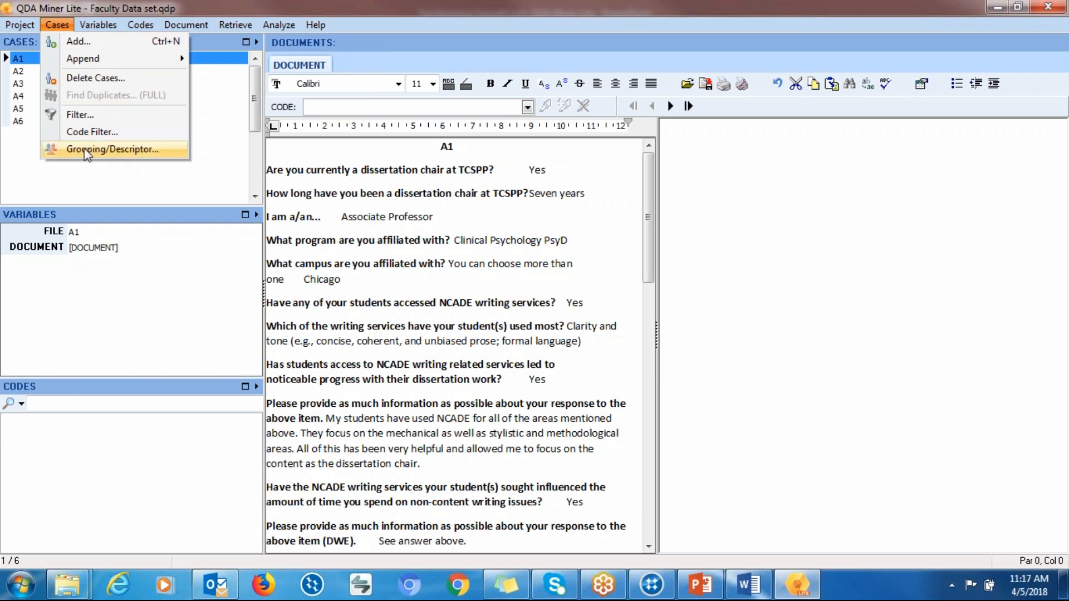
left_click(51, 24)
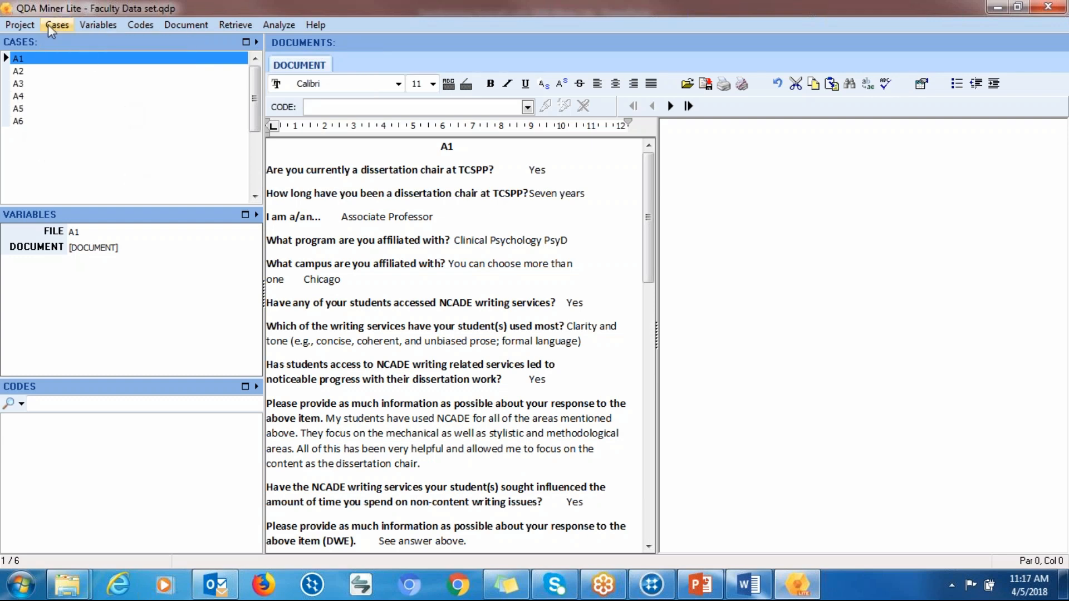
left_click(56, 25)
left_click(10, 134)
left_click(100, 26)
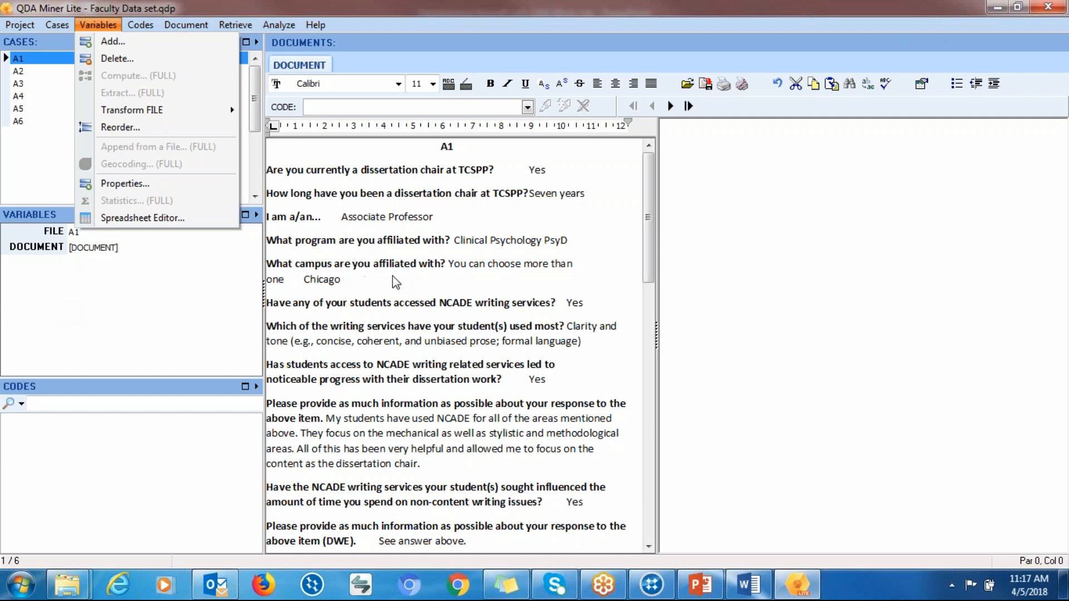
left_click(321, 282)
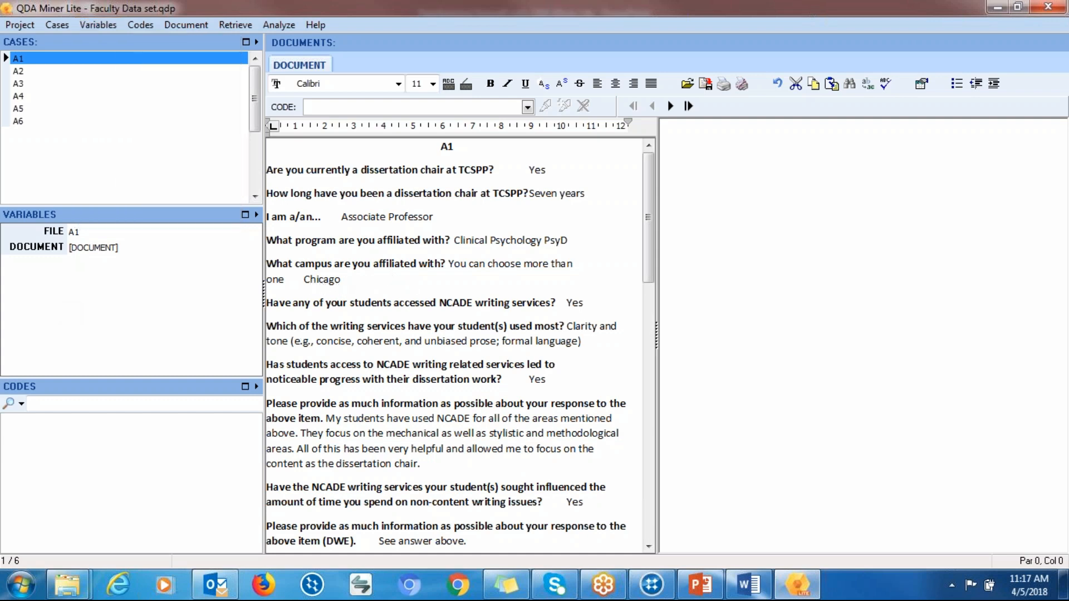
double_click(304, 279)
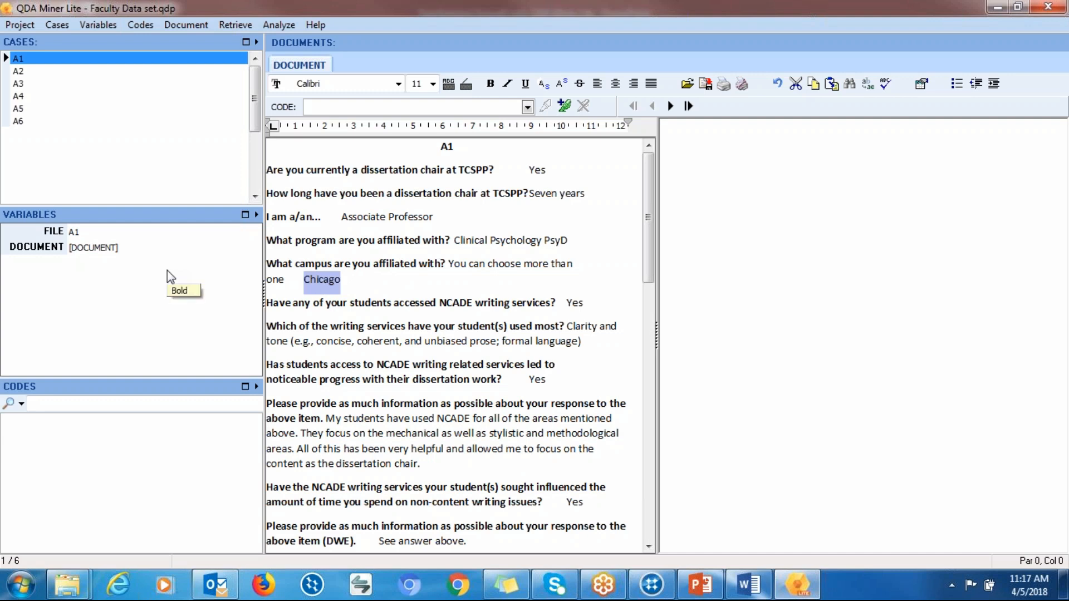
left_click(100, 25)
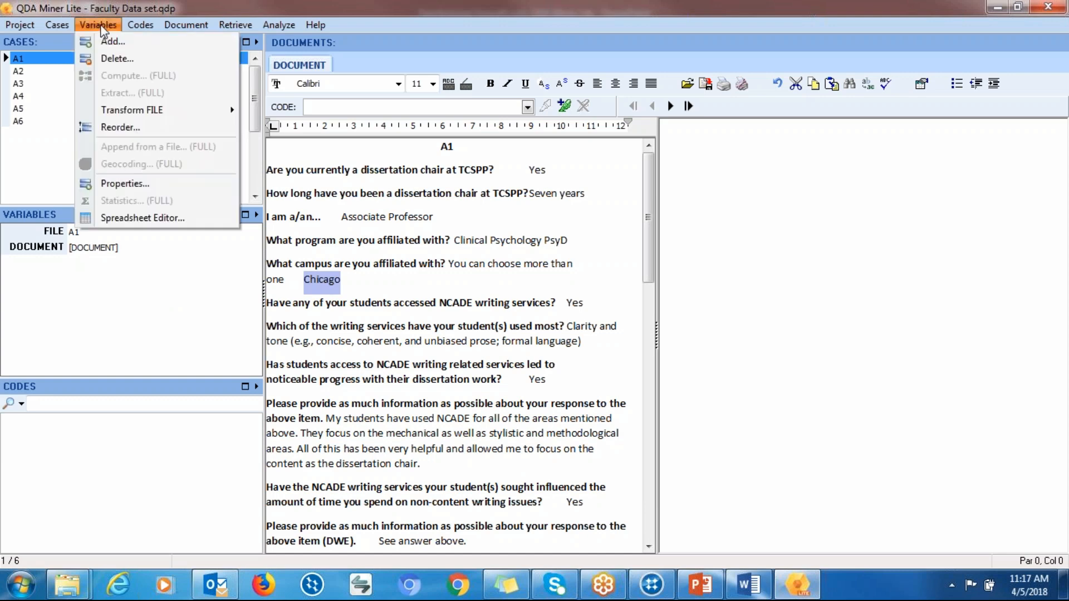
mouse_move(133, 28)
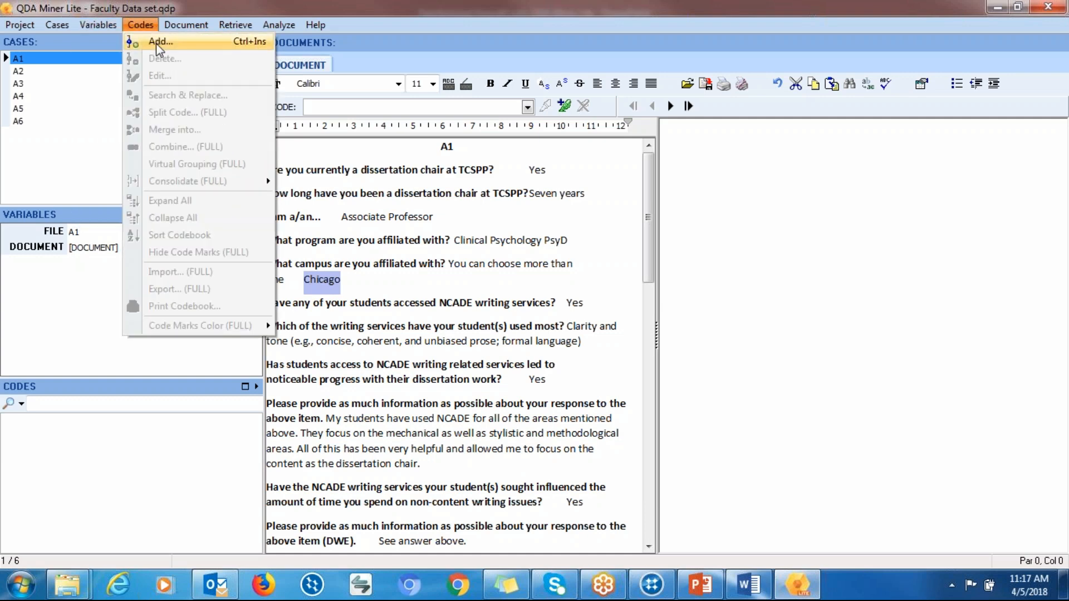
left_click(437, 310)
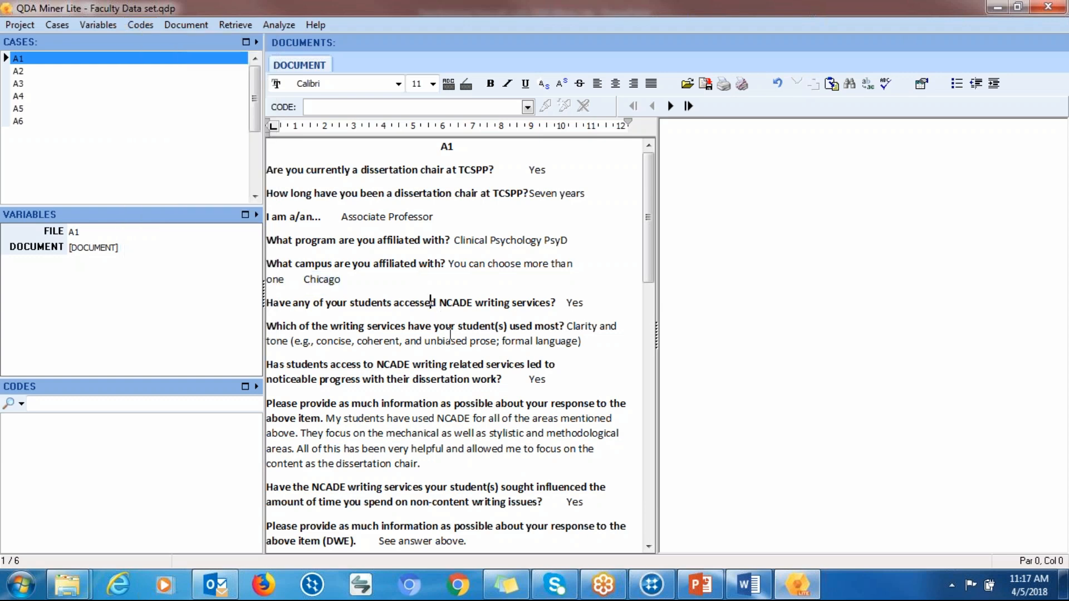
Select the answer beginning "My students have used NCADE" and examine the new code definition form and its Under options, without adding a code.
left_click(325, 417)
left_click_drag(328, 417, 476, 462)
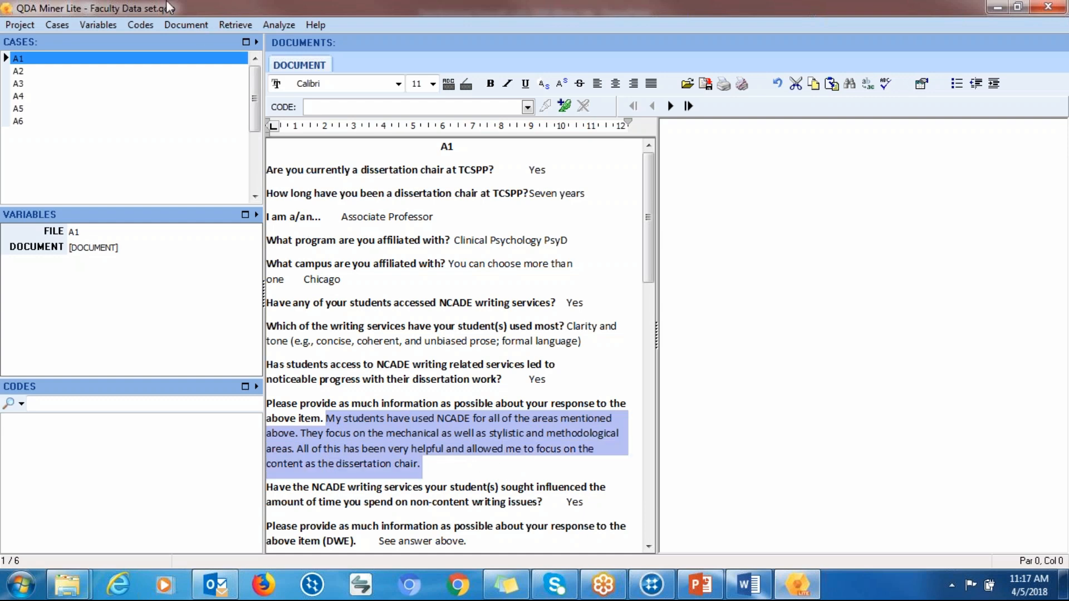
left_click(140, 25)
left_click(154, 42)
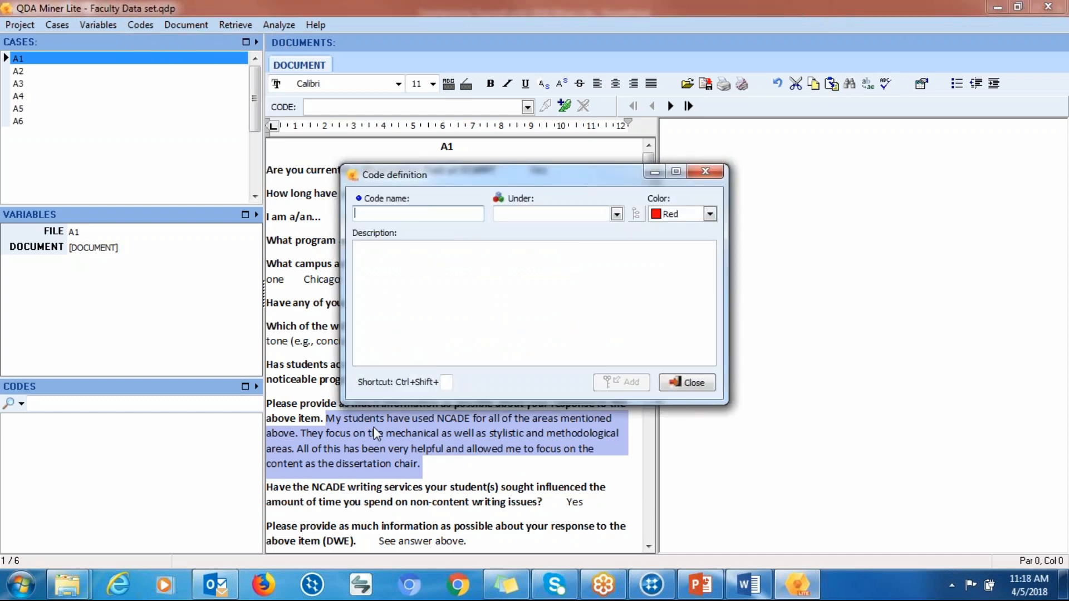
left_click(617, 213)
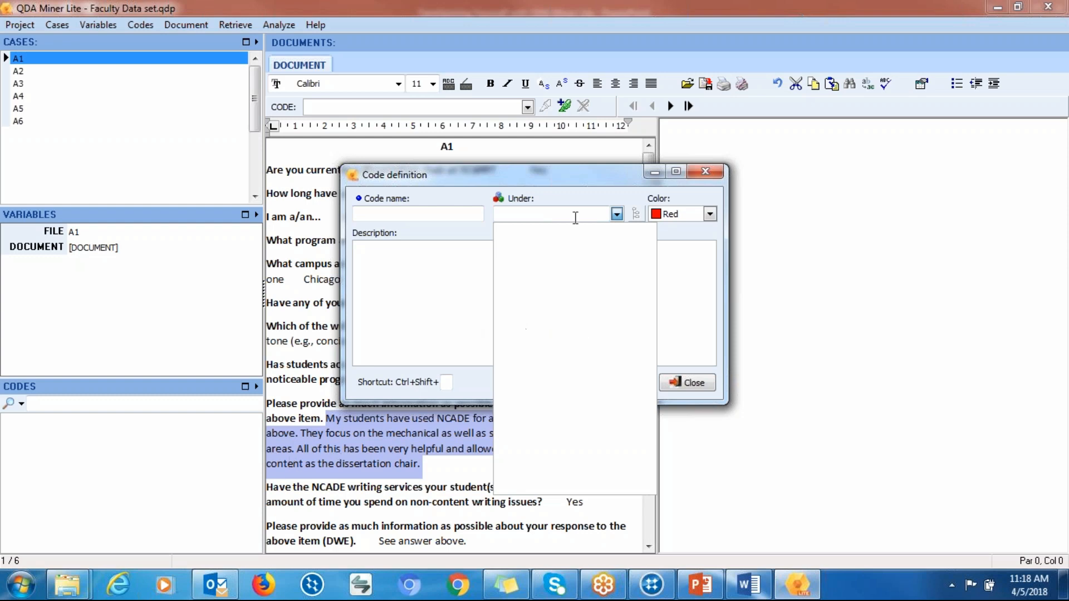
left_click(705, 172)
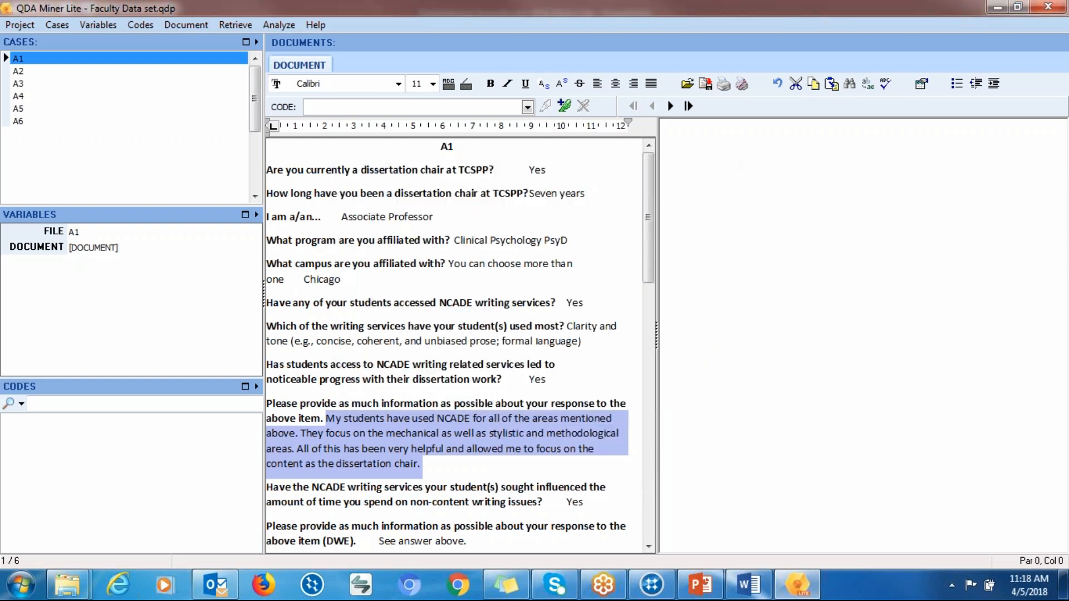
Examine the document commands for case A1, both with a passage of its first answers selected and with nothing selected.
left_click(188, 26)
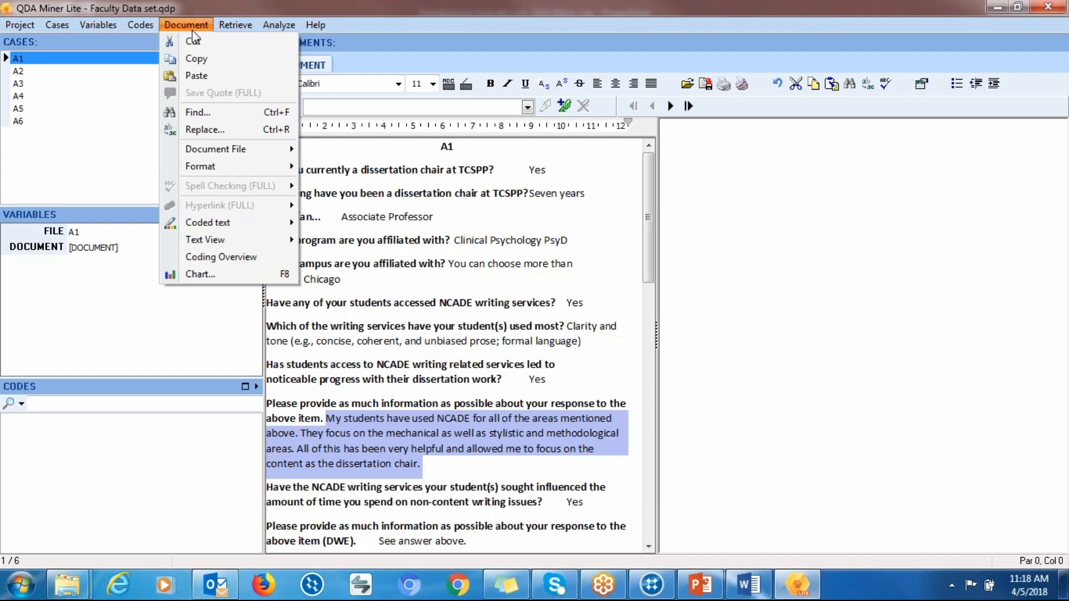
left_click(374, 215)
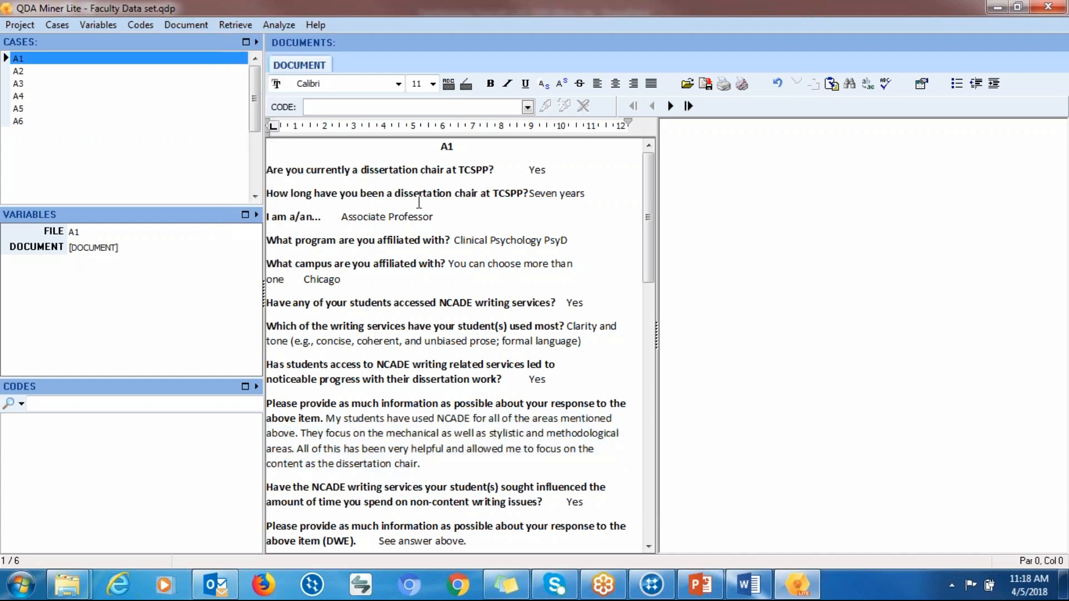
left_click_drag(393, 171, 500, 243)
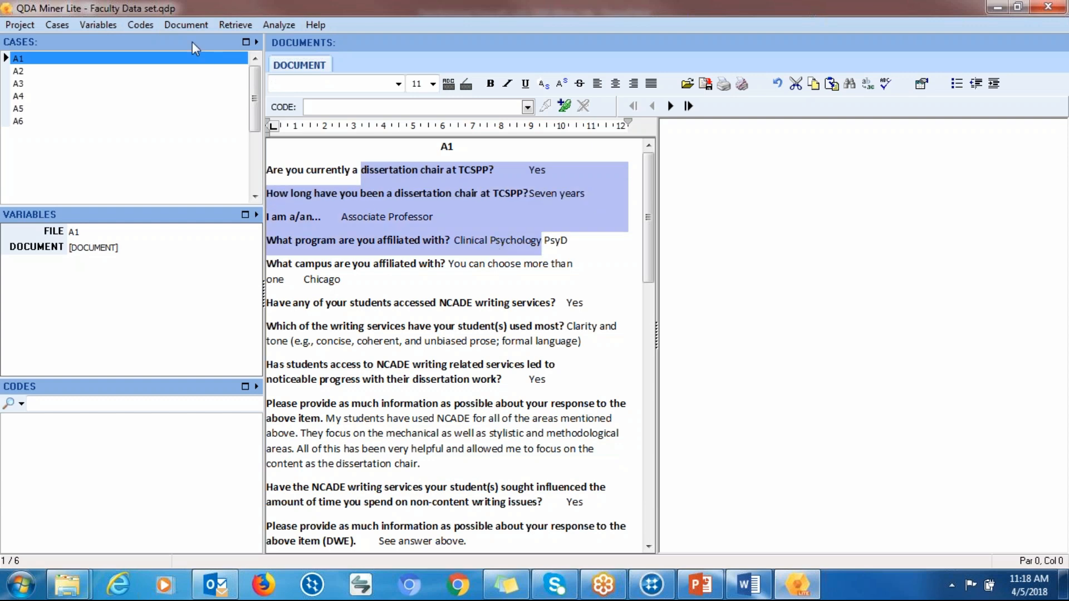
left_click(175, 25)
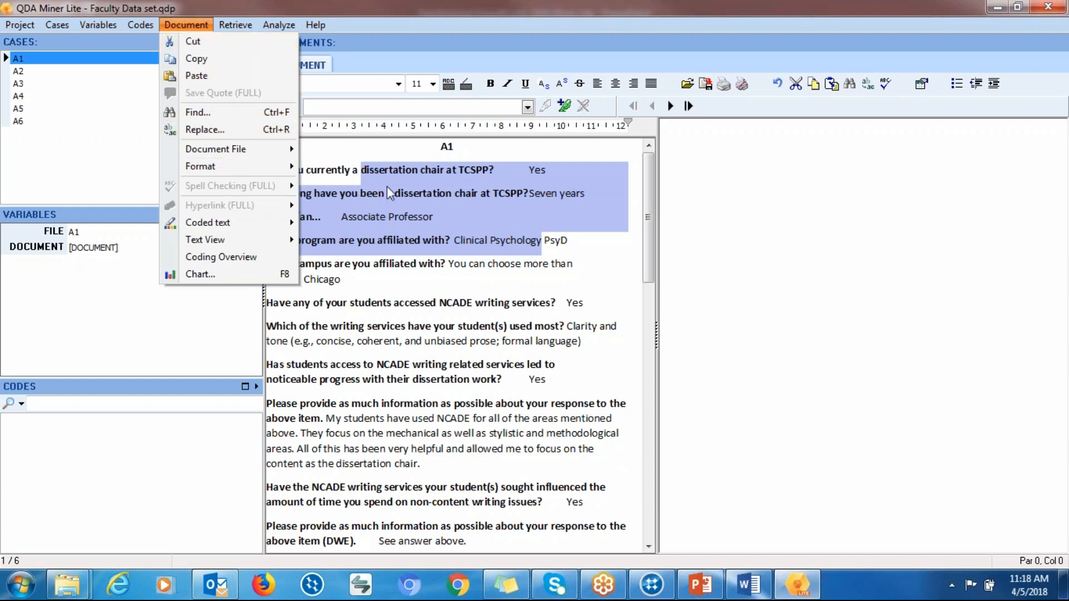
left_click(406, 230)
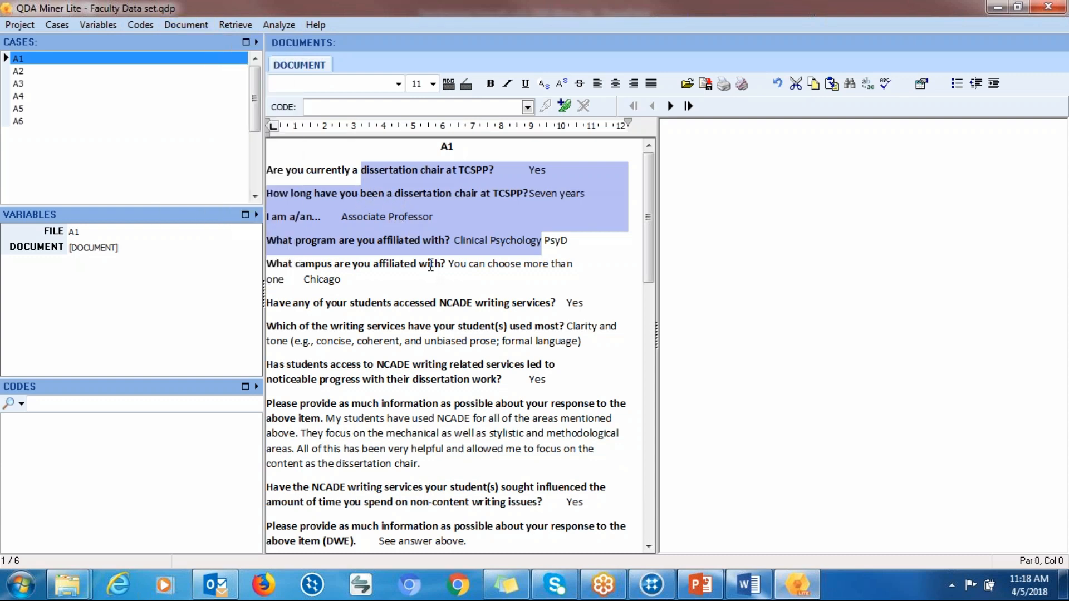
left_click(428, 264)
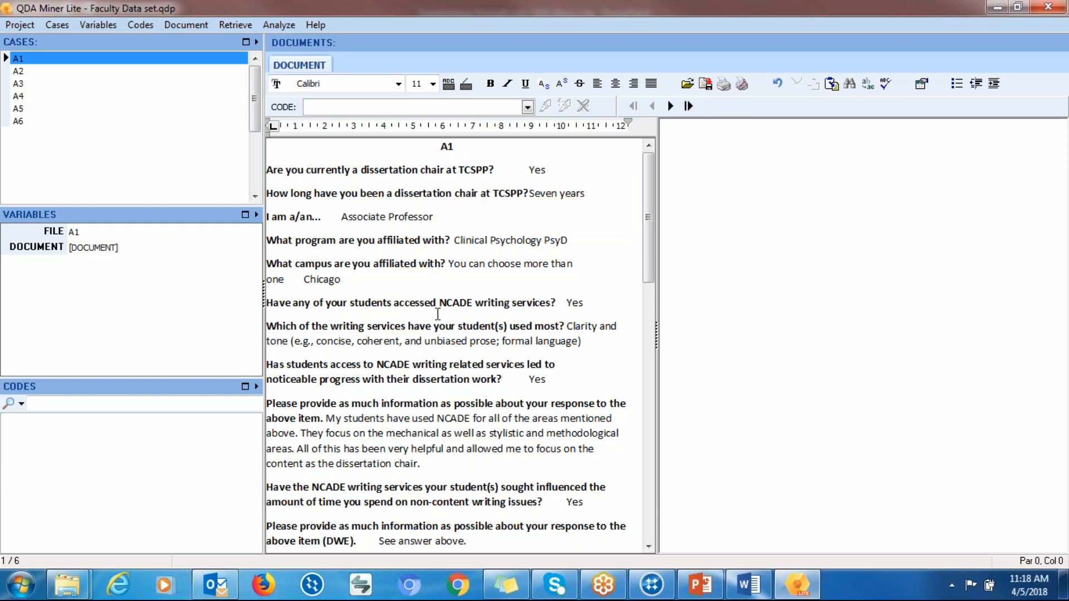
left_click(195, 24)
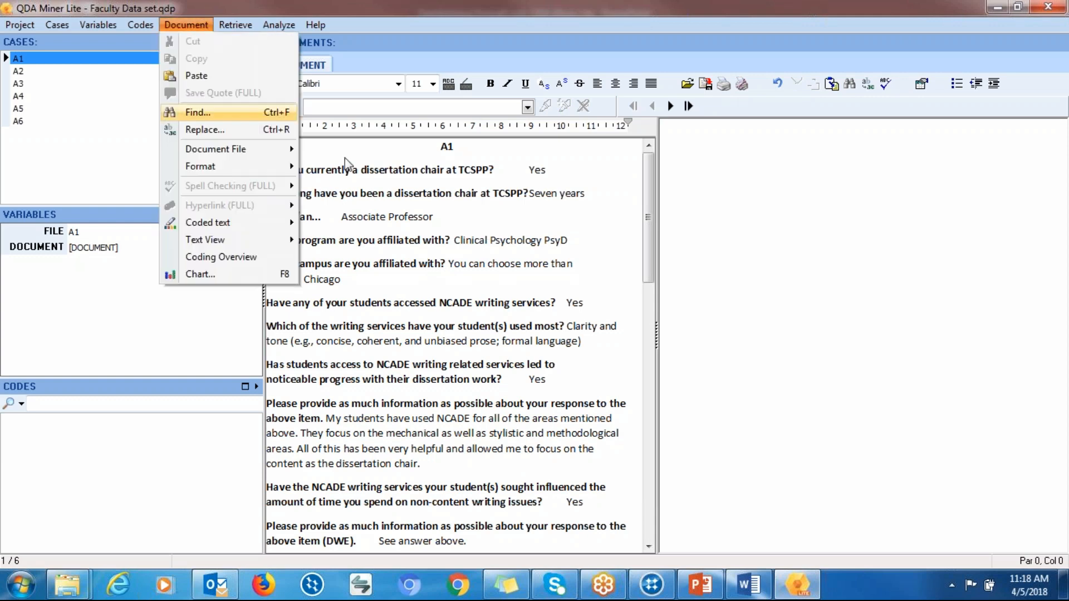
left_click(380, 196)
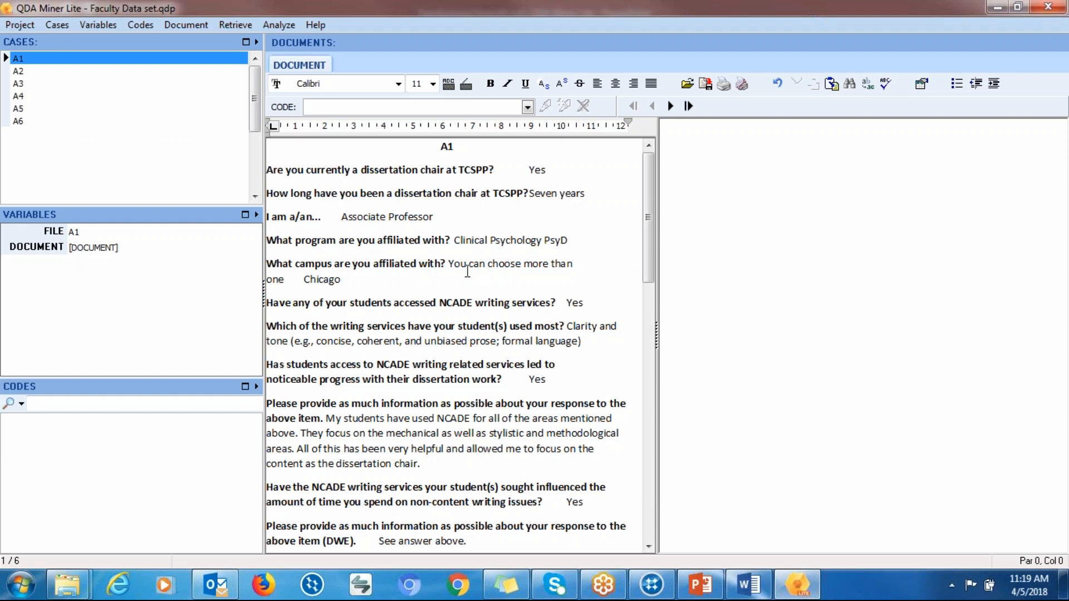
Examine the retrieval, analysis and help commands available for the project, with the middle of case A1's document in view.
left_click(447, 263)
left_click_drag(640, 259, 644, 321)
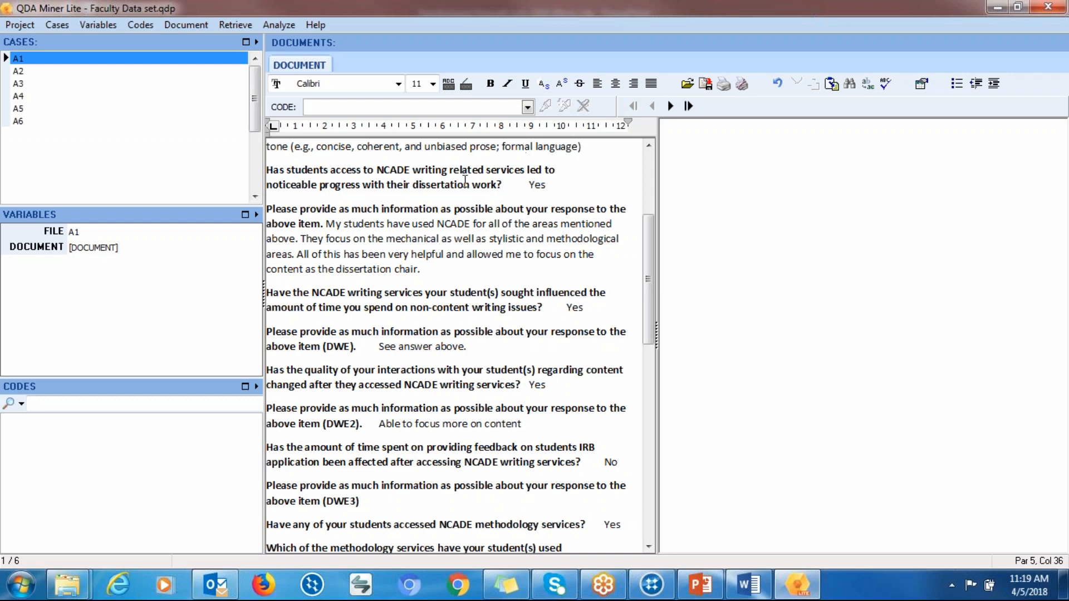
left_click(226, 25)
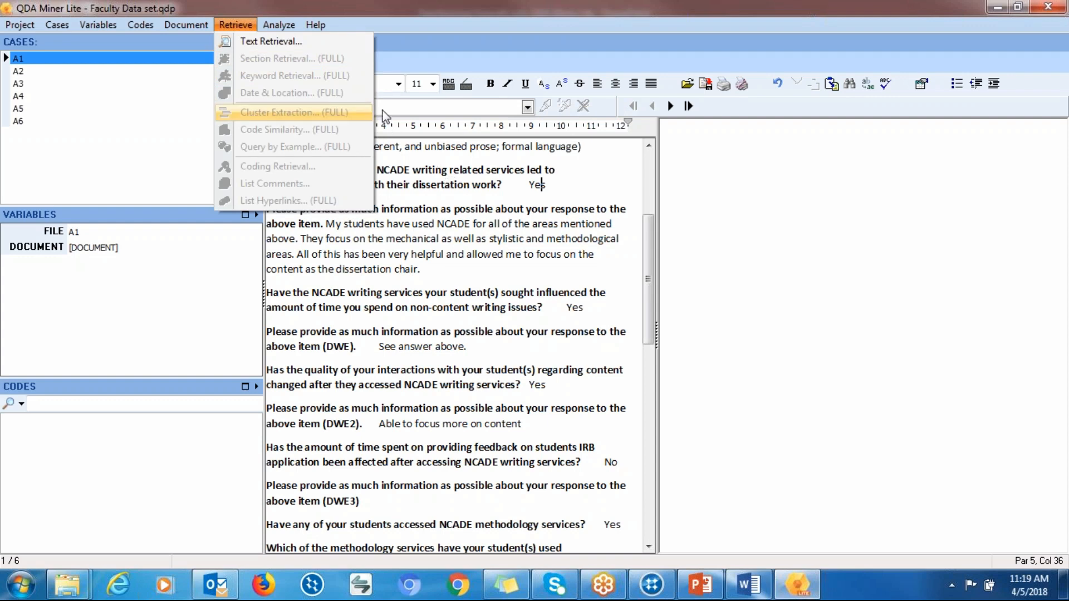
mouse_move(291, 29)
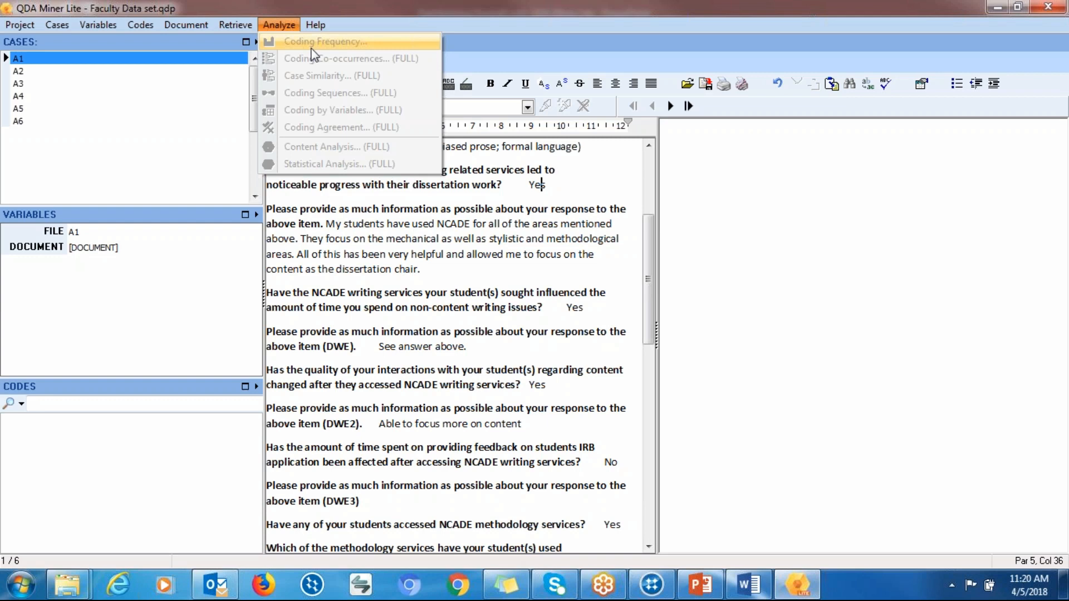
left_click(435, 254)
left_click(311, 25)
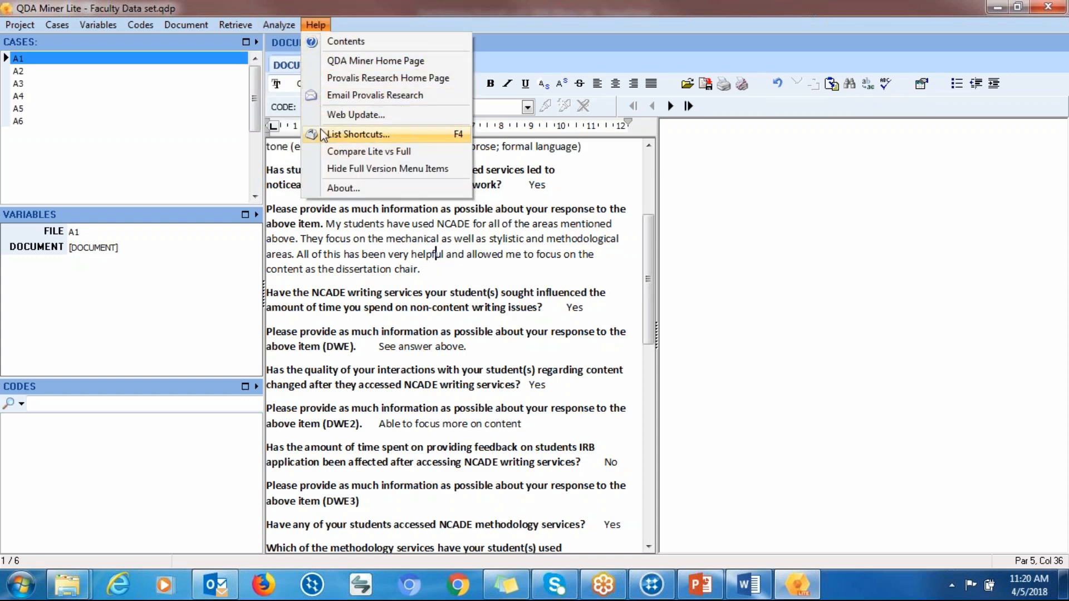
mouse_move(278, 26)
mouse_move(333, 29)
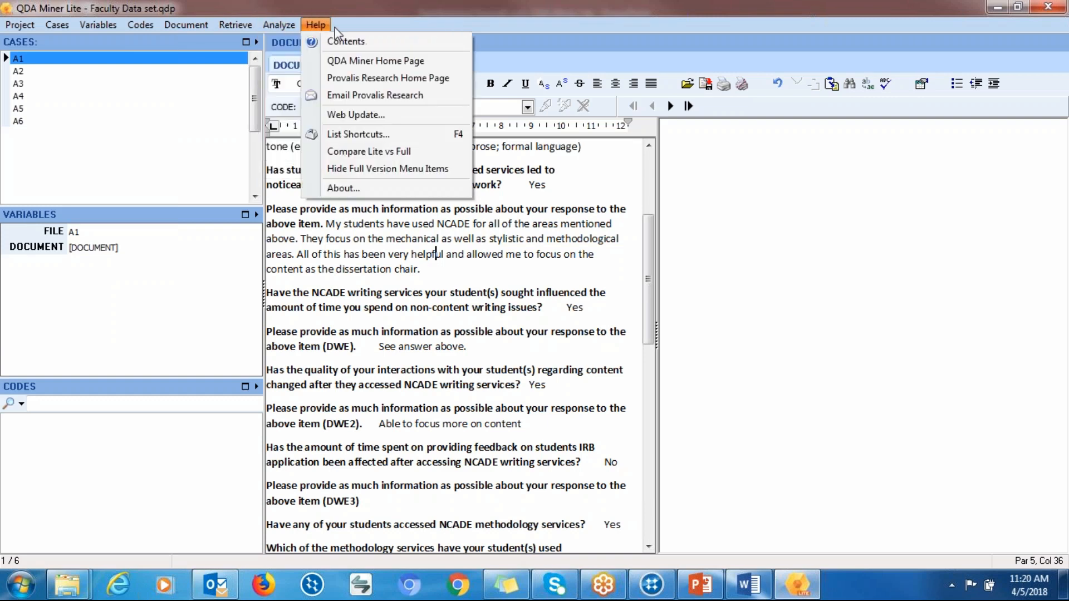
left_click(383, 273)
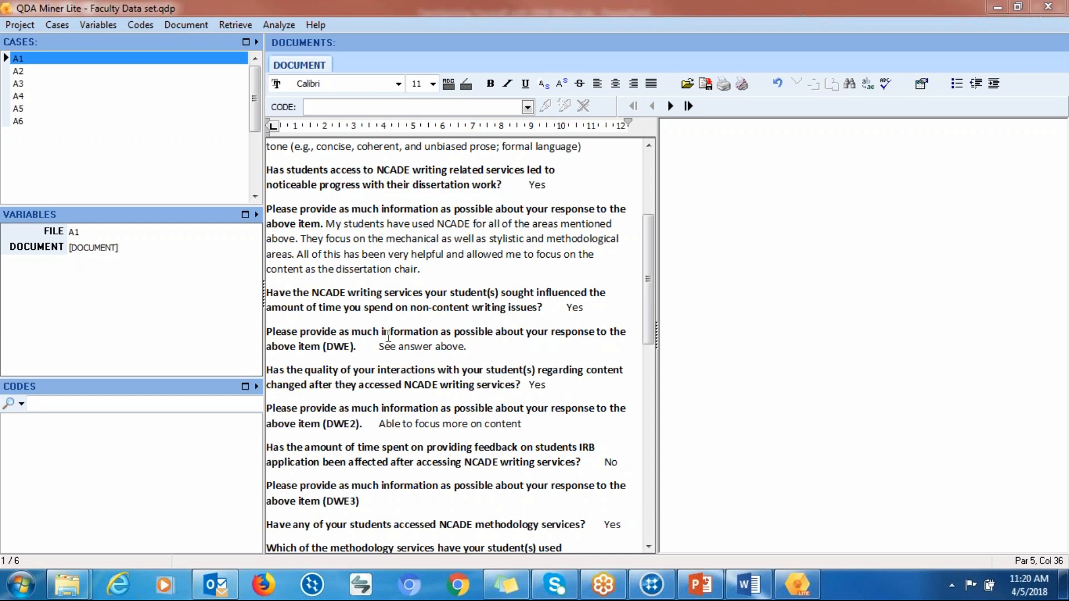
left_click(130, 28)
mouse_move(95, 25)
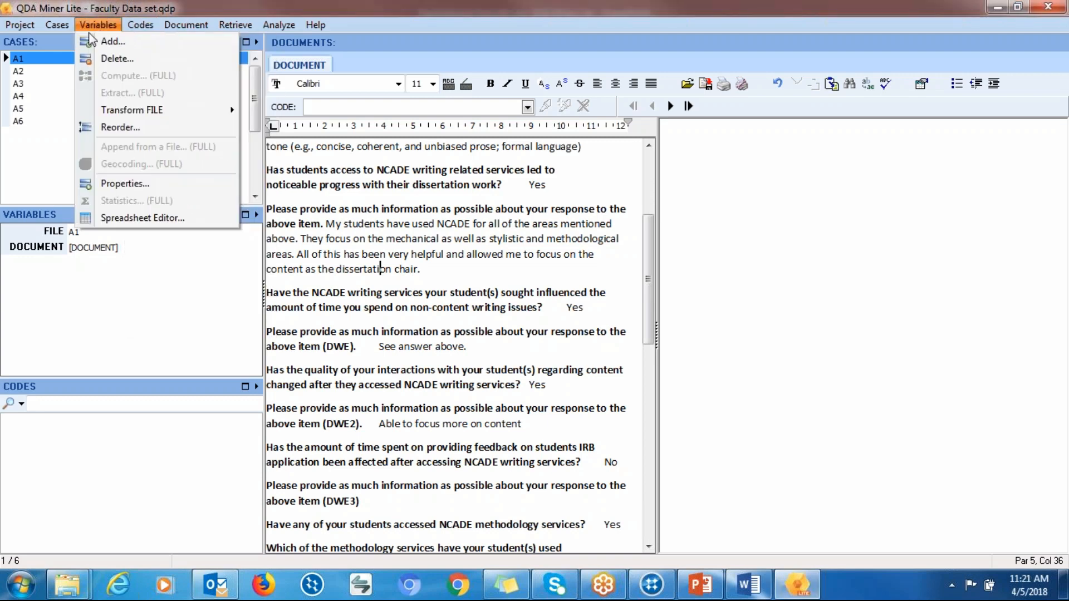
mouse_move(184, 32)
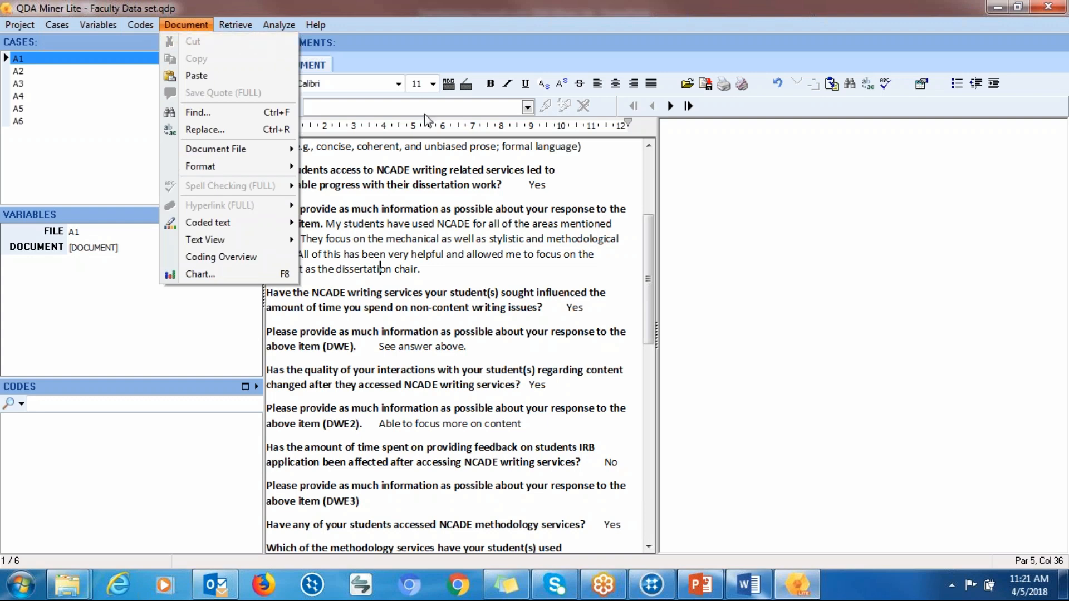
left_click(415, 271)
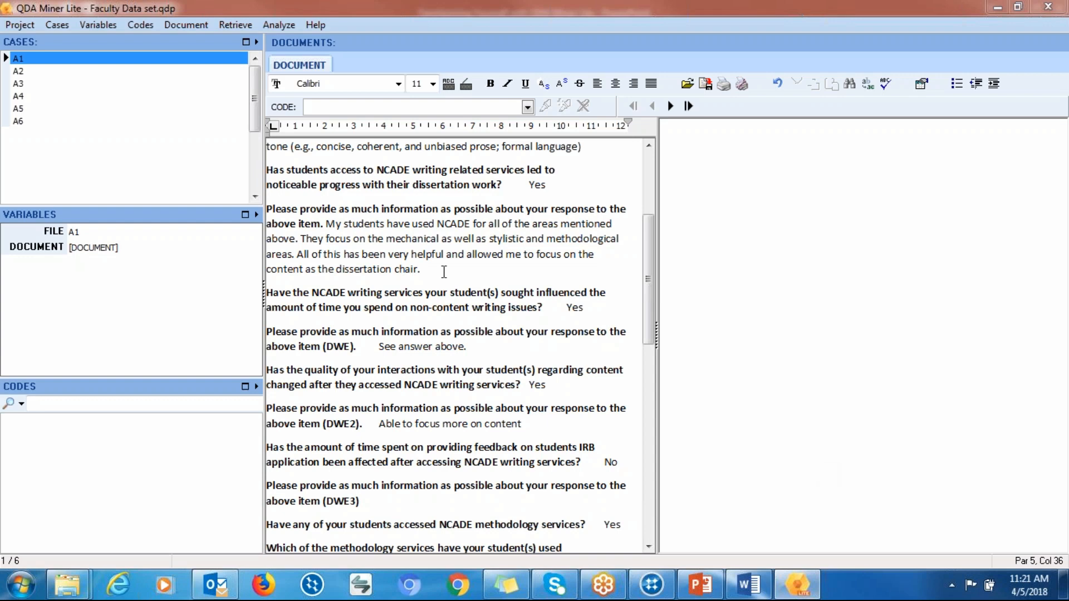
left_click(98, 26)
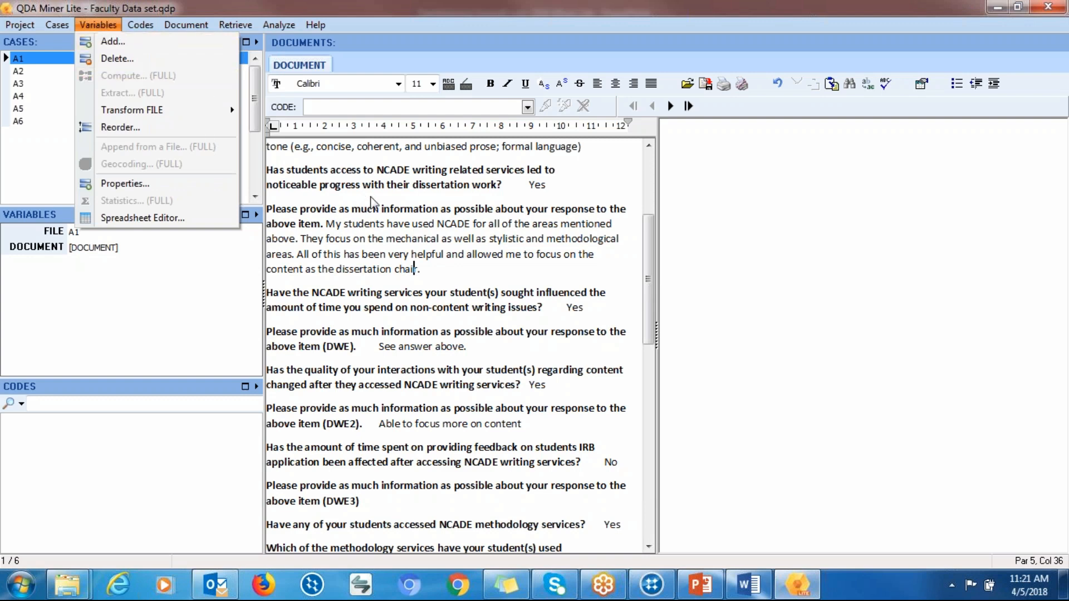
left_click(745, 585)
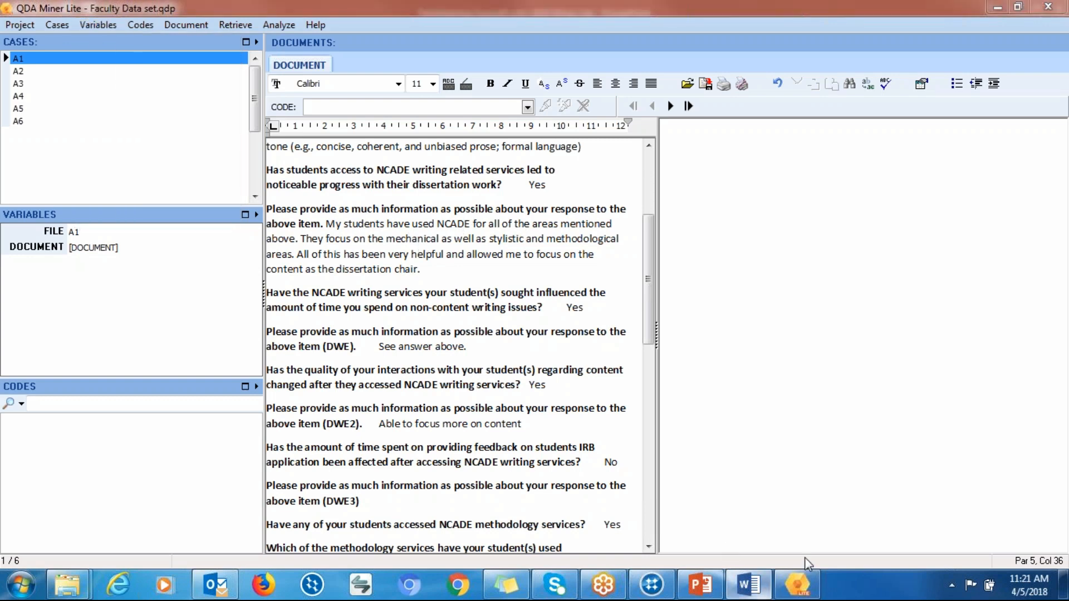
left_click(900, 521)
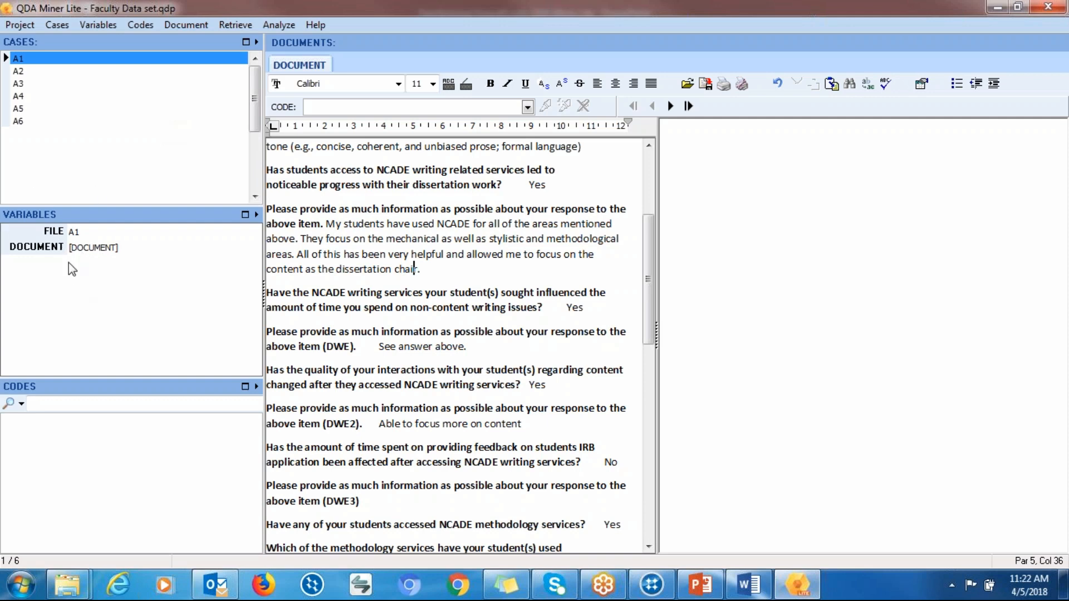
Open case A4 and examine the commands for adding, appending, deleting and filtering cases.
left_click(24, 93)
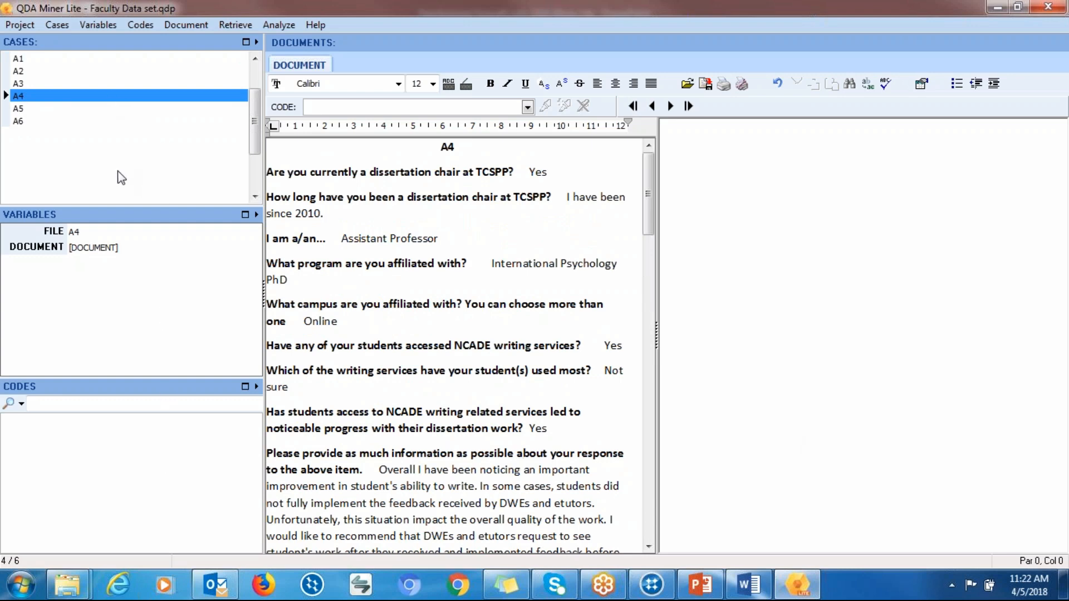
left_click(58, 26)
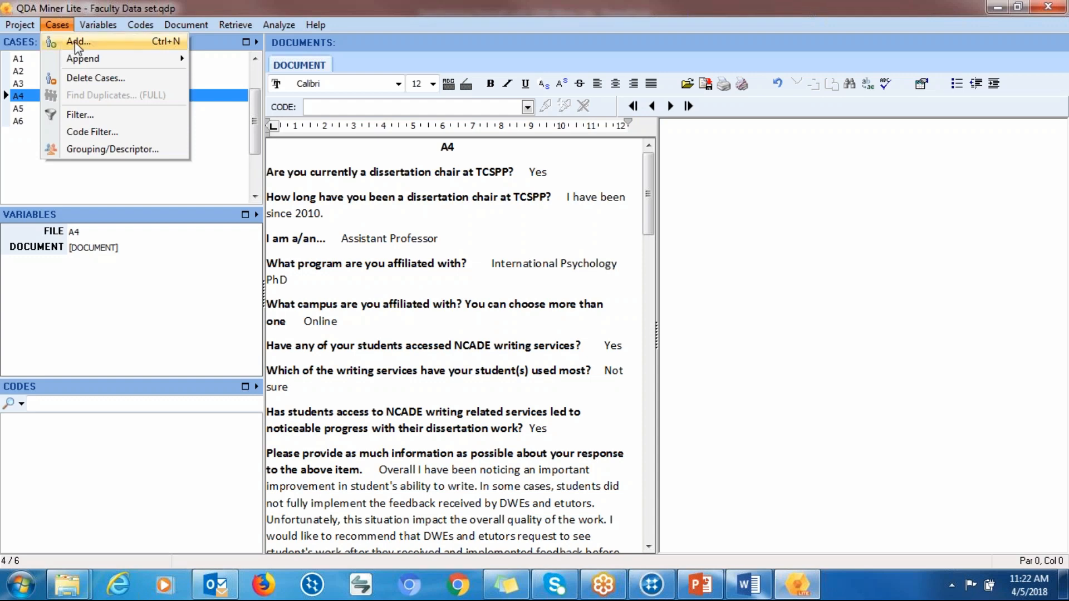
mouse_move(98, 25)
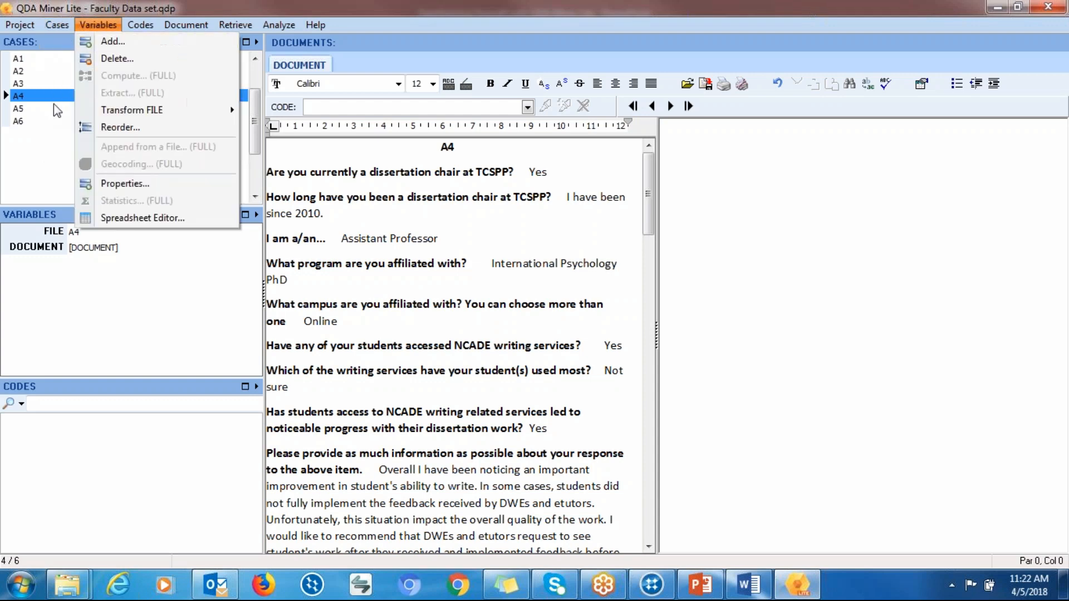
left_click(33, 162)
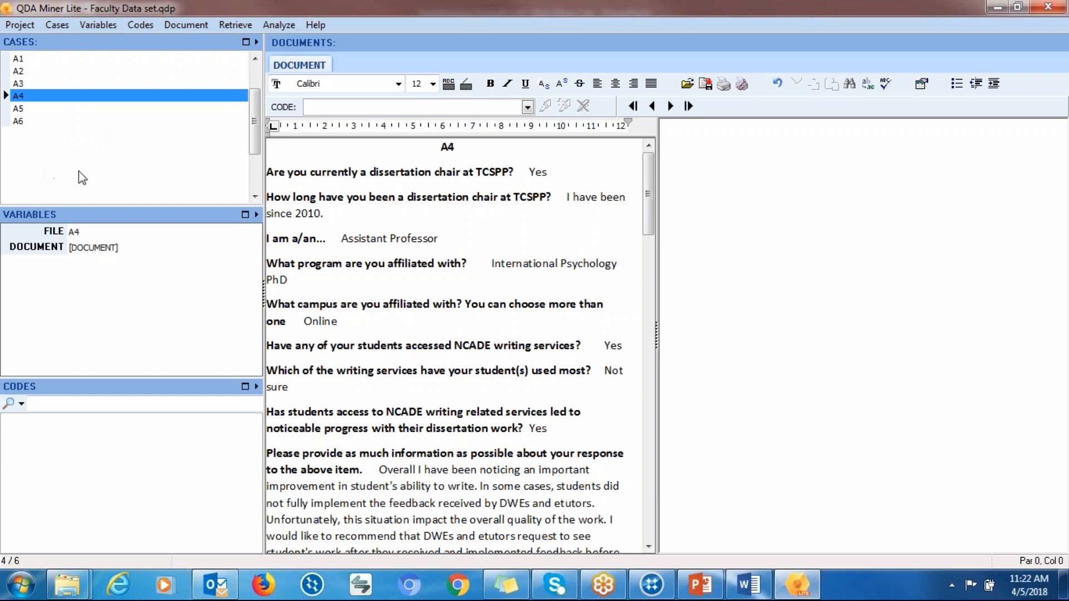
right_click(51, 145)
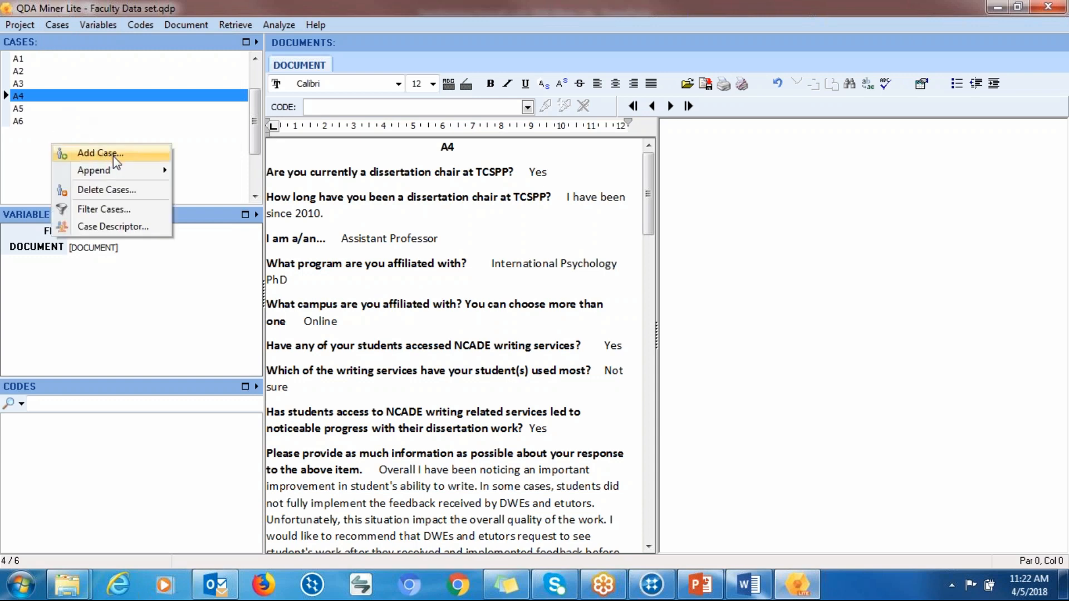
mouse_move(121, 176)
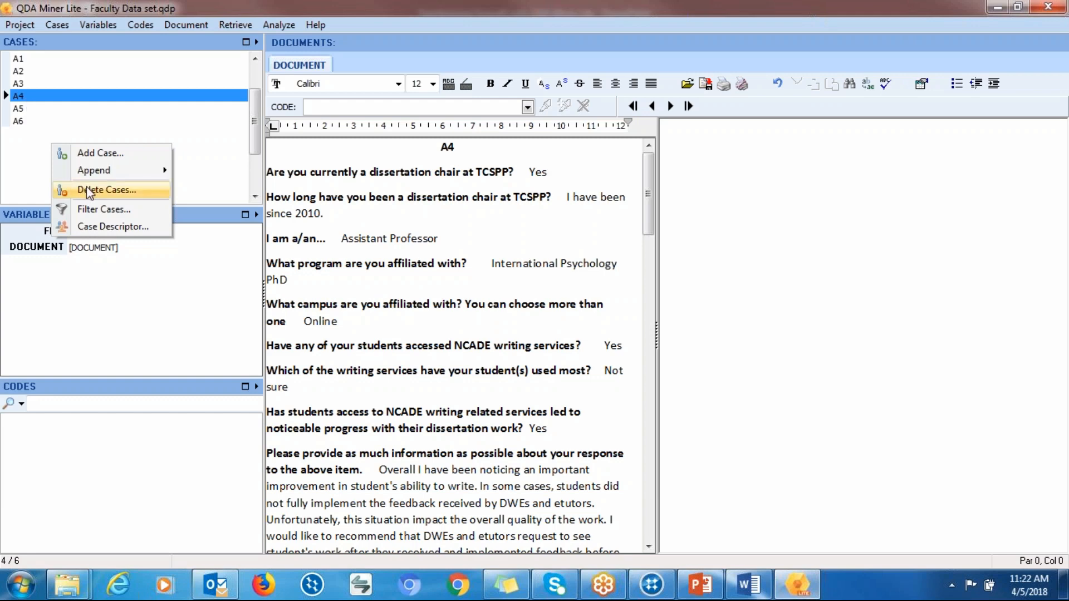
Examine the commands for adding, deleting, reordering and editing variables, including the transformation options for the FILE variable.
left_click(92, 299)
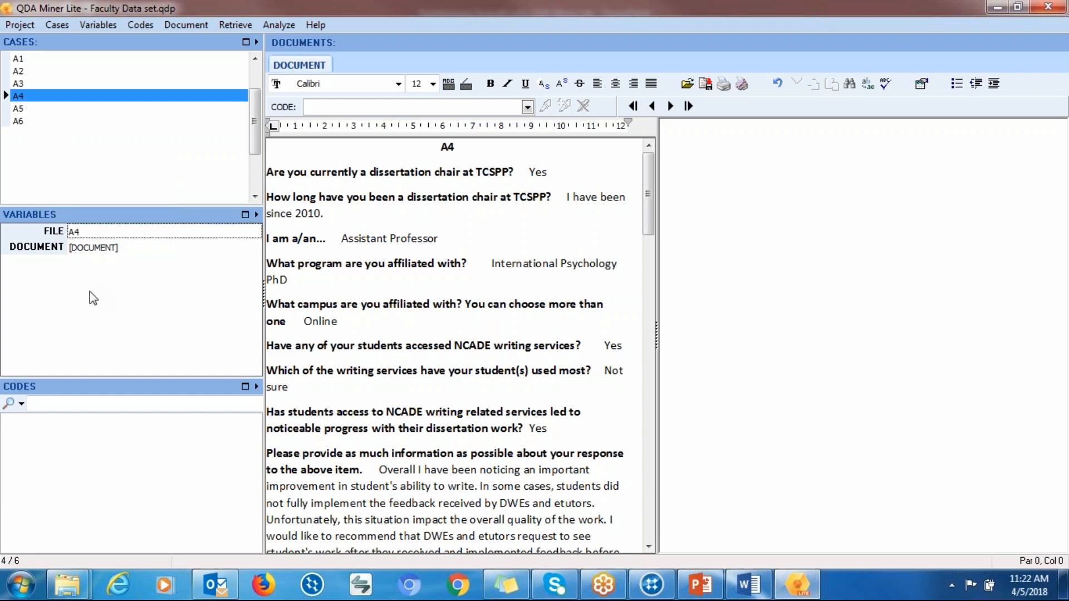
right_click(60, 309)
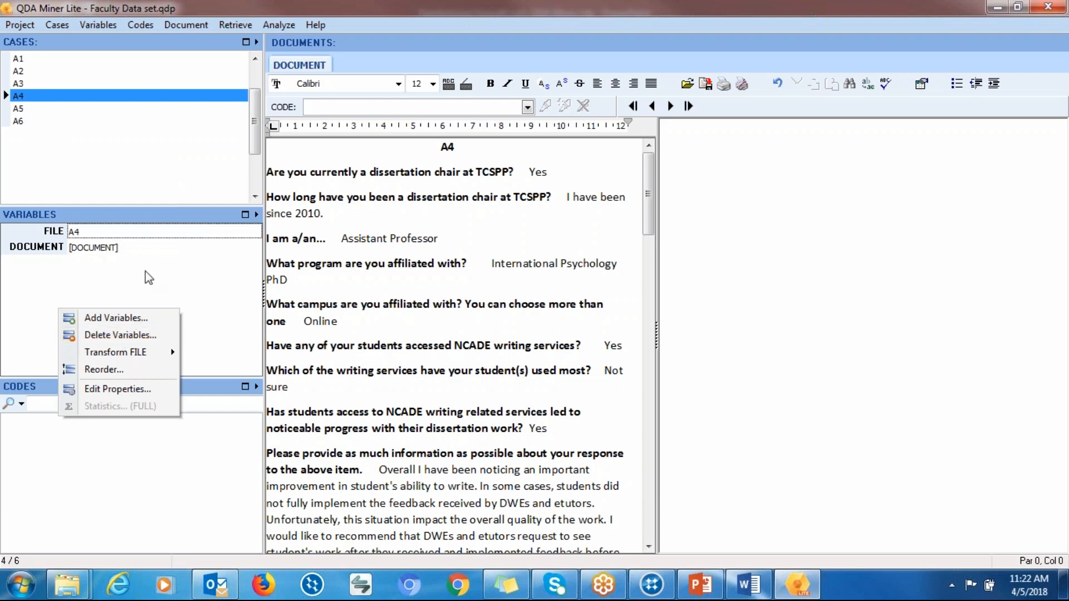
mouse_move(132, 358)
mouse_move(179, 354)
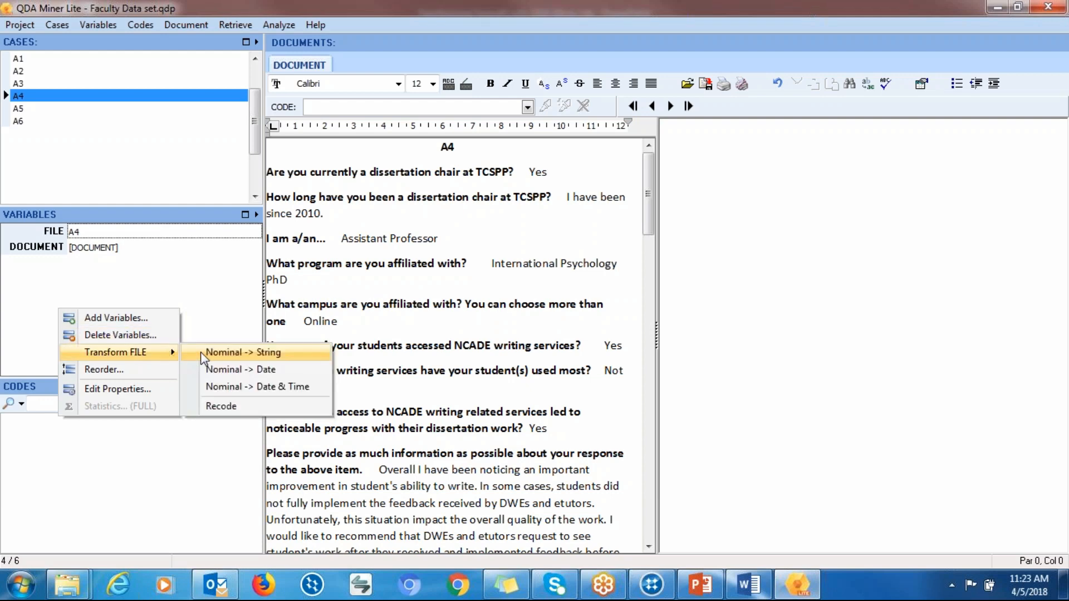
Examine the commands for codes and the blank code definition form, closing it without adding a code.
right_click(109, 463)
right_click(109, 463)
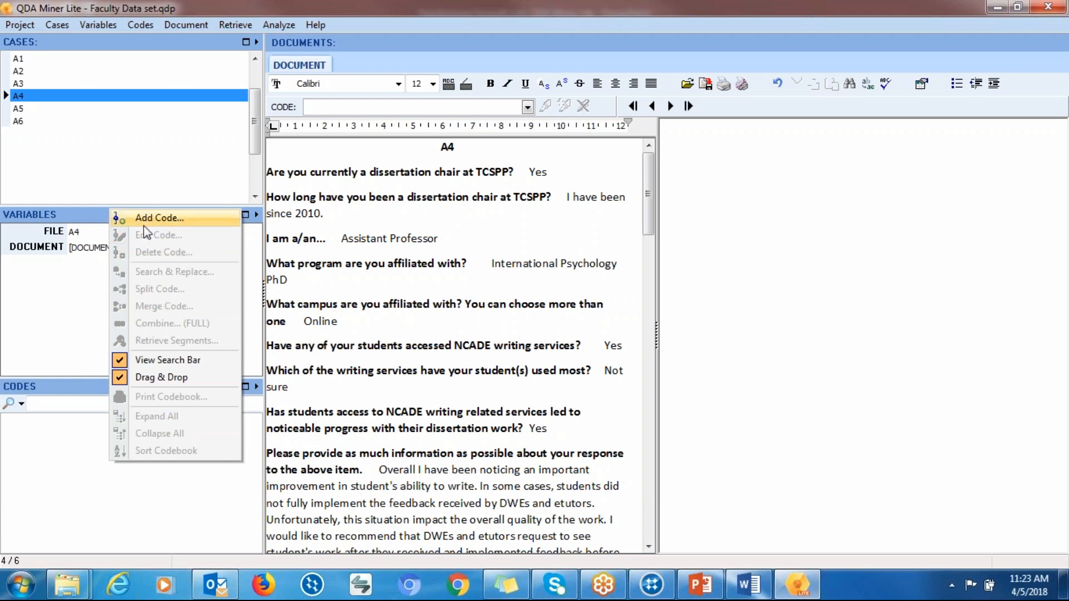
right_click(76, 495)
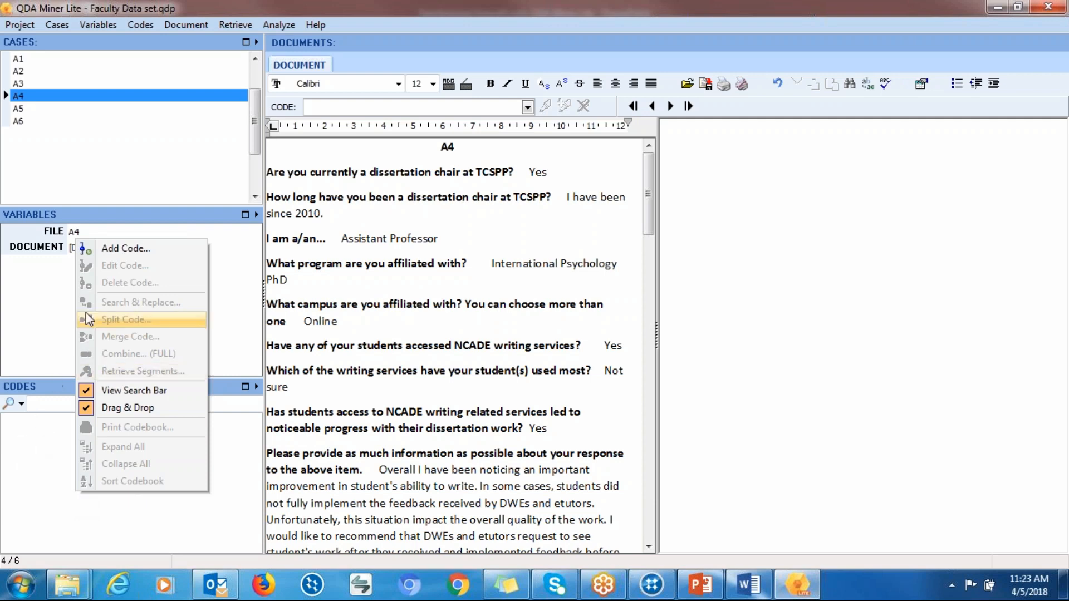
left_click(110, 253)
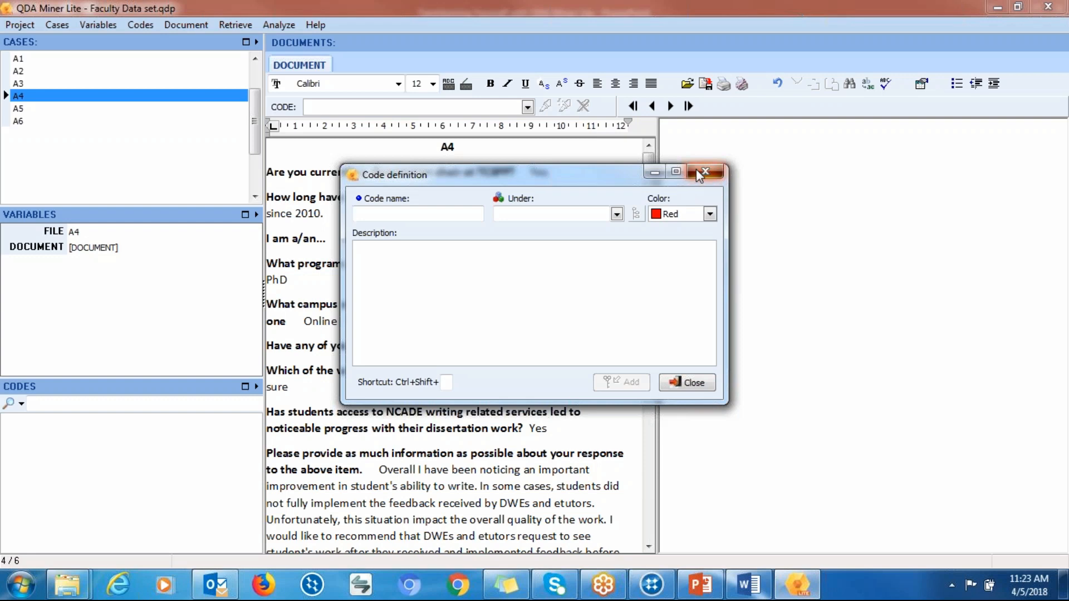
left_click(699, 174)
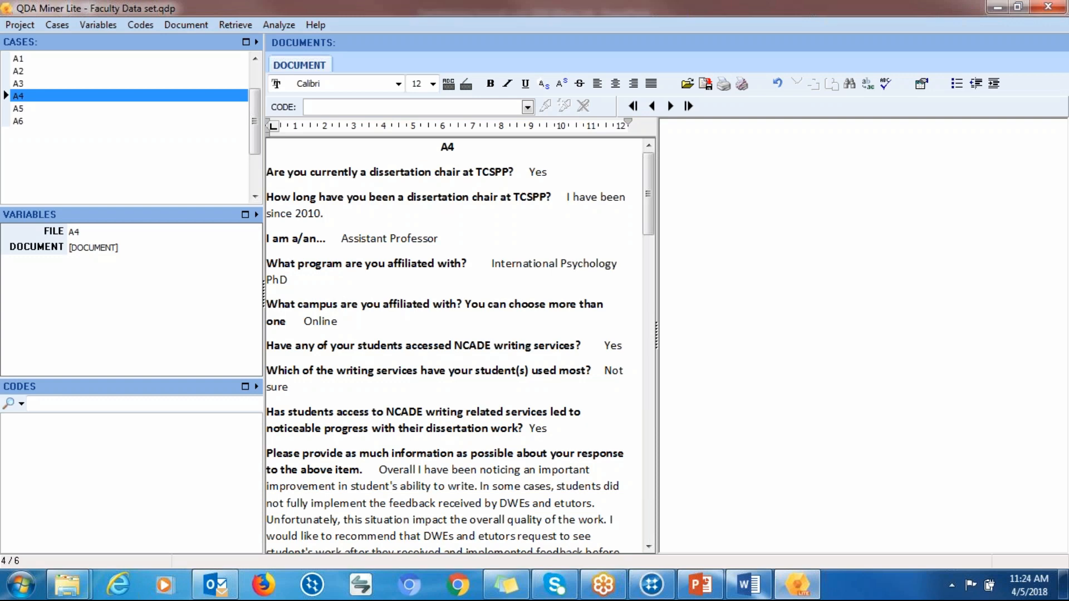
Begin a new variable named EXPERIENCE with the description "This variable is about the experience of participants".
right_click(108, 305)
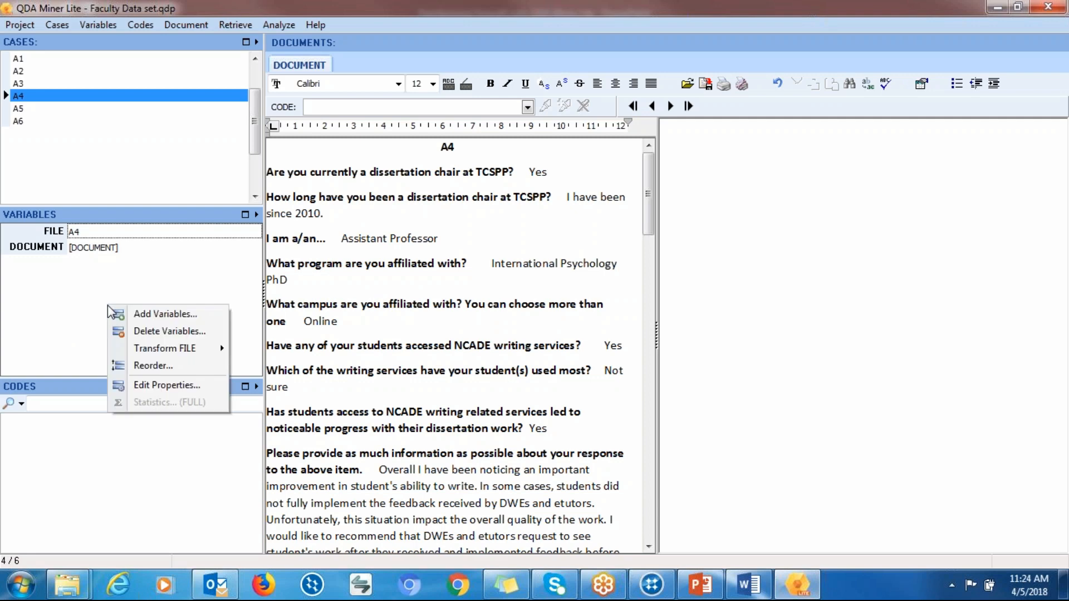
left_click(149, 315)
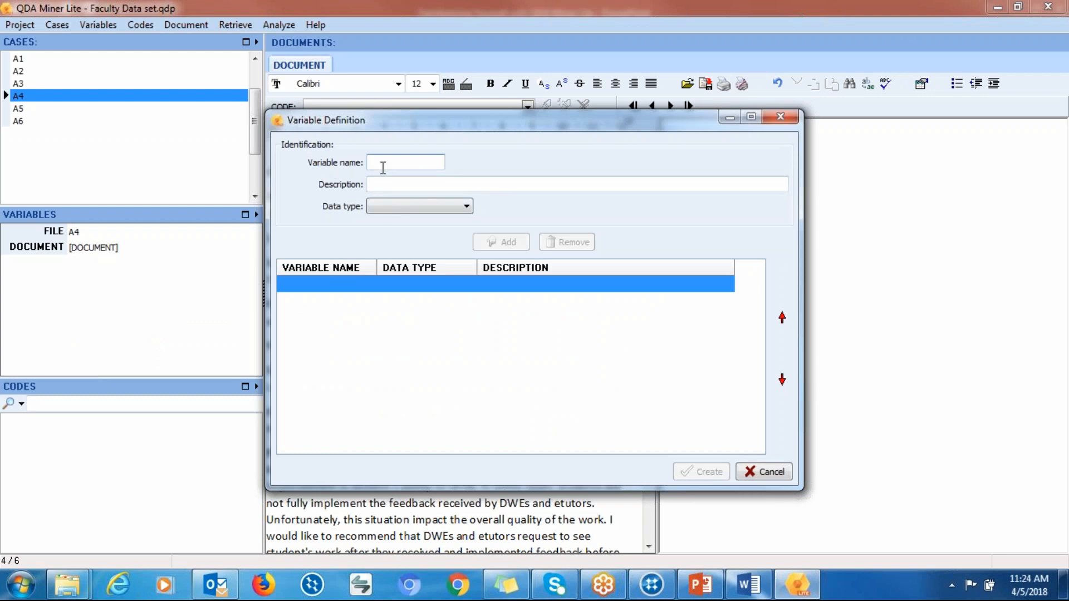
type("EXPERIENCE")
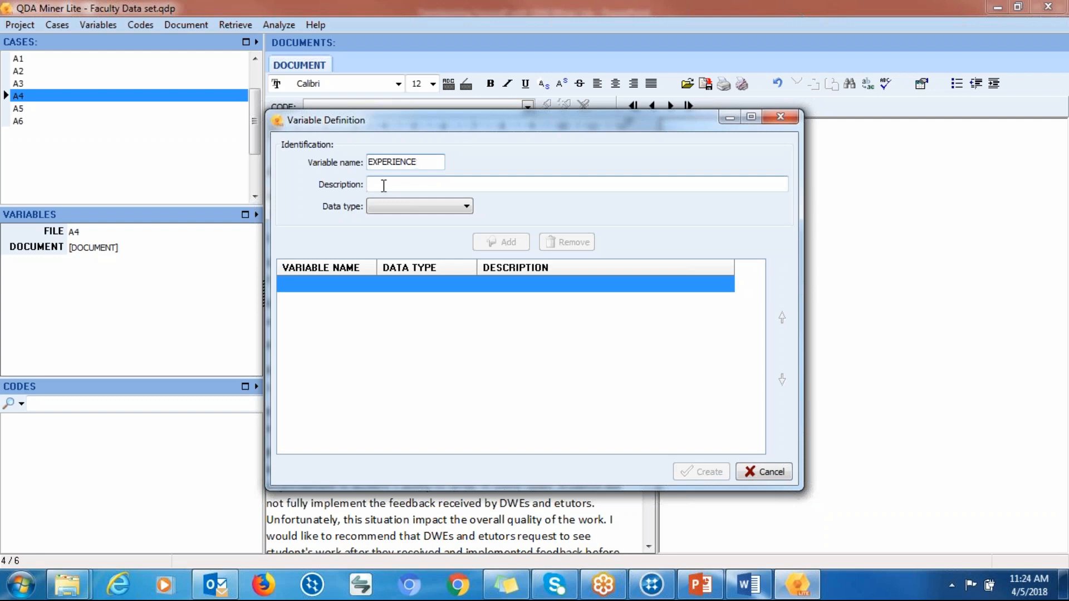
left_click_drag(436, 162, 363, 163)
left_click(431, 162)
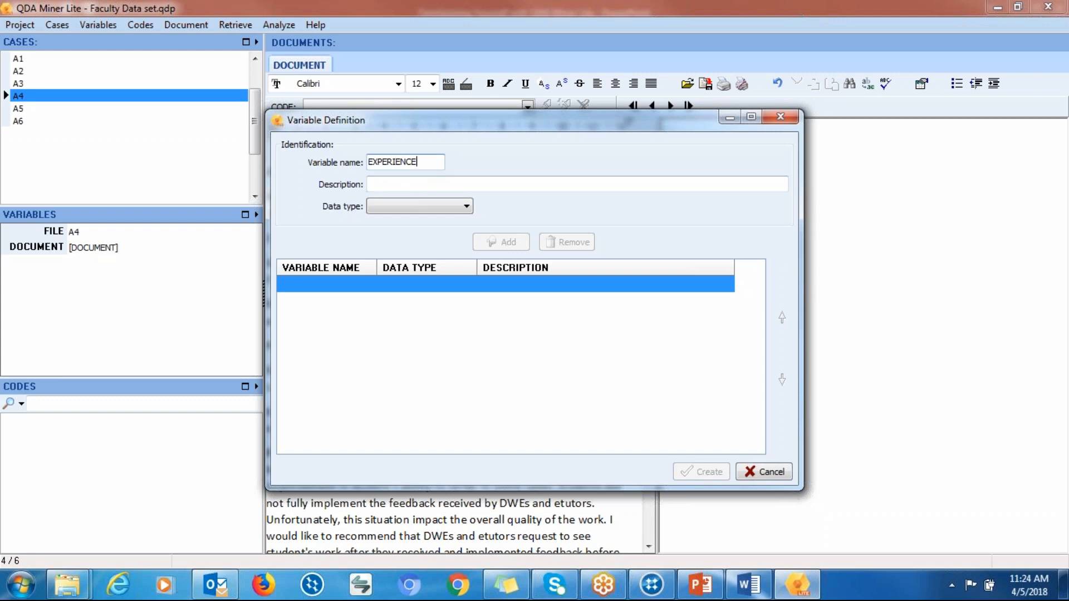
left_click(412, 182)
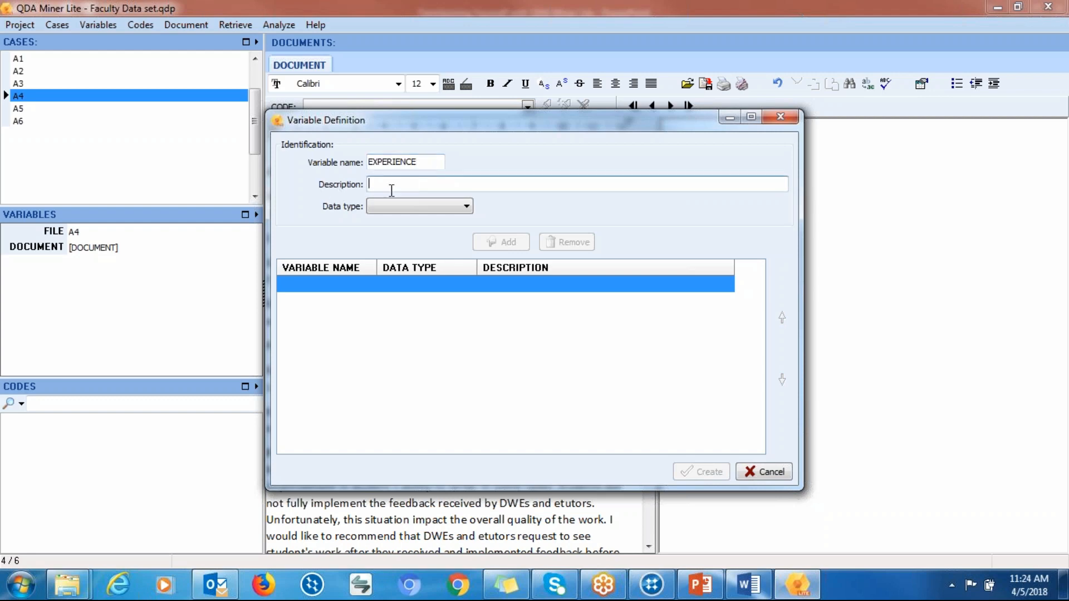
type("This variabe")
key("BackSpace")
type("le is about the exper")
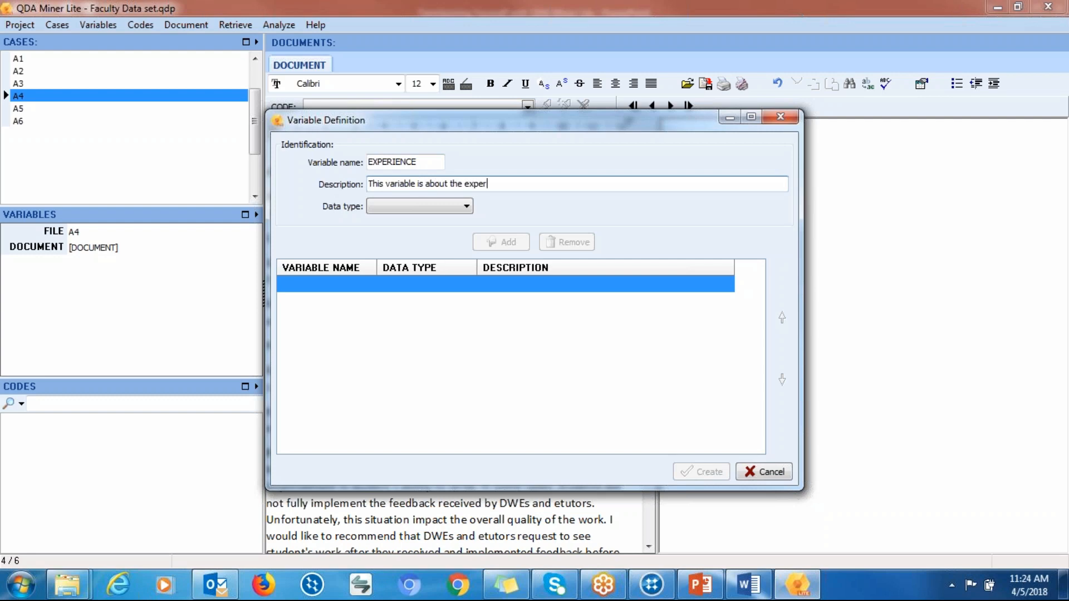
type("ience of participants")
Set EXPERIENCE to the Numeric data type with Integer values and add it to the list of new variables.
left_click(422, 206)
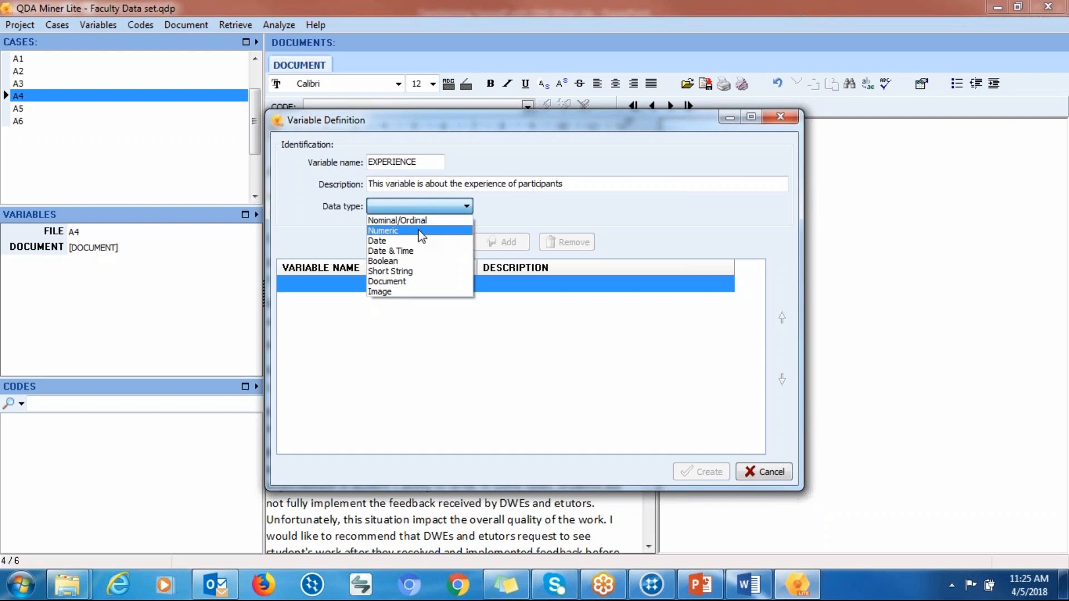
left_click(418, 230)
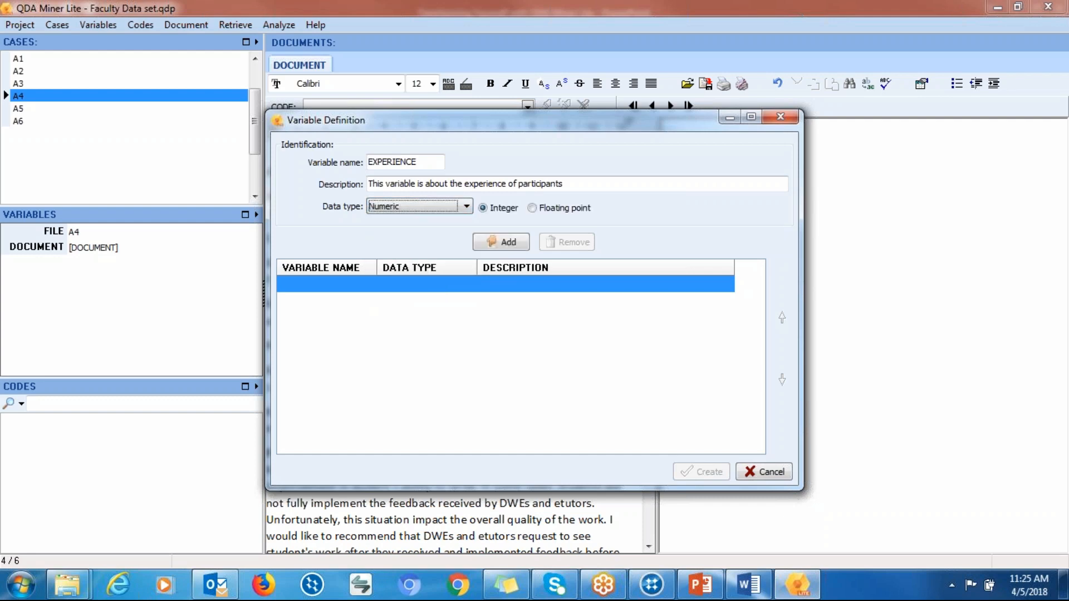
left_click(533, 209)
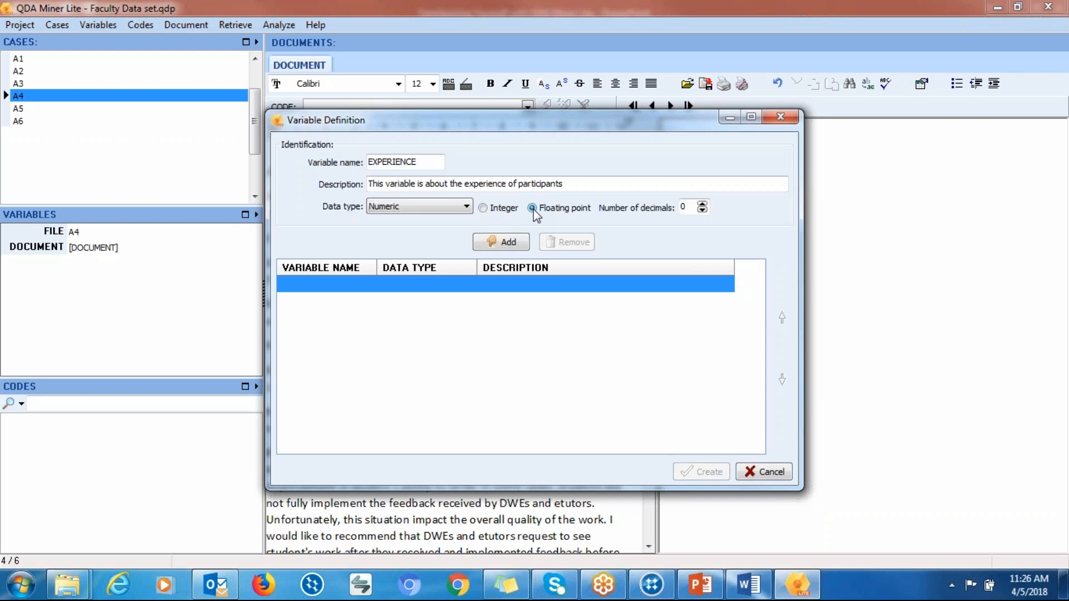
left_click(482, 208)
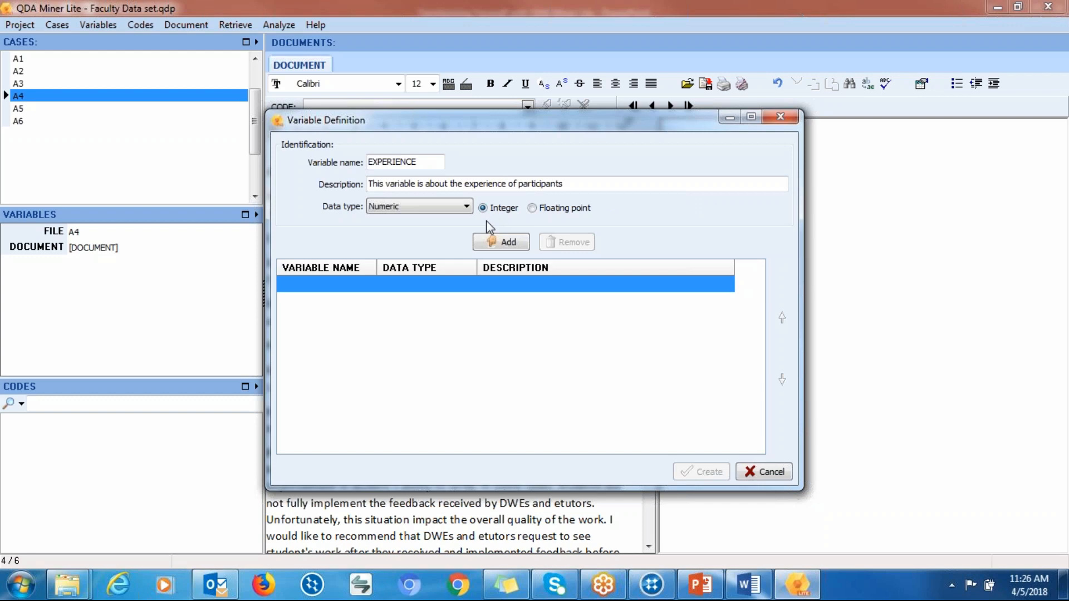
left_click(511, 244)
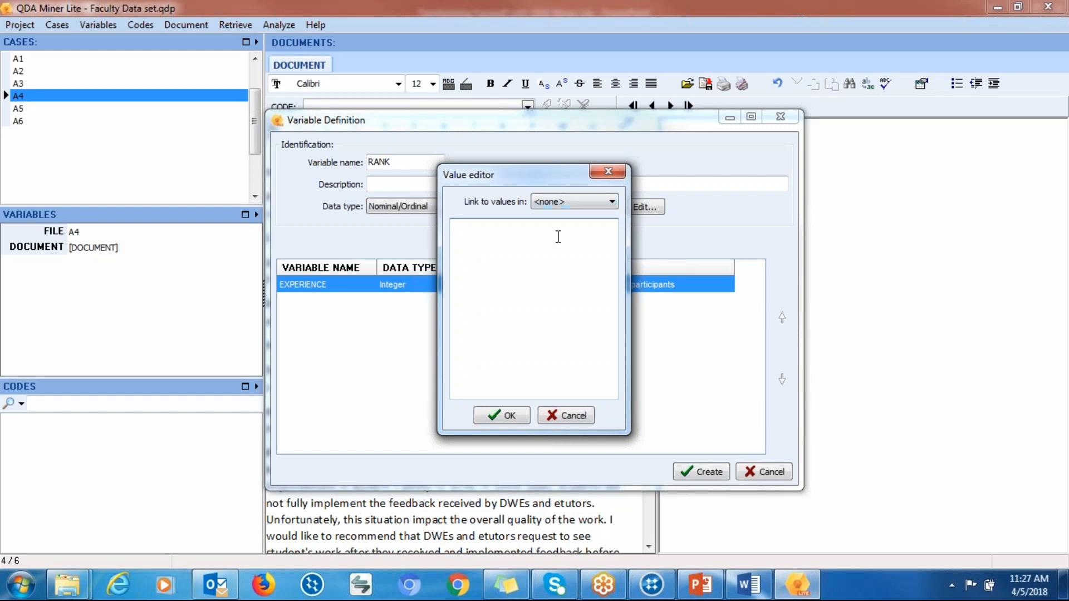
Give the RANK variable the values Associate Professor, Assistant Professor and Professor, and add it to the list of new variables.
type("Associate professor")
key("Return")
type("Assis")
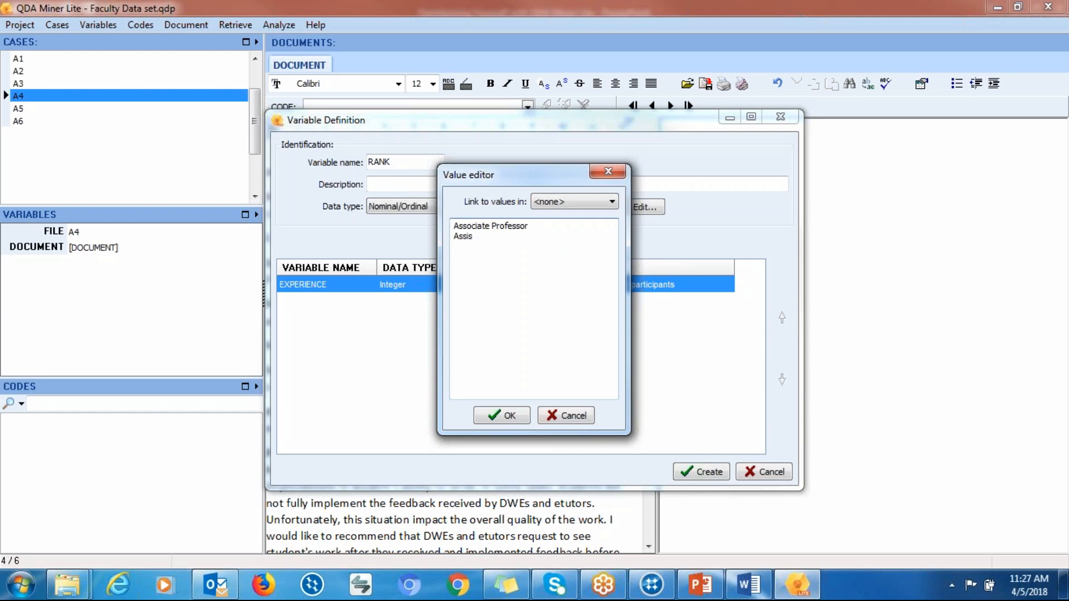
type("tant Professor")
key("Return")
type("Professor")
key("Return")
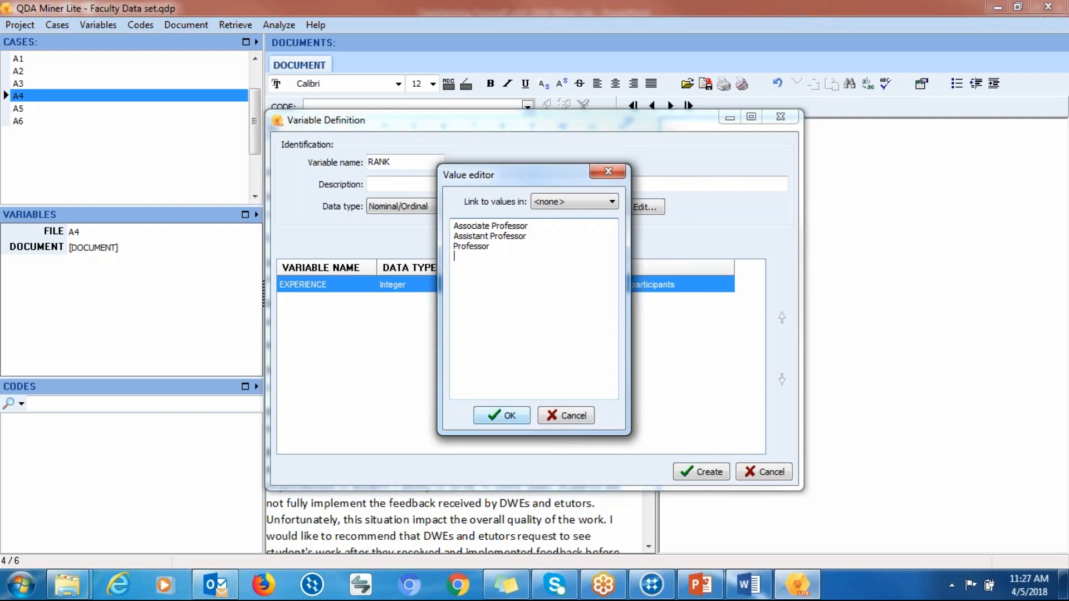
left_click(501, 415)
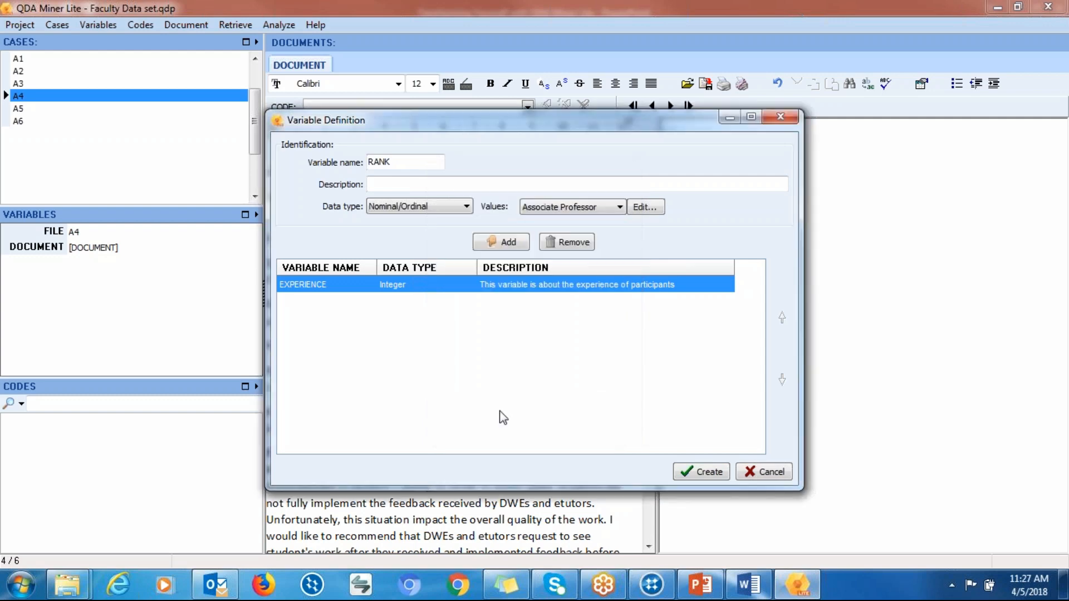
left_click(507, 243)
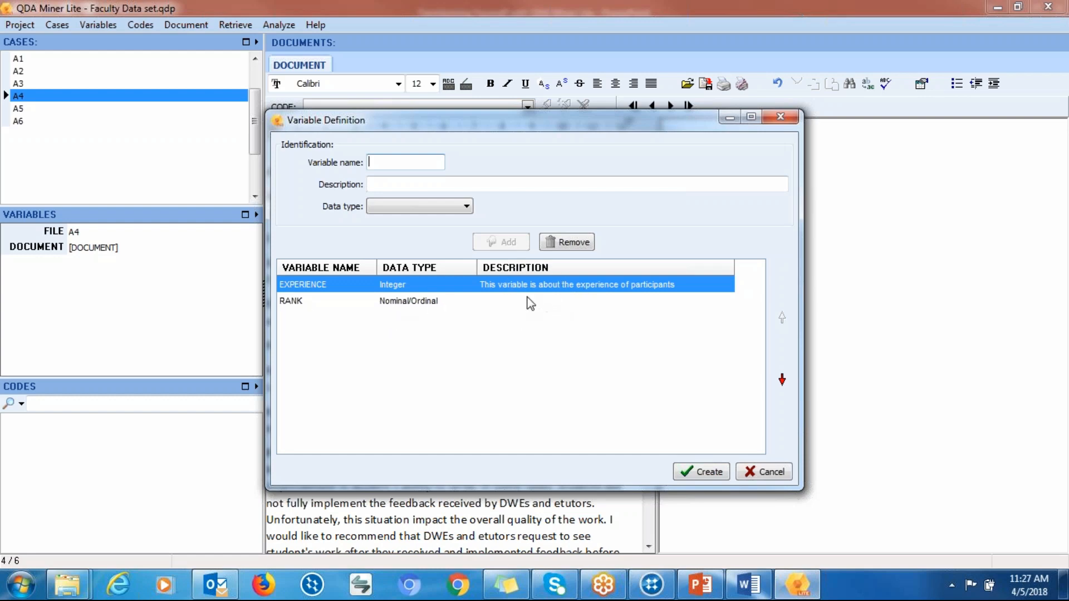
Define a Nominal/Ordinal variable named CAMPUS with its values and create the listed variables in the project.
type("CAMPUS")
left_click(400, 206)
left_click(395, 222)
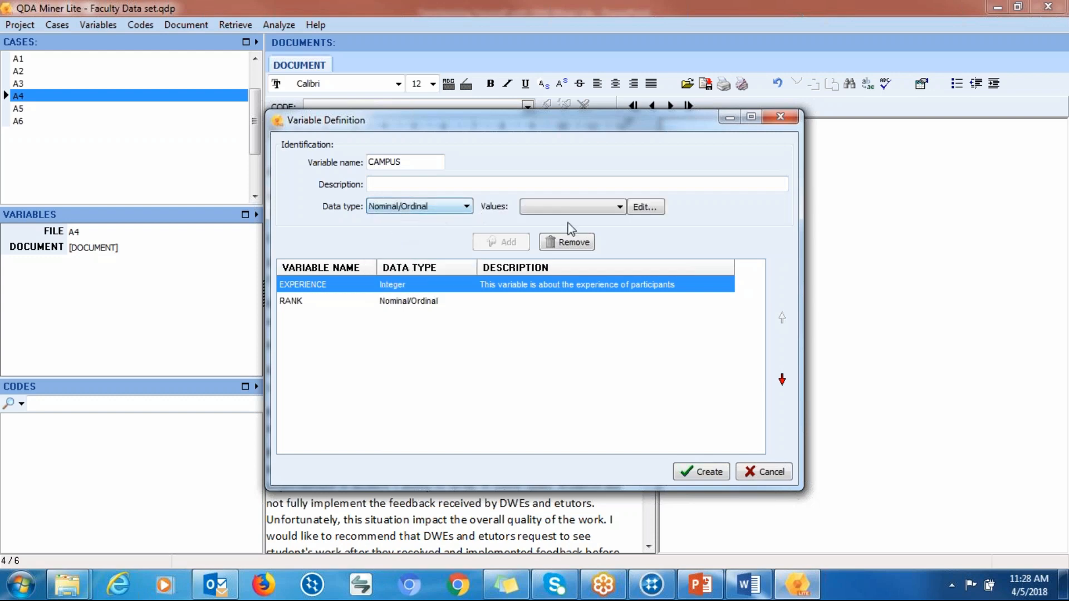
left_click(641, 207)
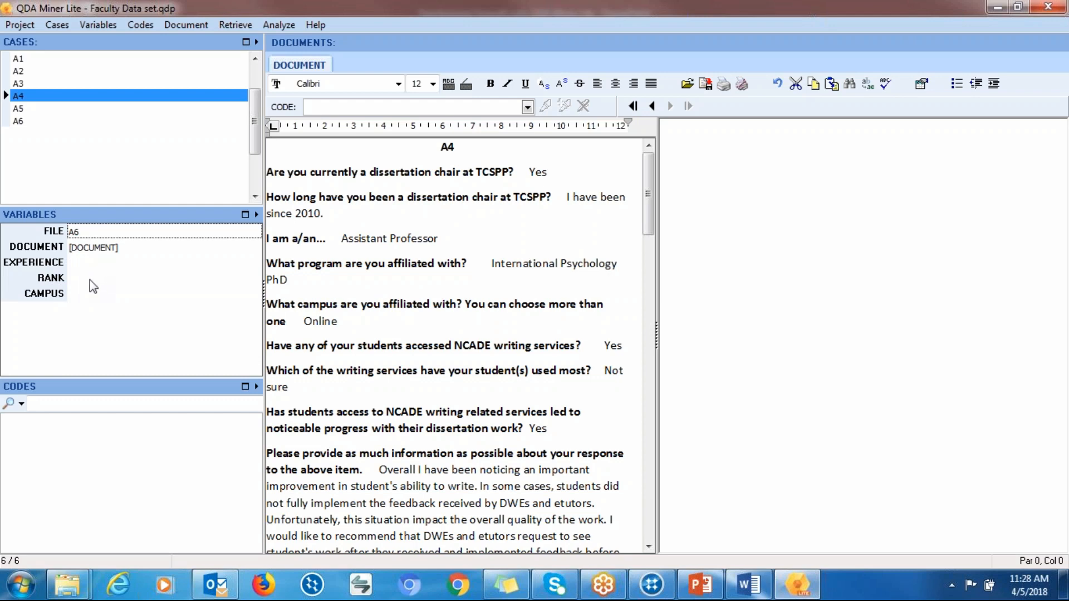
Open case A1 and go to its EXPERIENCE value.
left_click(32, 61)
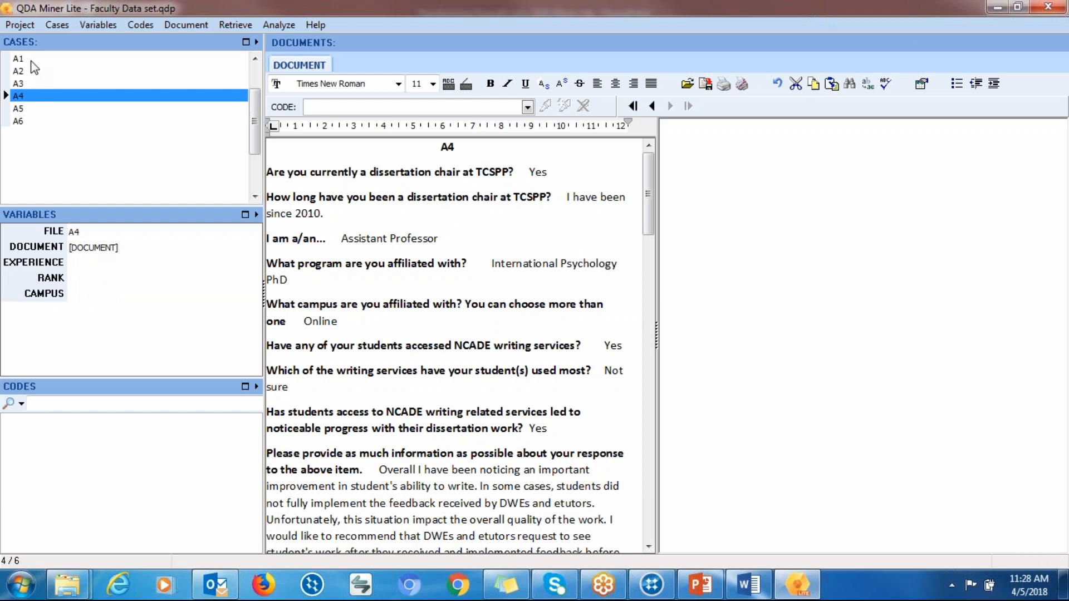
left_click(31, 62)
mouse_move(93, 266)
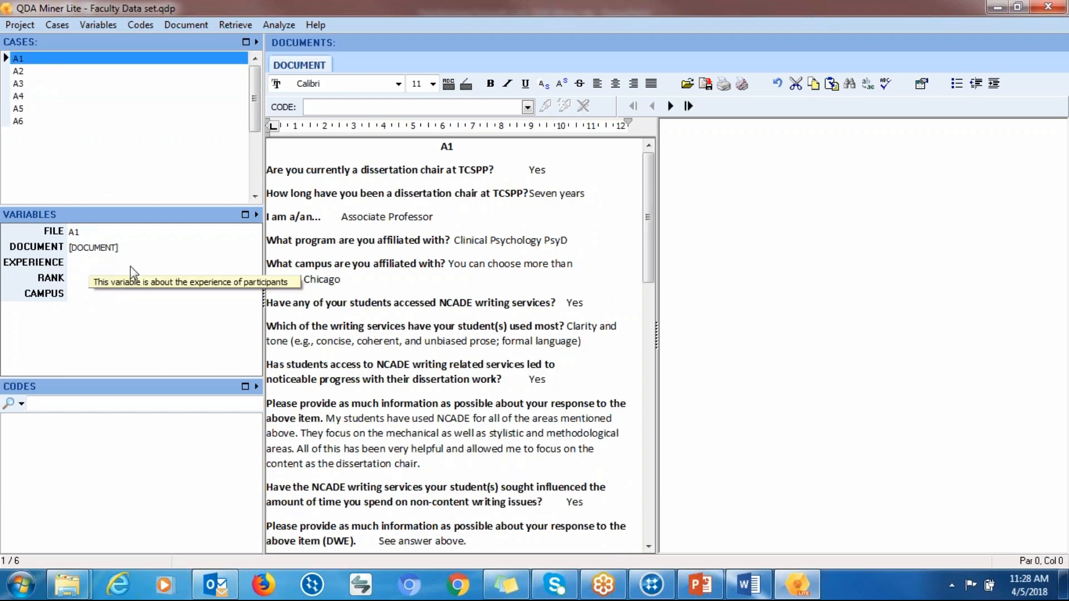
left_click(194, 266)
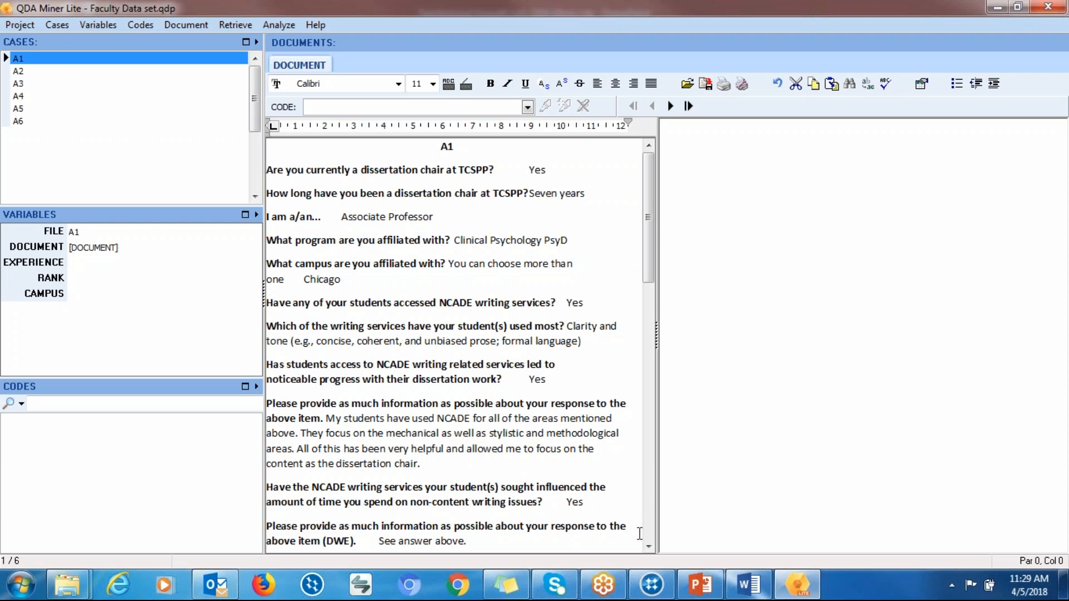
Set case A1's EXPERIENCE to 7 and its RANK to Associate Professor.
scroll(640, 534, "down", 1)
type("7")
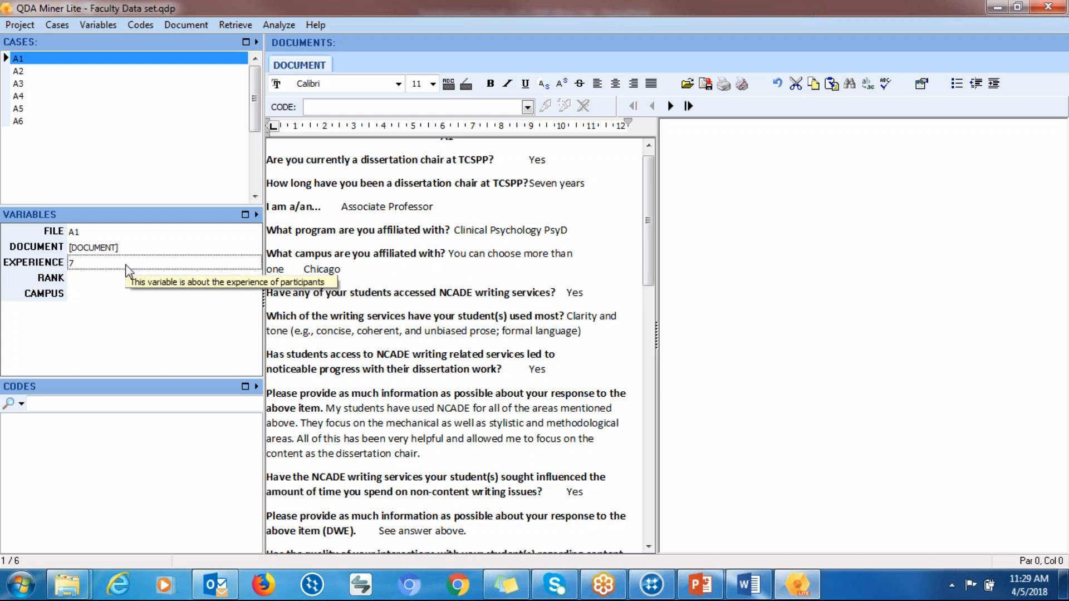
left_click(98, 281)
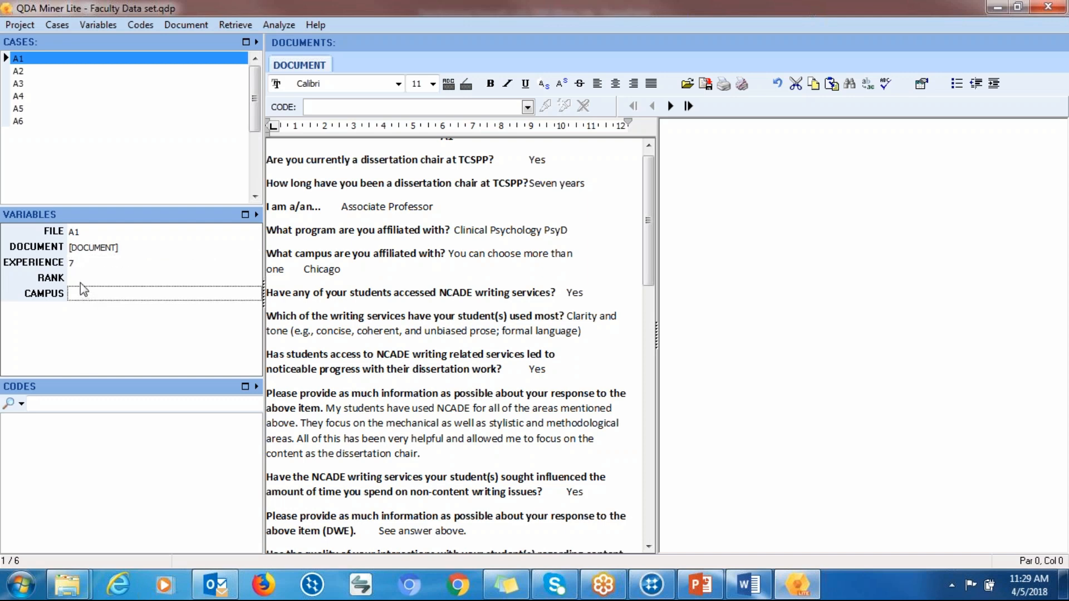
left_click(246, 283)
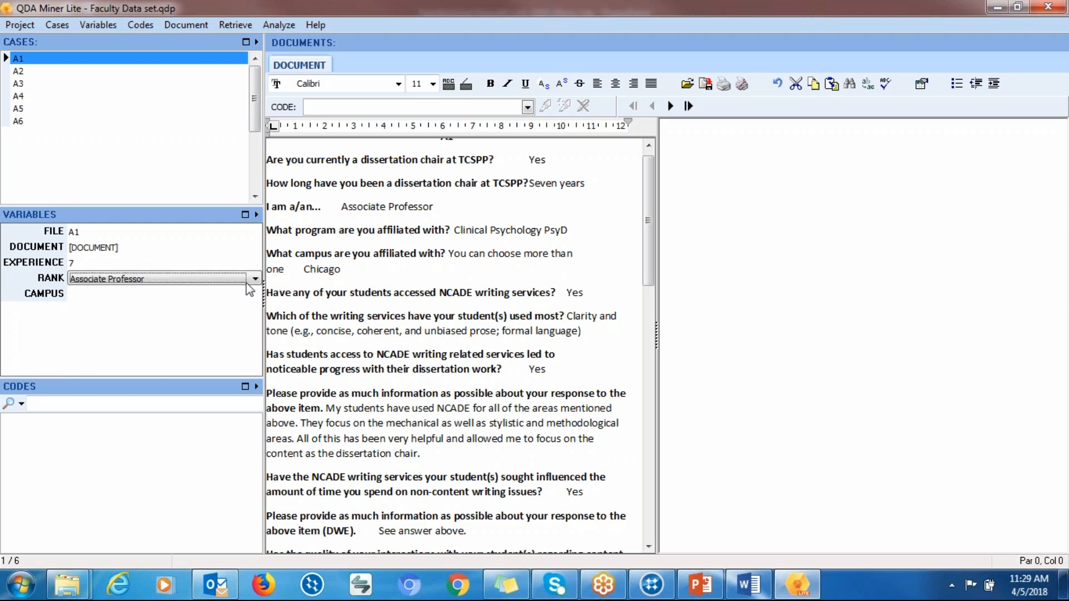
left_click(254, 280)
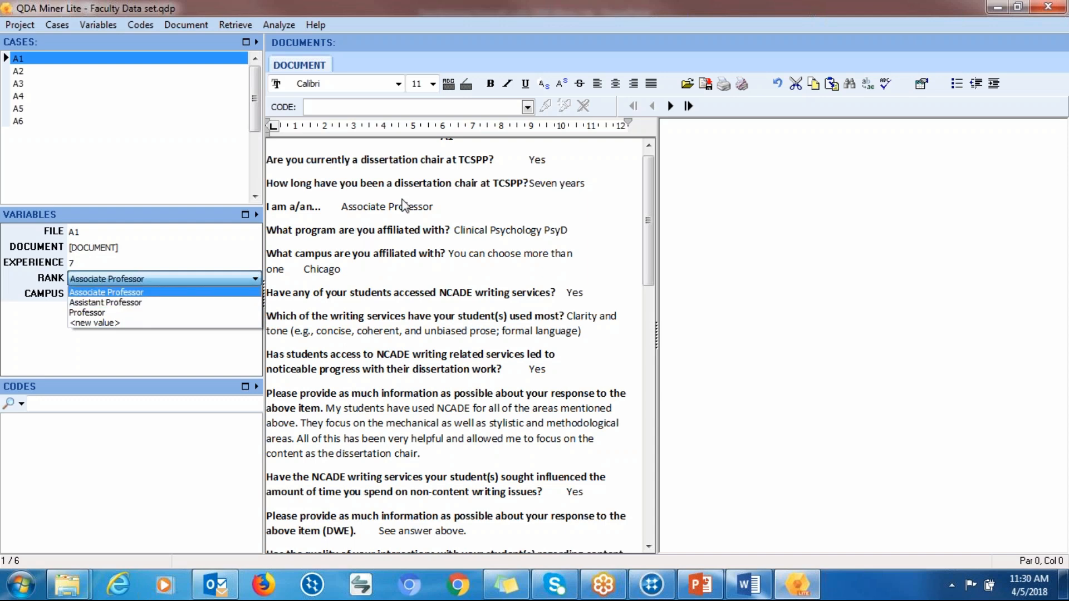
left_click(149, 292)
left_click(150, 291)
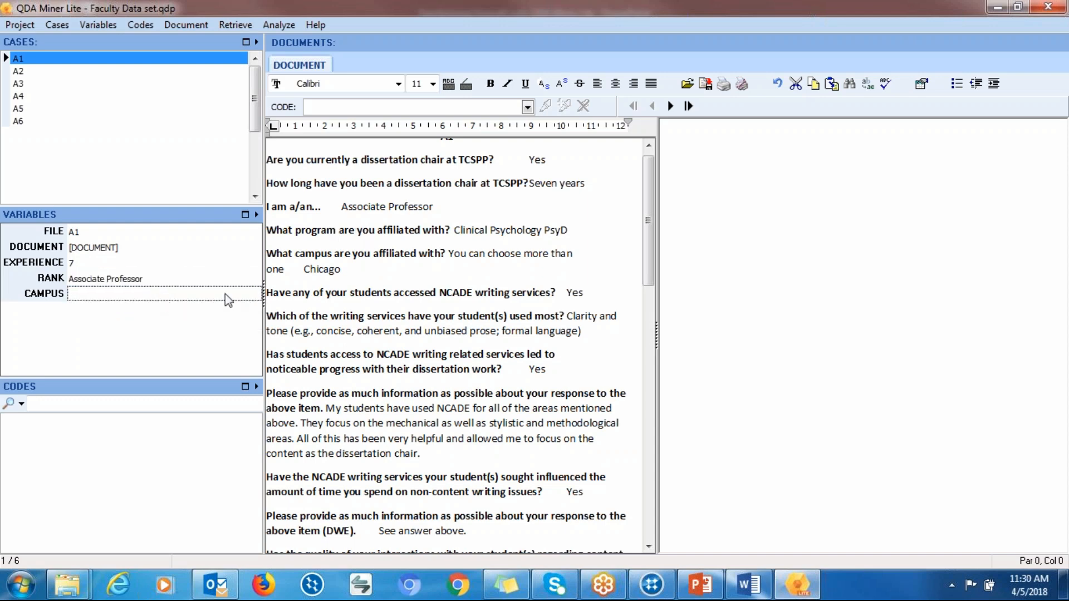
Set the CAMPUS value of case A1 to Chicago.
left_click(249, 299)
left_click(255, 295)
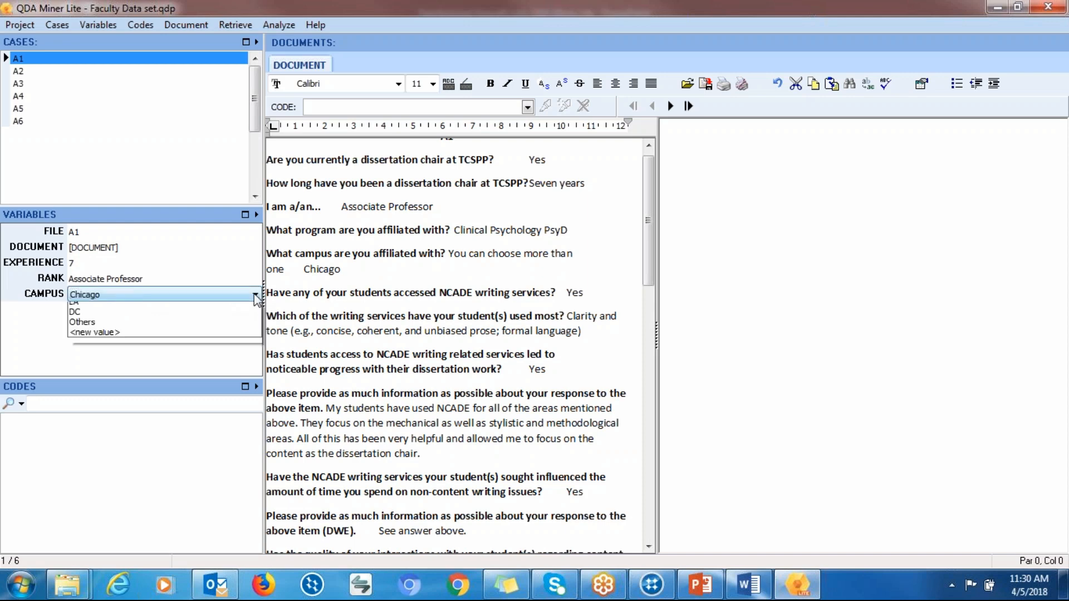
left_click(210, 309)
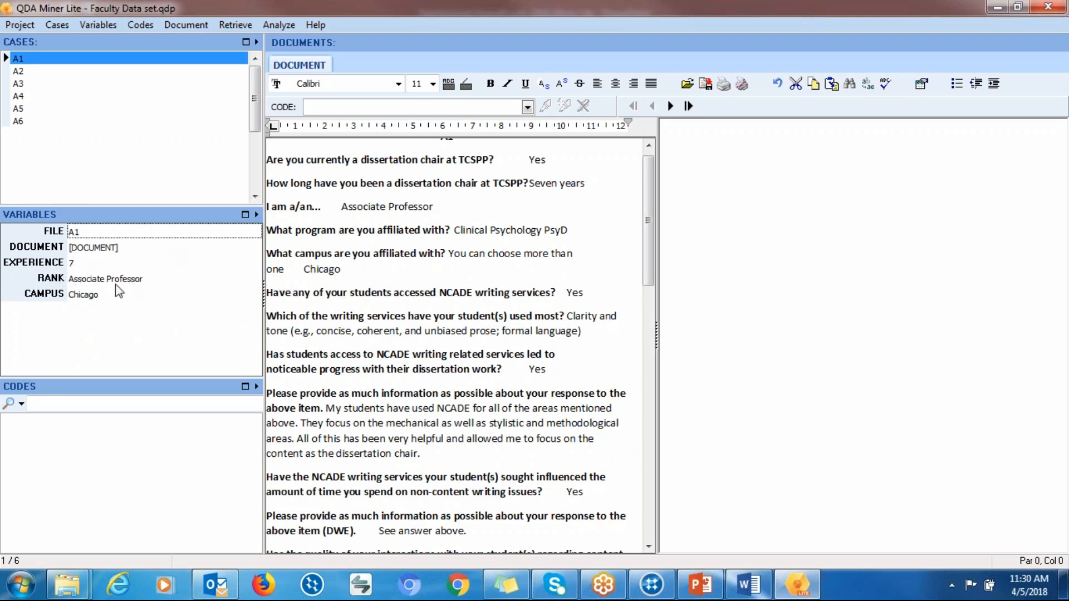
Open case A2 and set its EXPERIENCE value to 2.
left_click(18, 71)
left_click(91, 262)
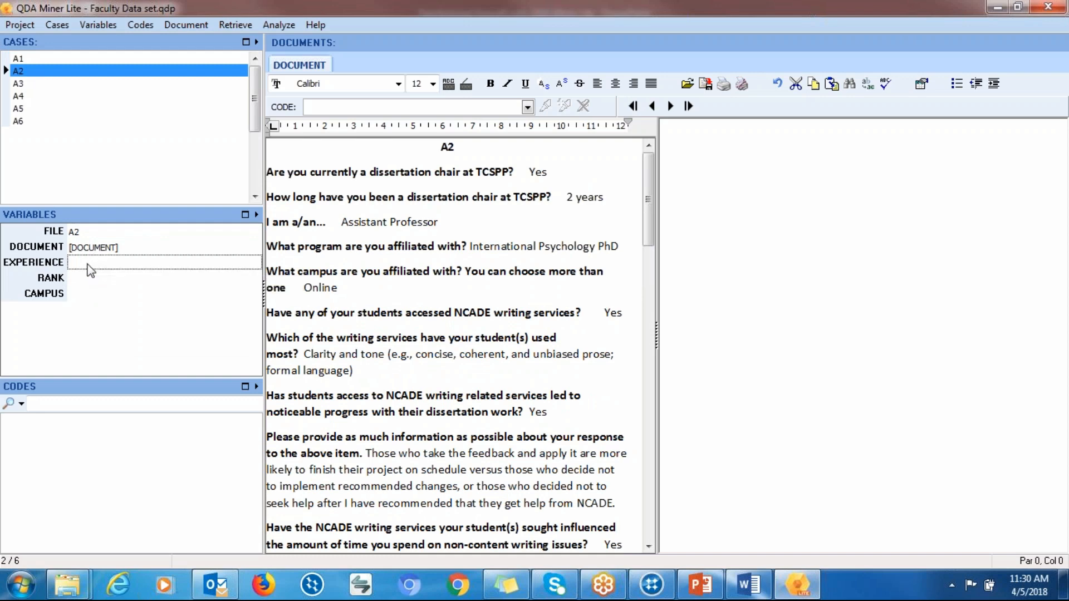
left_click(109, 266)
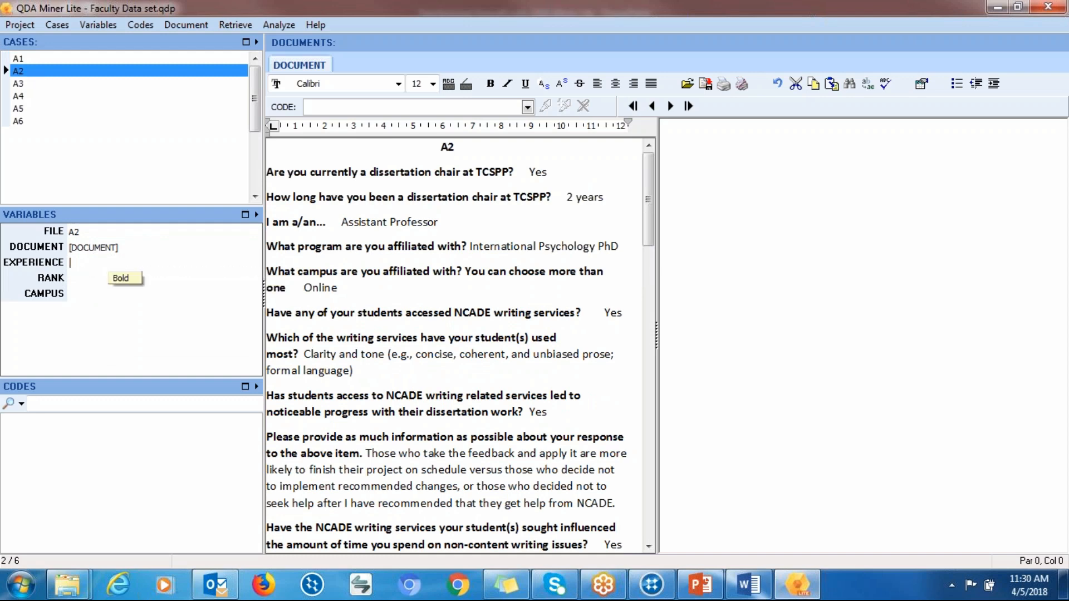
type("2")
Set the RANK value of case A2 to Assistant Professor.
left_click(100, 288)
left_click(110, 277)
left_click(238, 280)
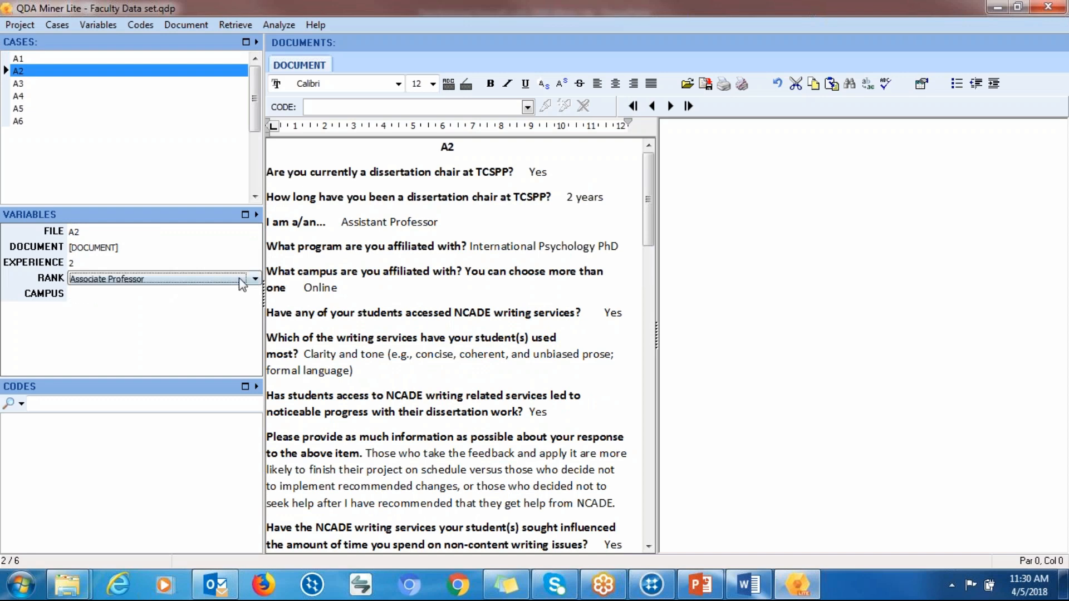
left_click(255, 280)
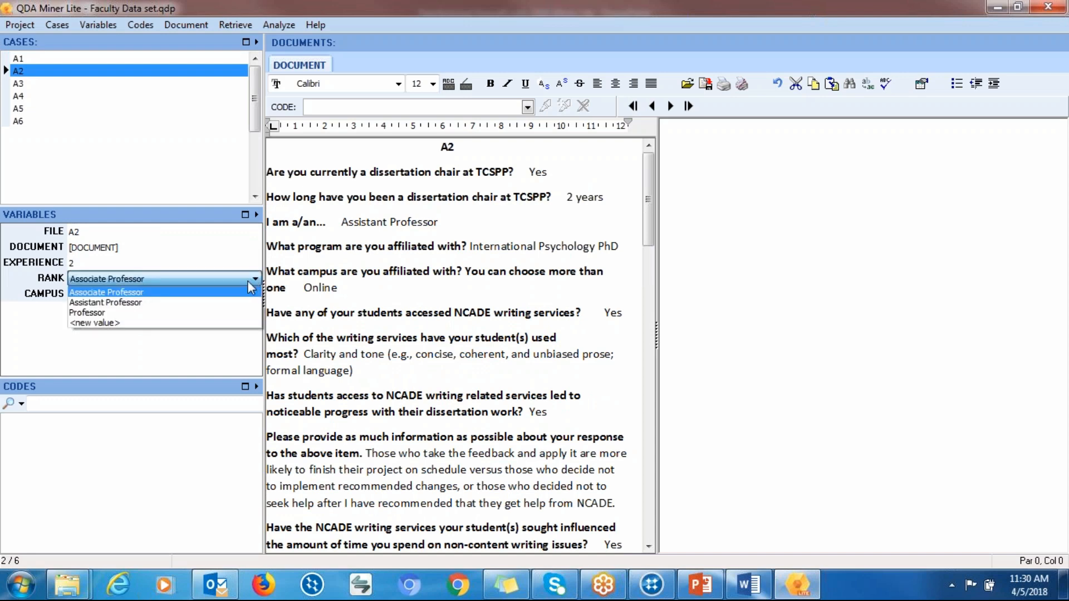
left_click(143, 302)
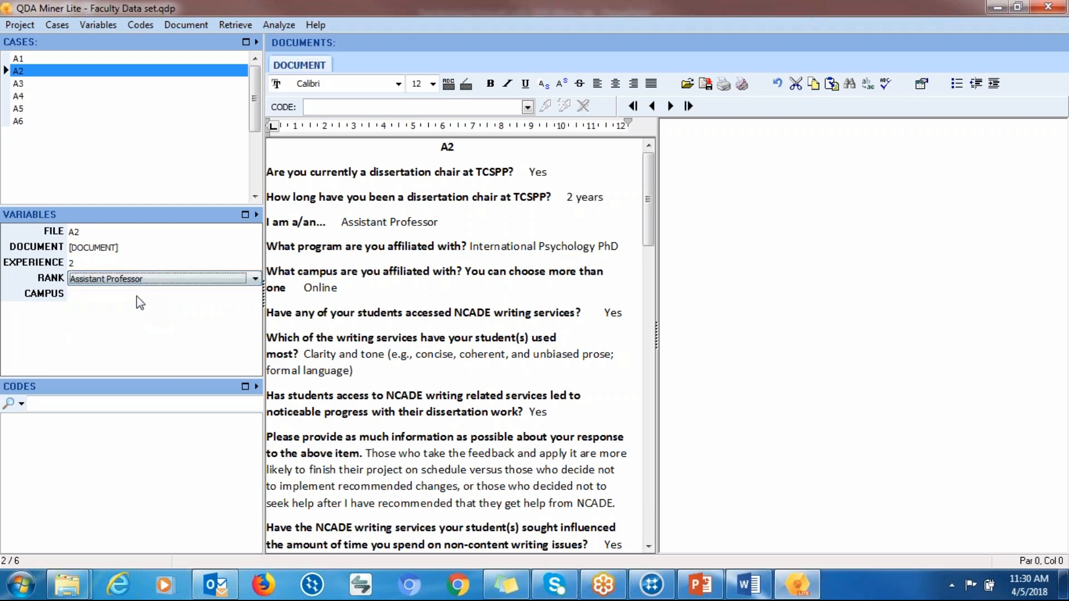
Set the CAMPUS value of case A2 to Online.
left_click(136, 295)
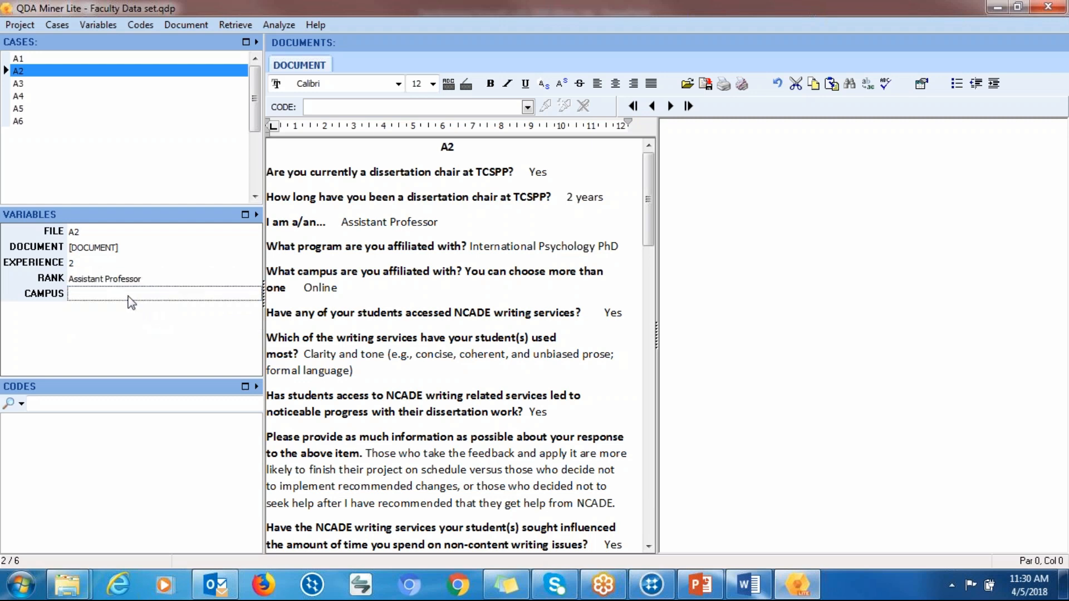
left_click(254, 295)
left_click(255, 294)
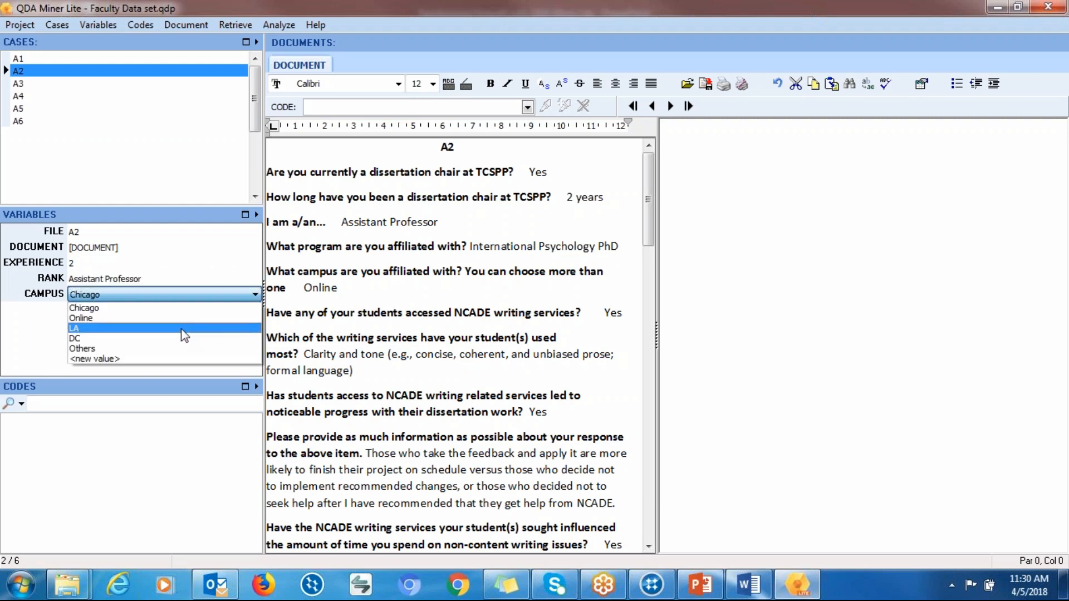
left_click(172, 319)
Open case A5 and read through its interview responses.
left_click(18, 109)
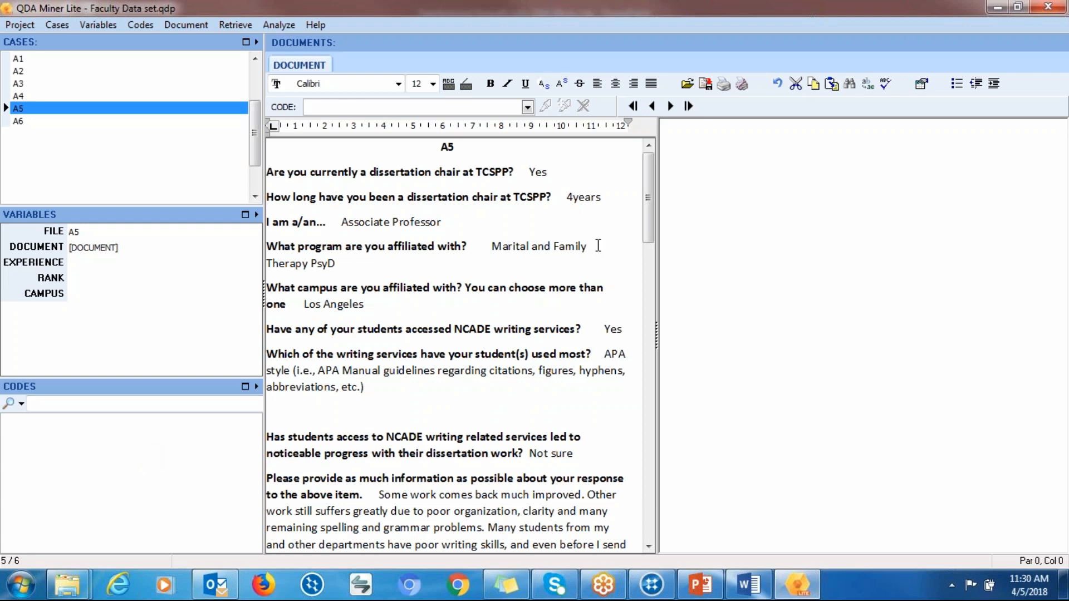
left_click_drag(647, 217, 648, 251)
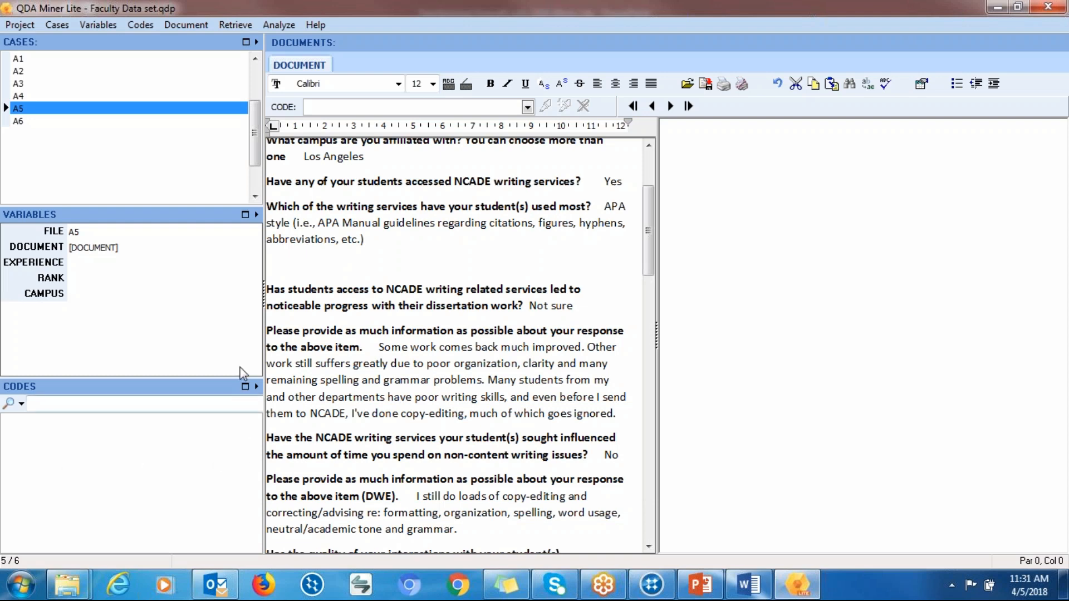
scroll(479, 243, "down", 3)
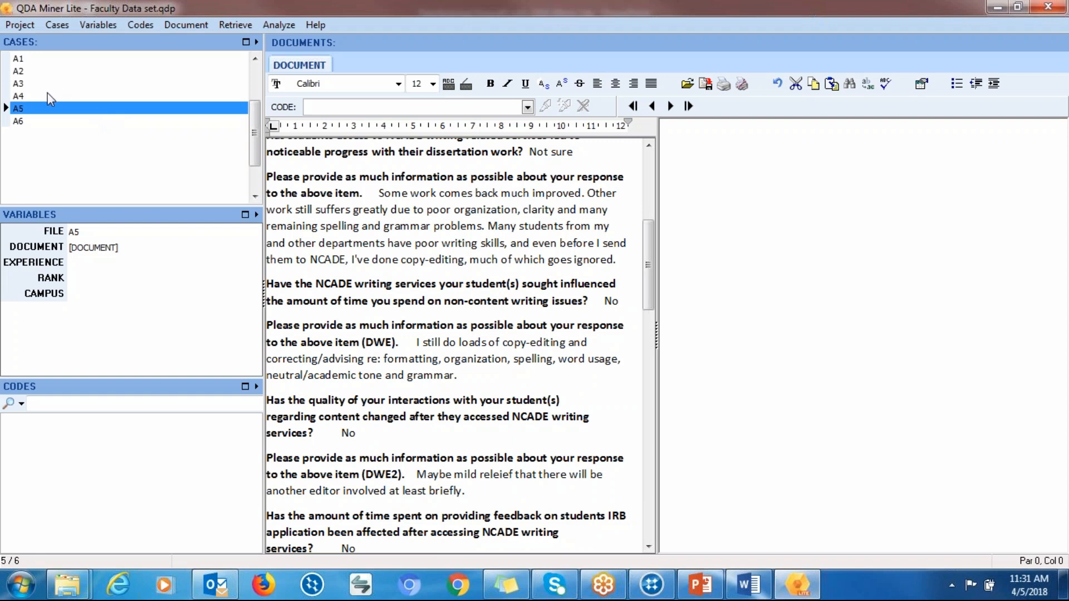
Open case A3 and select the DWE3 response about impact on students' IRB proposals.
left_click(22, 84)
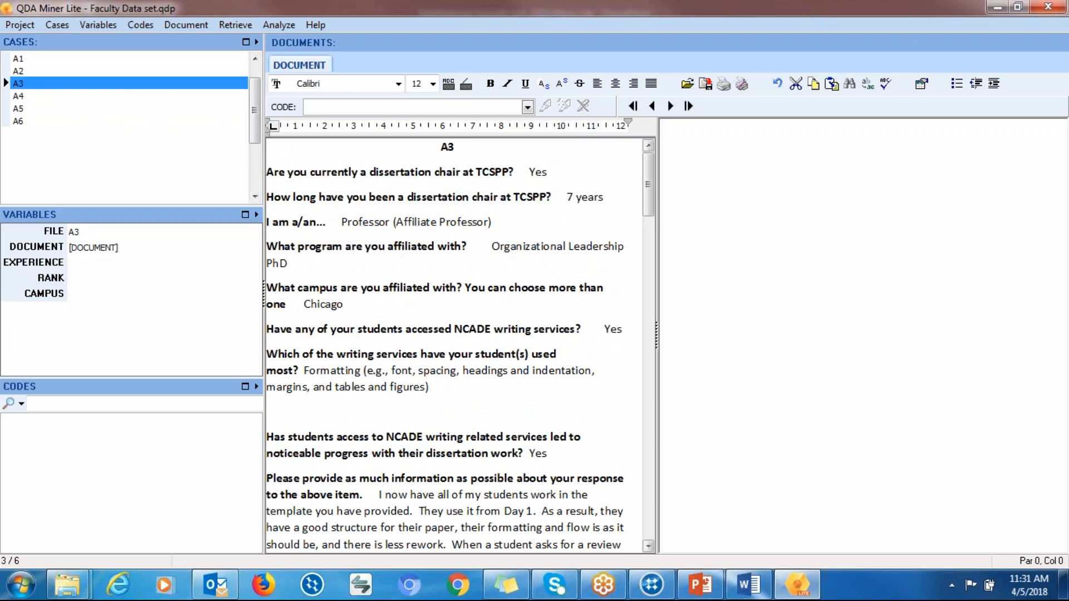
left_click_drag(642, 195, 647, 353)
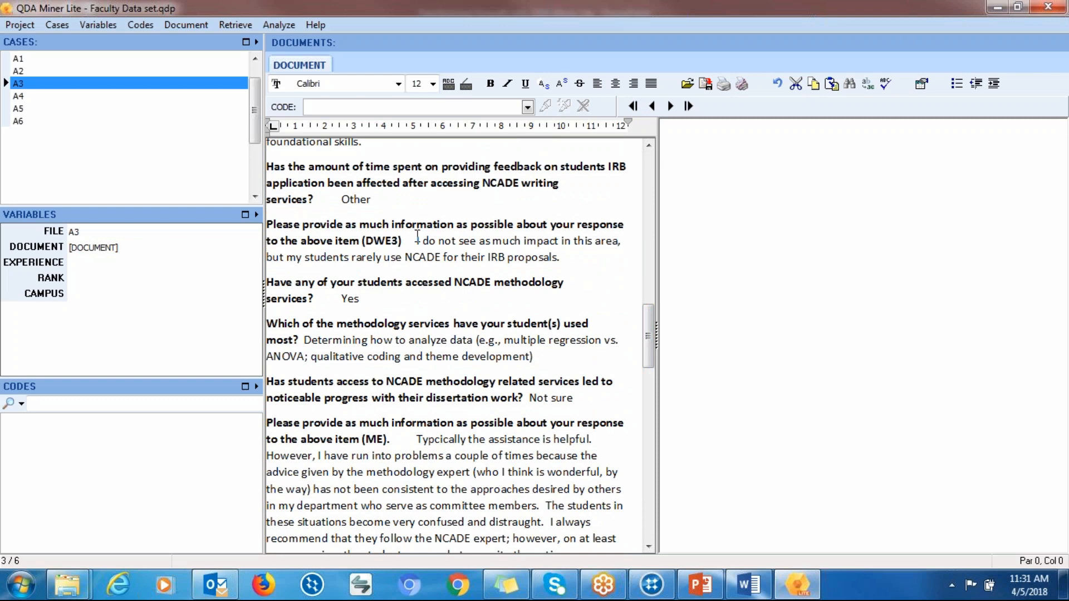
left_click_drag(417, 240, 577, 258)
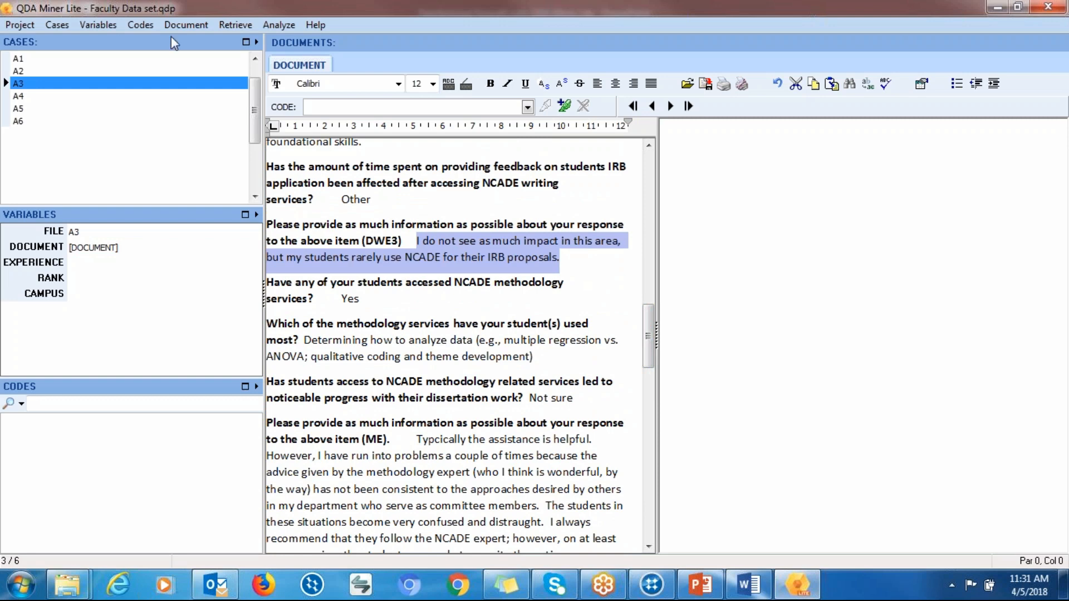
Start a new code definition and name the code "Not much impact".
left_click(145, 27)
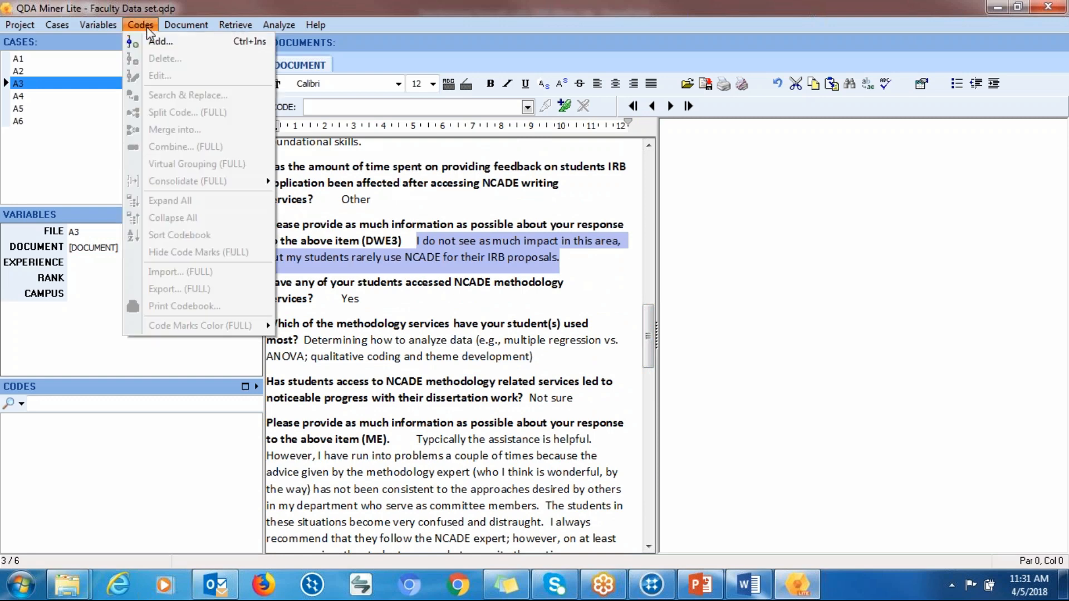
left_click(156, 41)
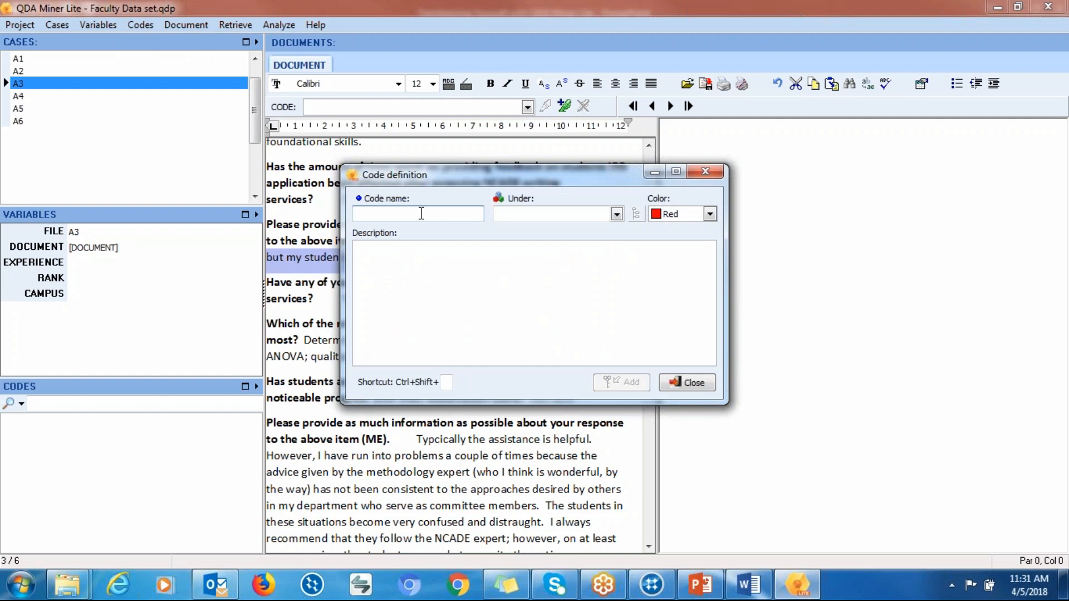
type("Not Ma")
key("BackSpace")
key("BackSpace")
key("BackSpace")
type("much impact")
Paste "Amount of time spent on IRB review (RQ4 anchor code)" as the category that holds the new code.
left_click(524, 215)
left_click(528, 217)
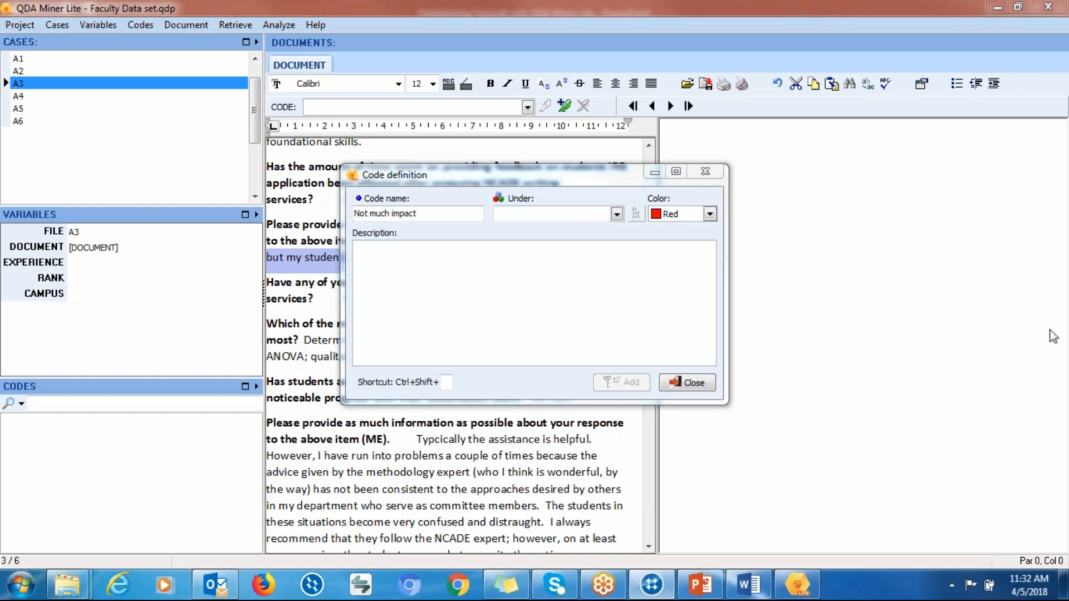
left_click(617, 214)
left_click(558, 213)
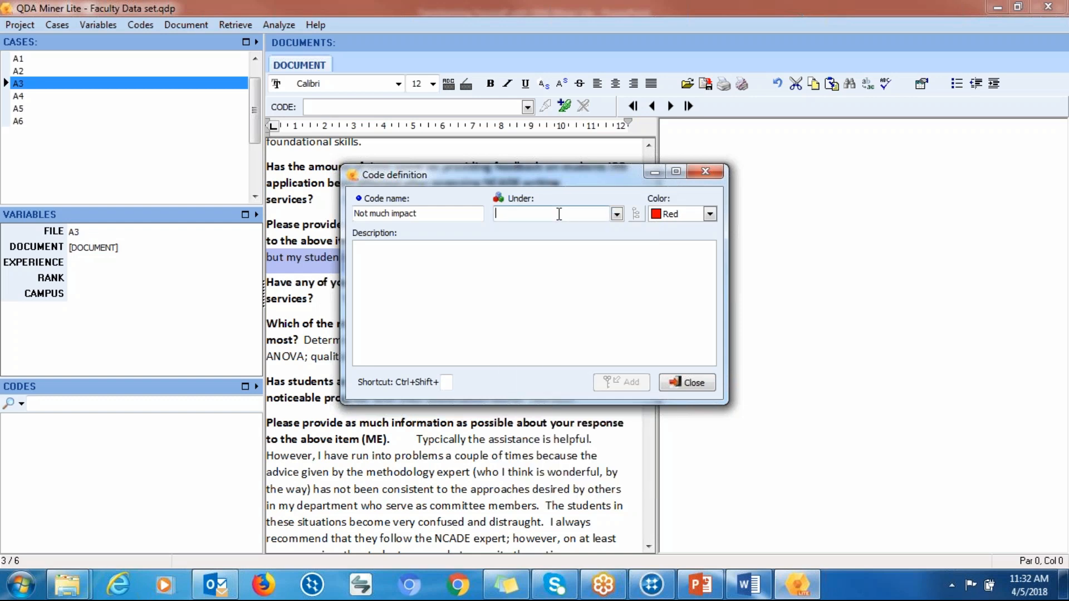
key("ctrl+v")
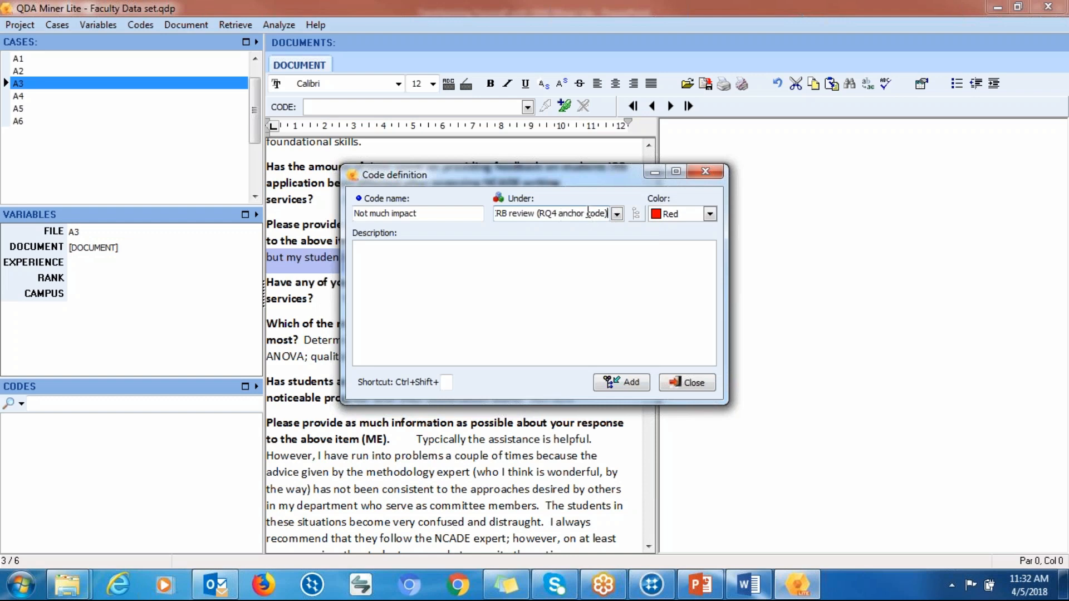
Review the full text of the category entered for the new code.
key("Left")
key("Left")
key("Left")
key("Left")
key("Left")
key("Left")
key("Left")
key("Left")
key("Left")
key("Left")
key("Left")
key("Left")
key("Left")
key("Left")
key("Left")
key("Left")
key("Left")
key("Left")
key("Left")
key("Left")
key("Right")
key("Right")
key("Right")
key("Right")
key("Right")
key("Right")
key("Right")
key("Right")
key("Right")
key("Right")
key("Right")
key("Right")
key("Right")
key("Right")
key("Right")
key("Right")
key("Right")
key("Right")
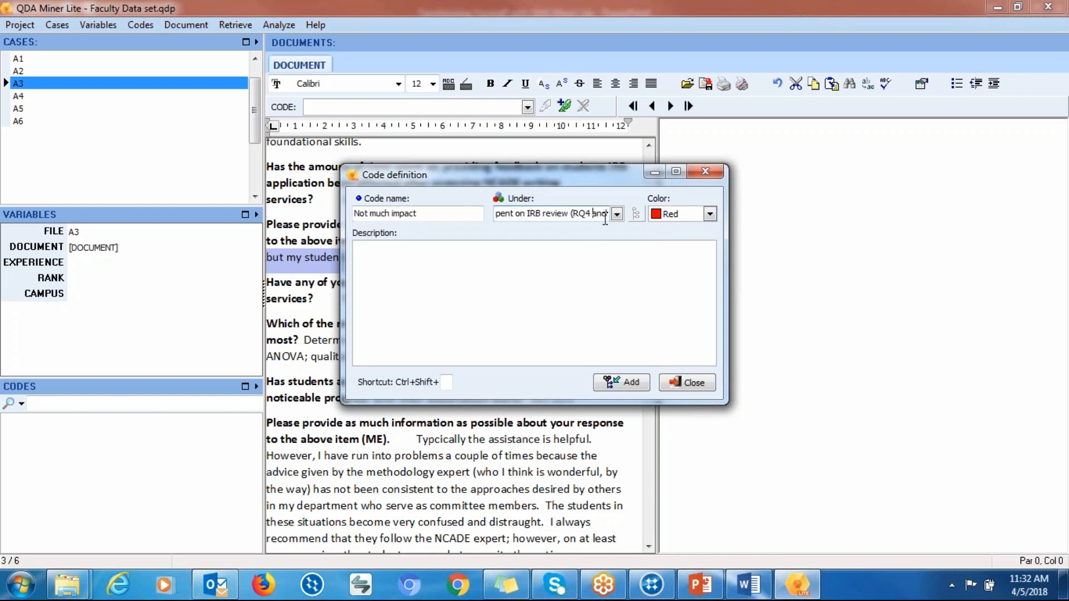
key("shift+Home")
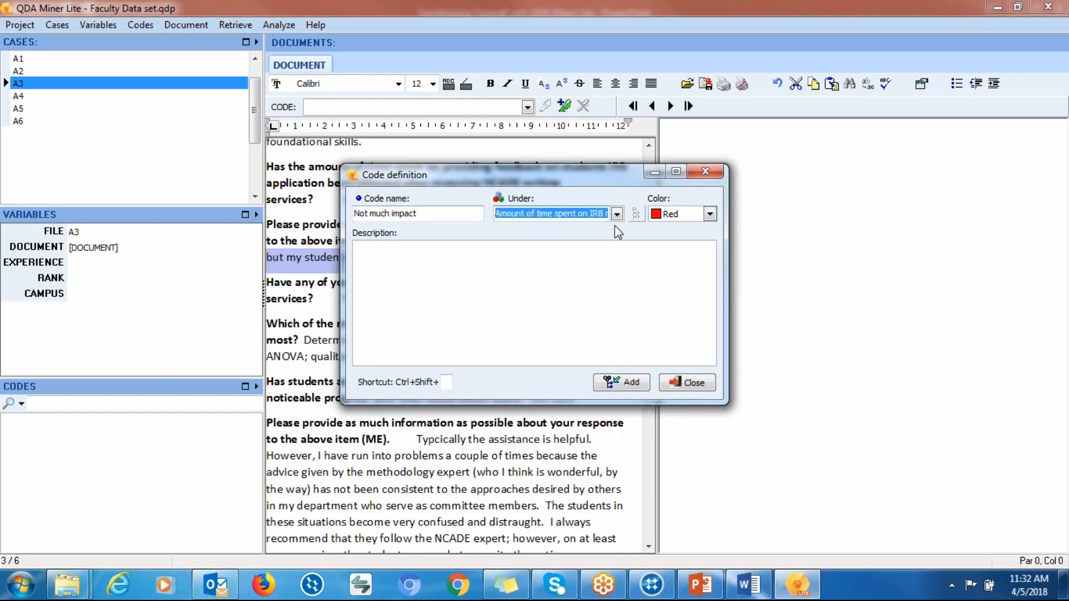
left_click(565, 214)
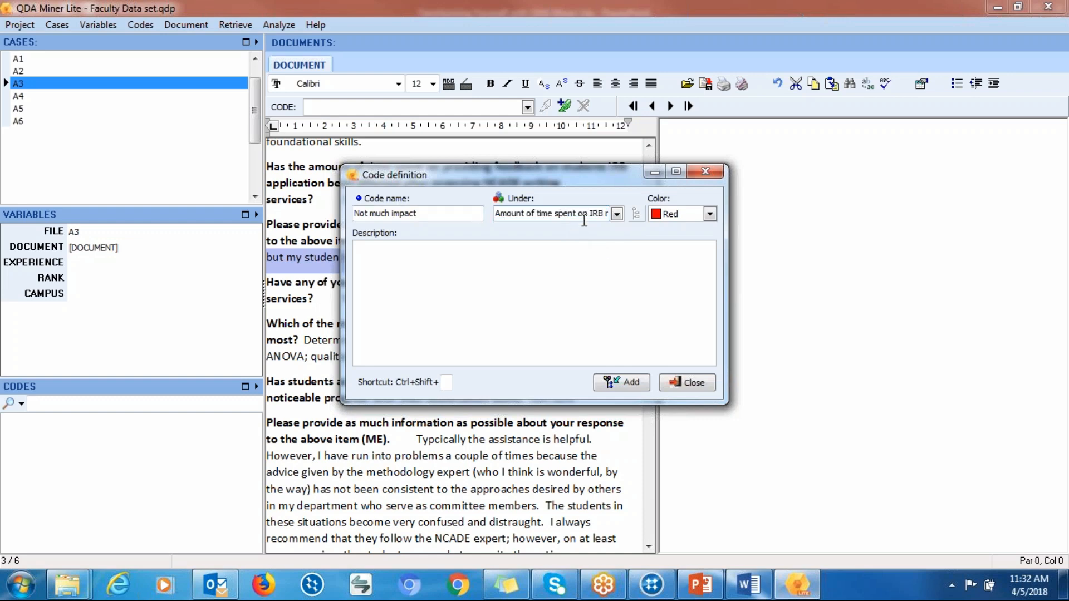
Check the code name and add the "Not much impact" code to the codebook.
left_click(370, 213)
left_click_drag(437, 212, 359, 212)
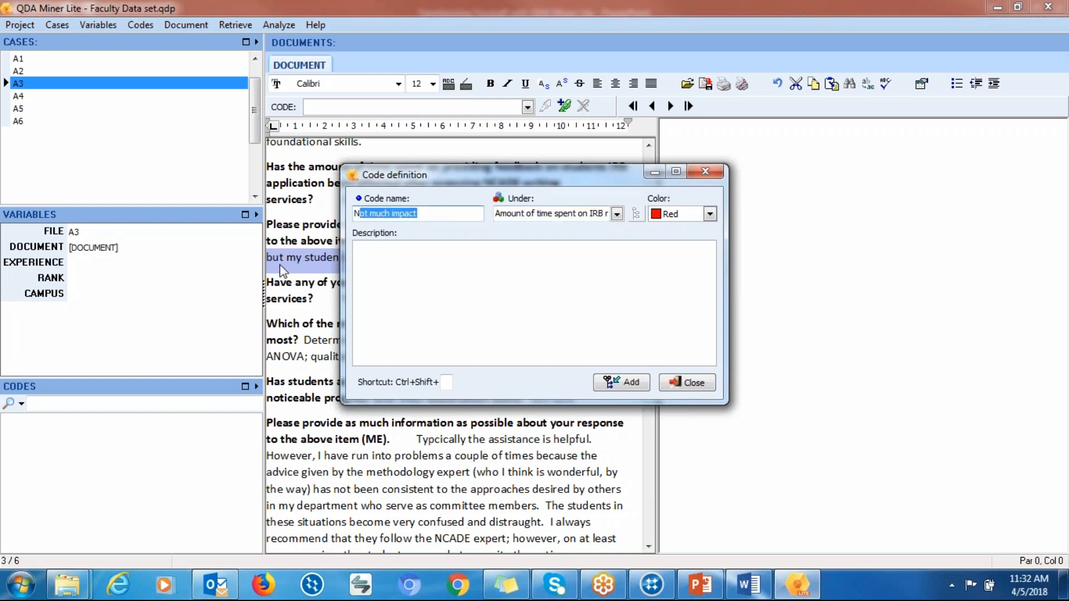
left_click(610, 384)
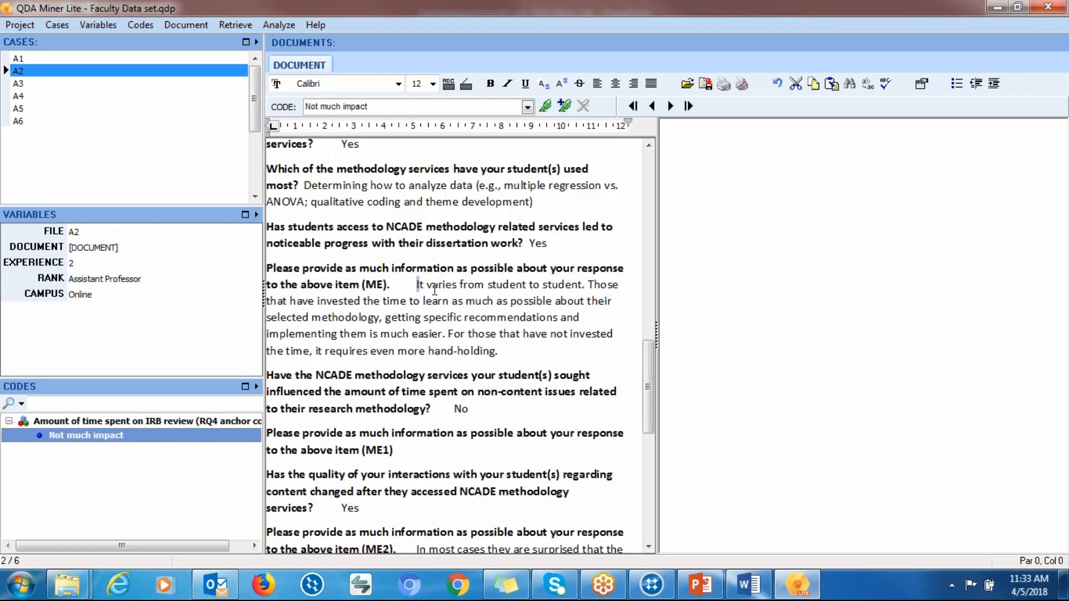
Select A2's methodology response from "It varies from student" to "much easier." and start a new code named "Depends on the students chairs are working with".
left_click_drag(417, 285, 449, 333)
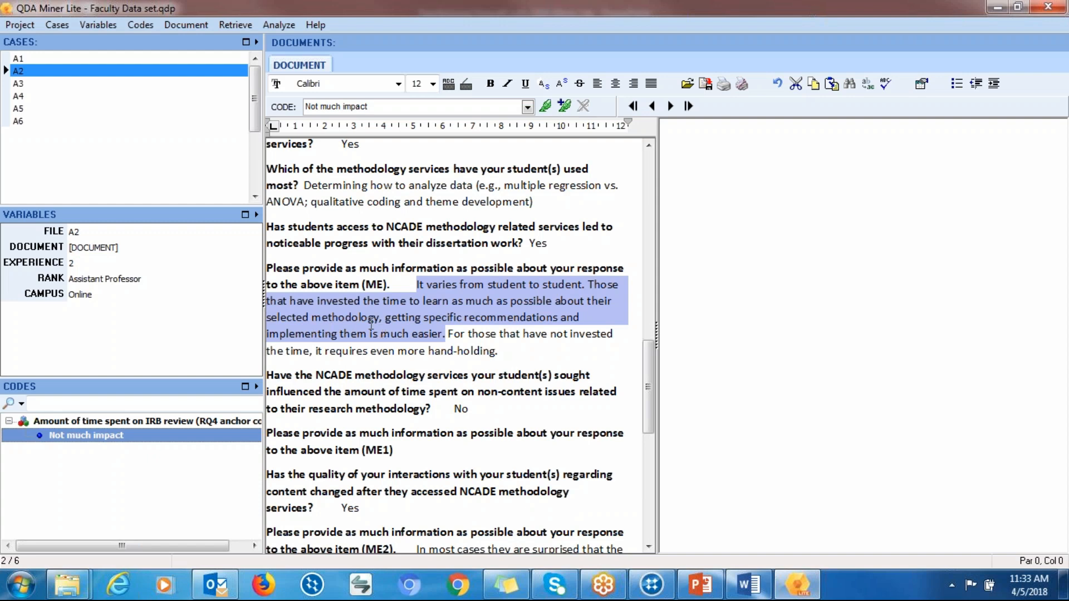
left_click(57, 25)
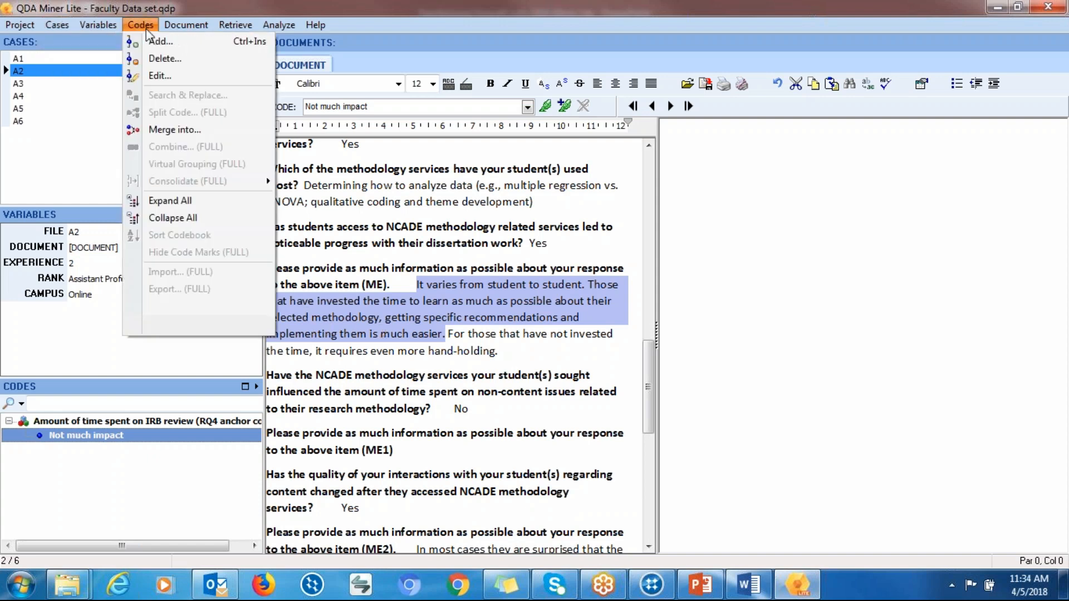
left_click(159, 56)
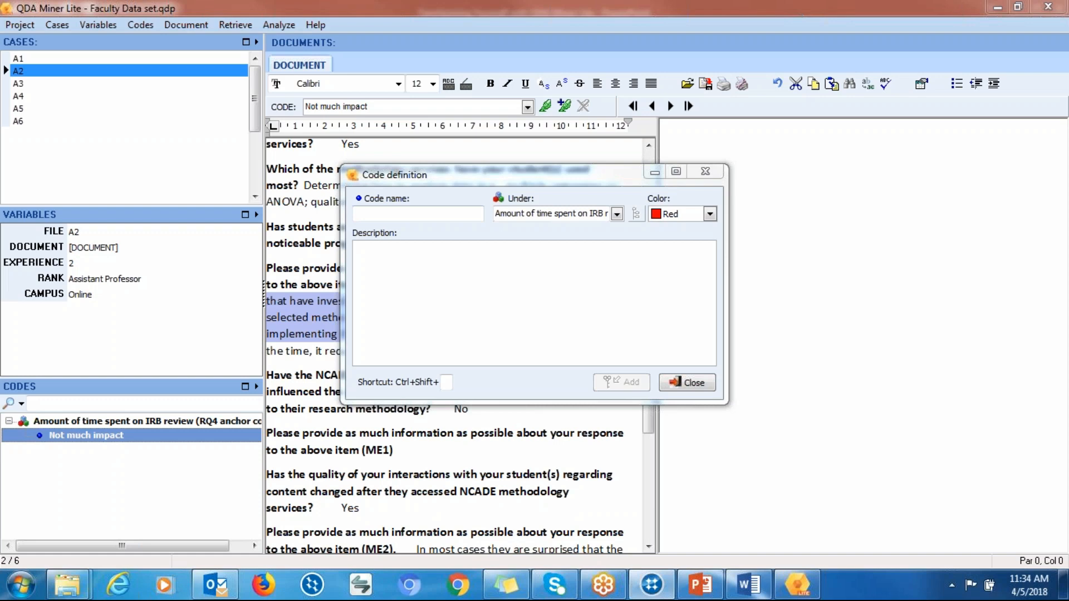
left_click(418, 214)
type("Depends on the students chairs ar")
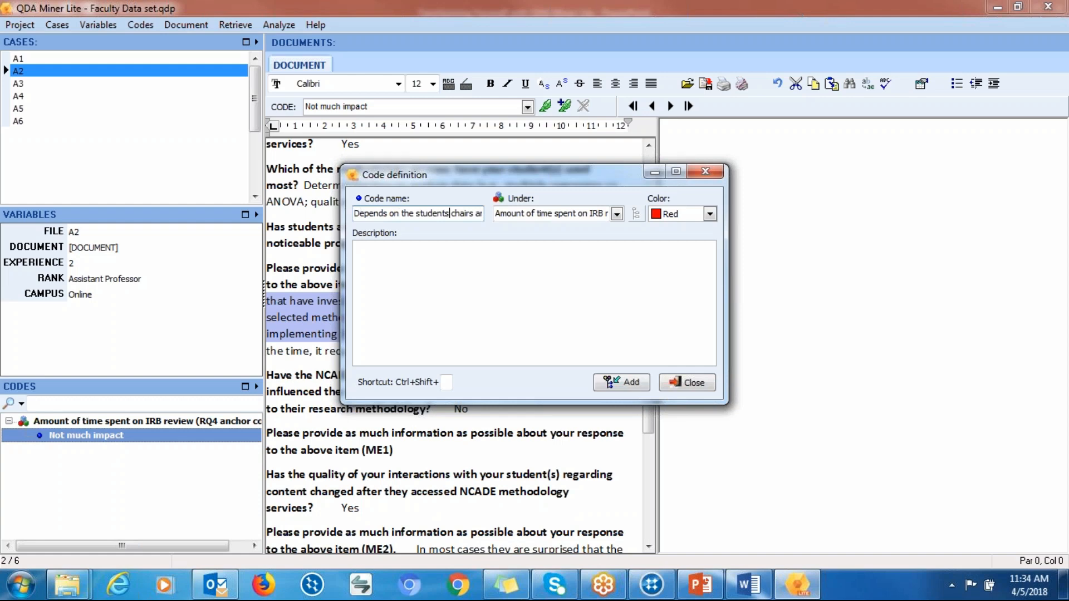
key("End")
type("e working with")
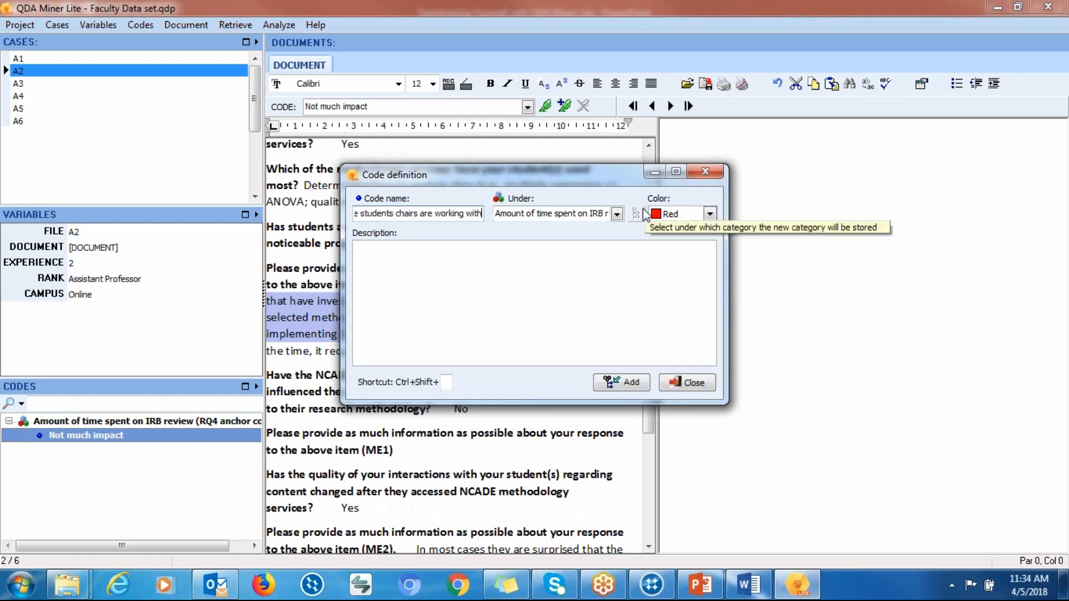
Replace the new code's category by pasting "Amount of time spent on non-content issues (RQ2 anchor code)".
left_click(616, 213)
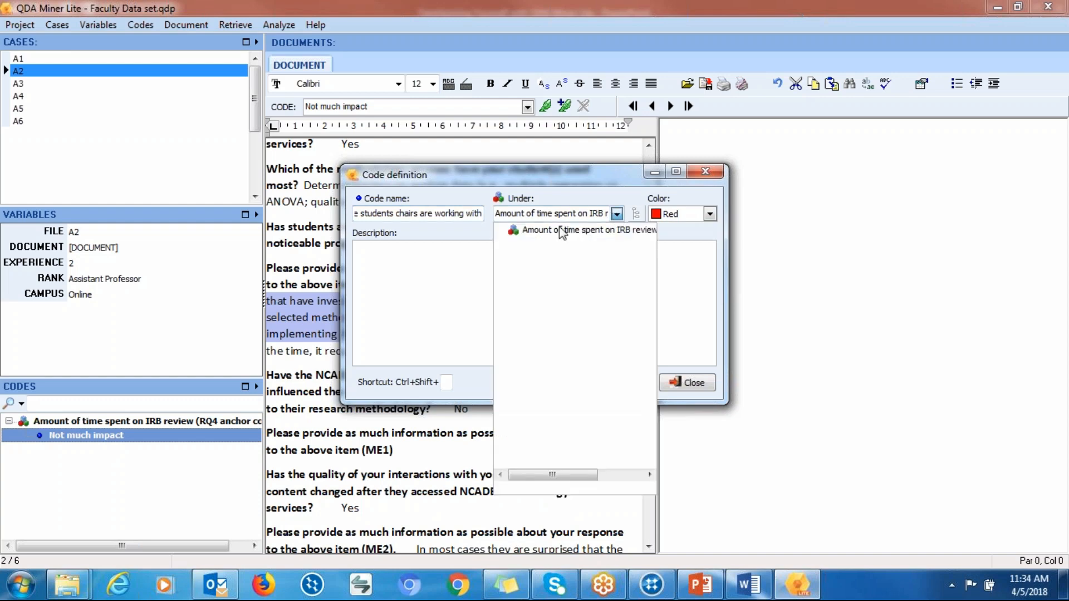
left_click(609, 231)
key("BackSpace")
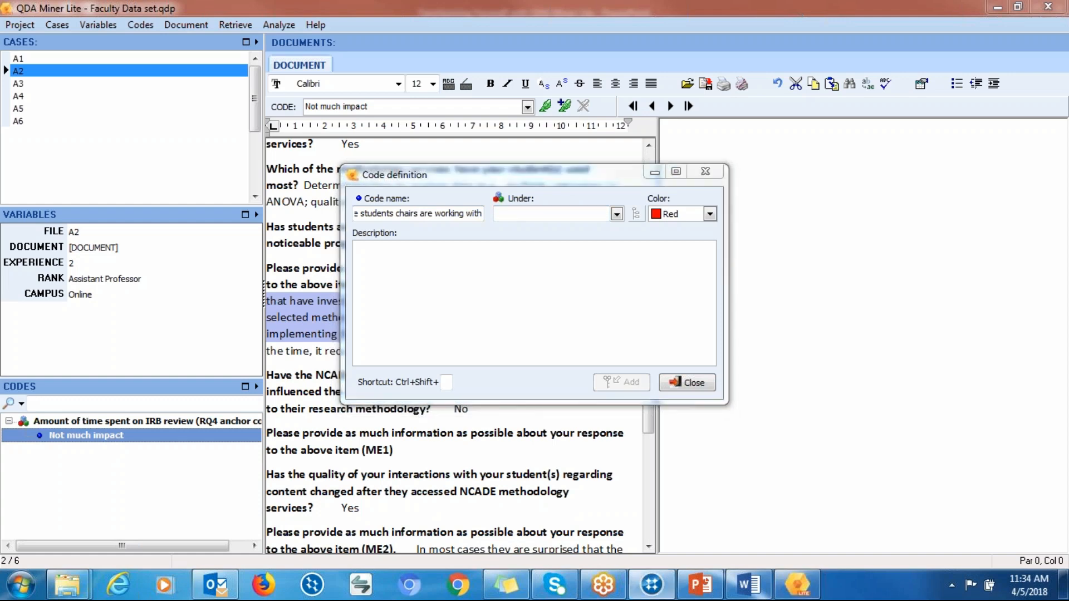
left_click(525, 215)
key("ctrl+v")
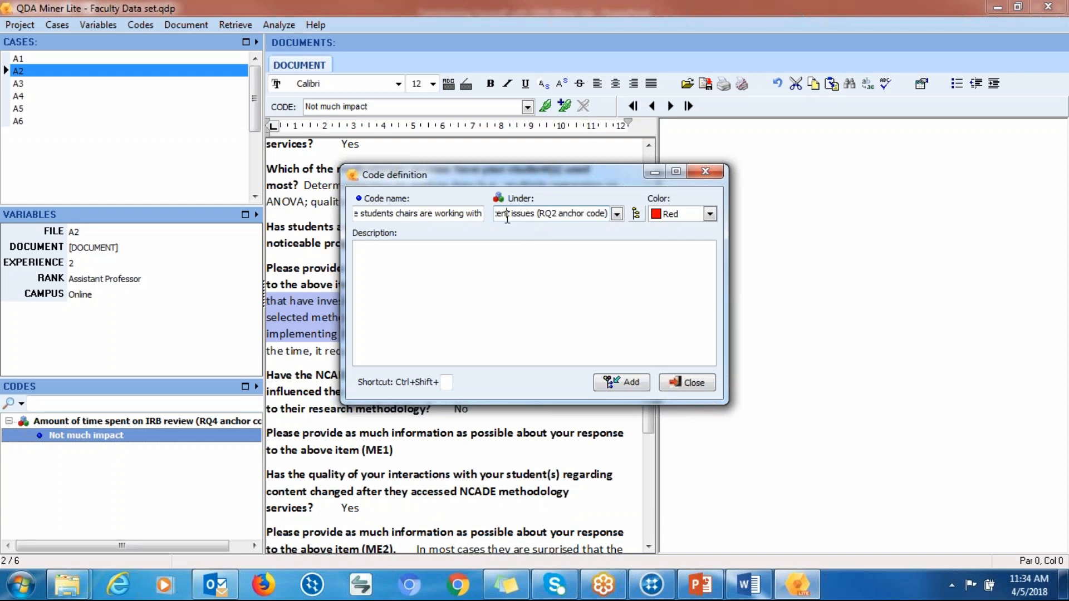
Enter "jfjfjf fjf" as the code's description, add the code to the codebook and assign it to the selected passage.
left_click_drag(390, 213, 458, 216)
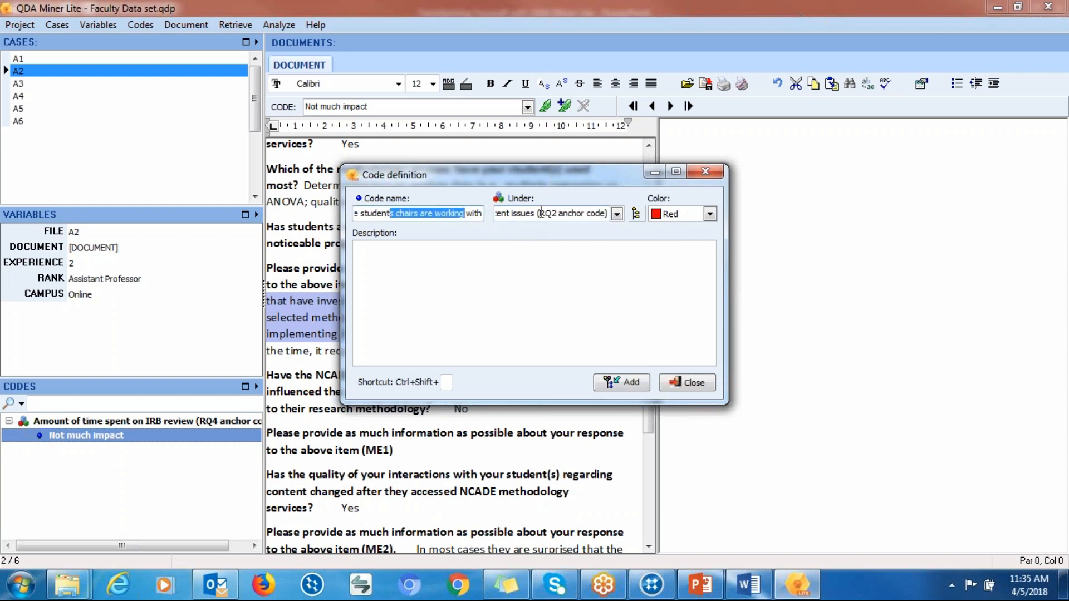
left_click(501, 277)
type("jfjfjf fjf")
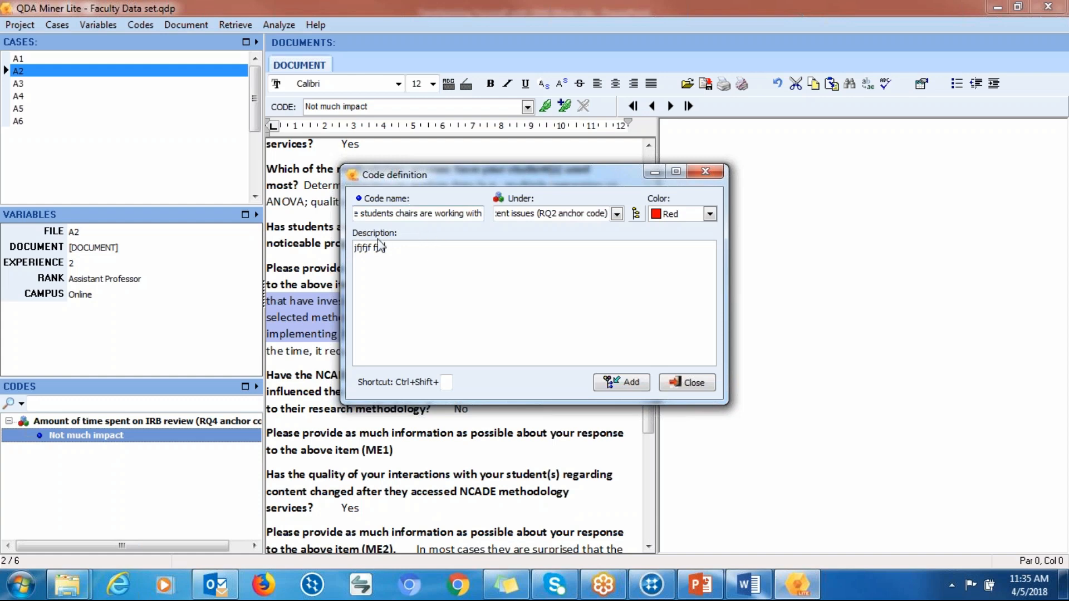
left_click_drag(383, 214, 388, 215)
left_click(621, 383)
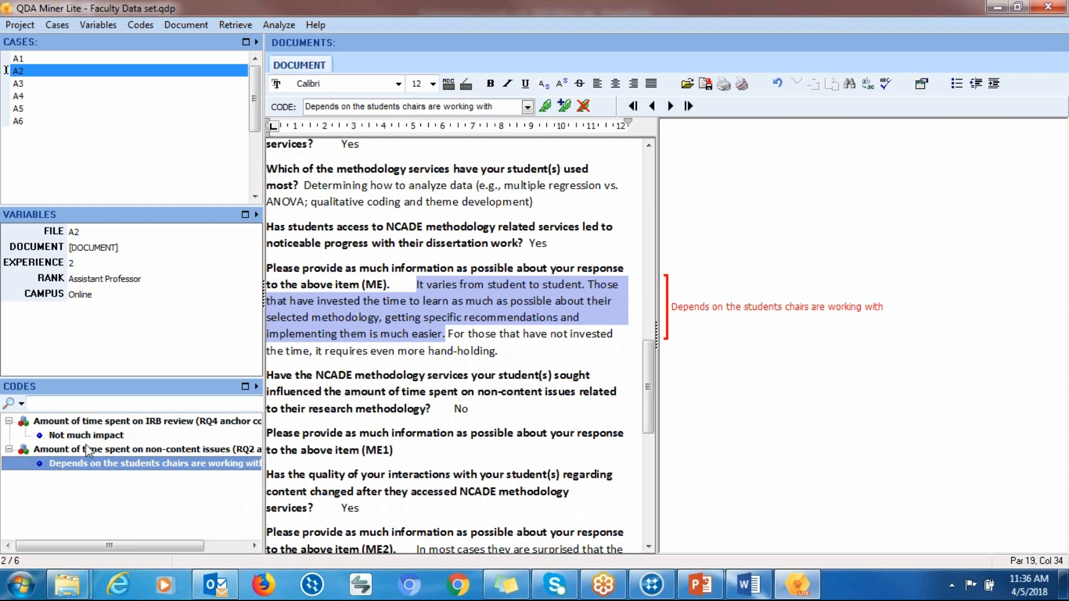
left_click(127, 436)
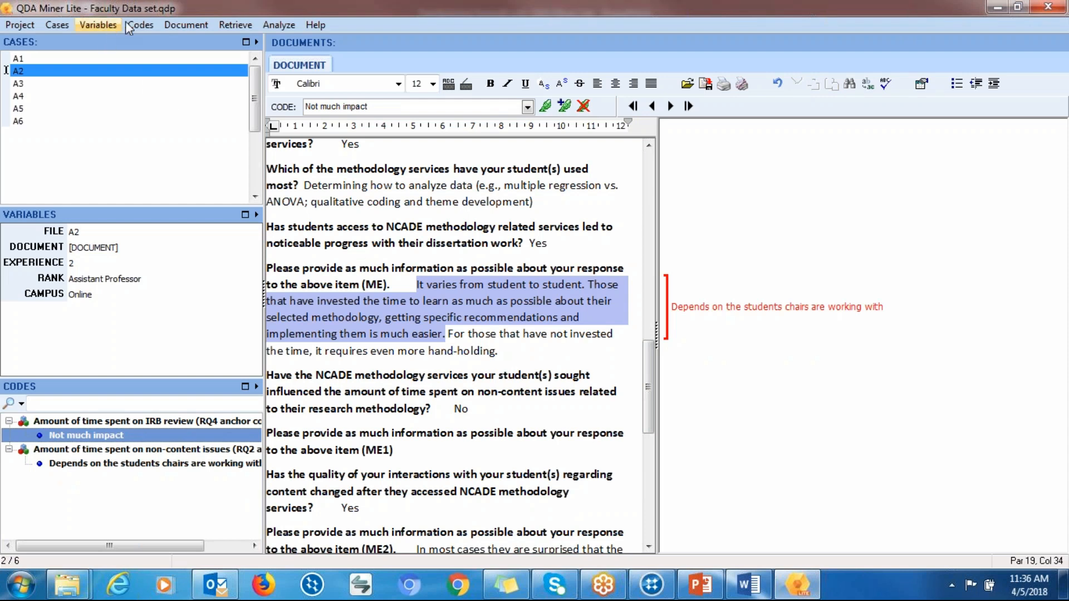
left_click(55, 26)
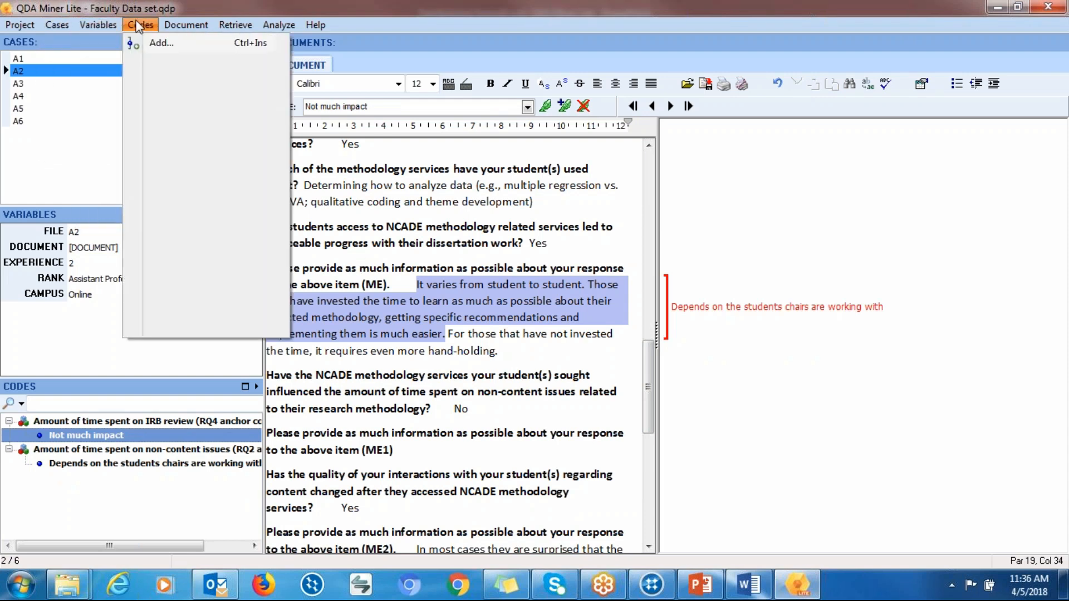
mouse_move(140, 25)
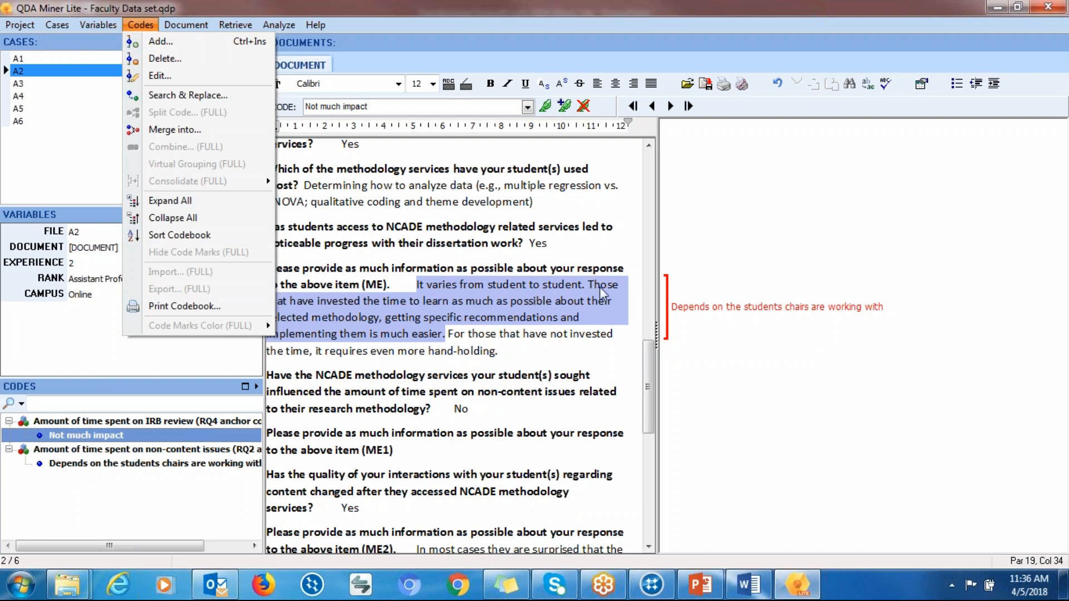
left_click(492, 344)
left_click(486, 334)
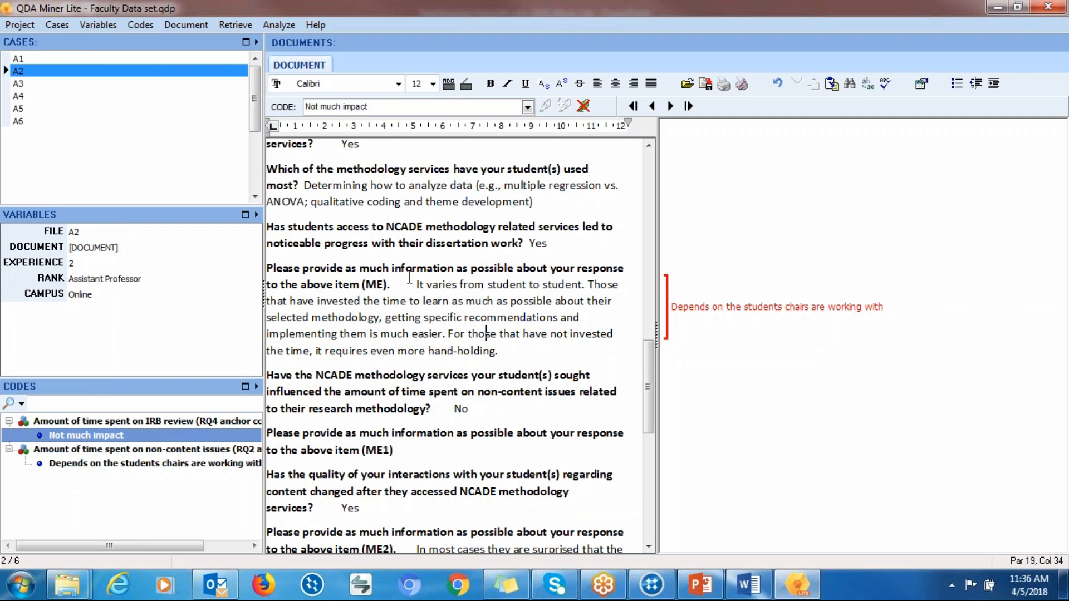
Assign the "Not much impact" code to the passage from "specific recommendations" to "hand-holding." and check the category of the neighbouring code mark.
left_click(90, 438)
left_click_drag(423, 317, 554, 351)
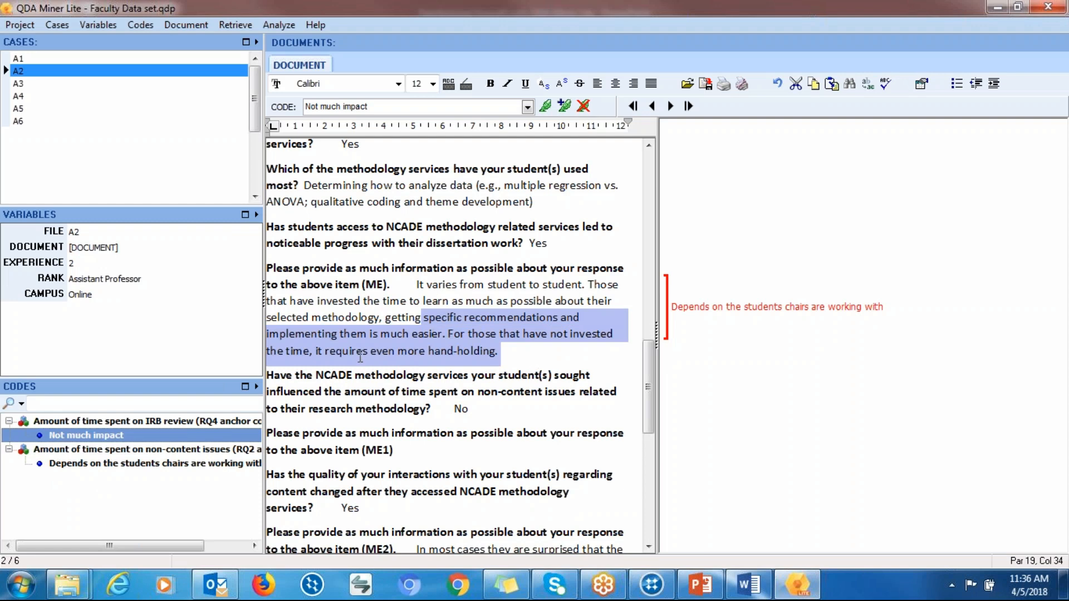
double_click(167, 435)
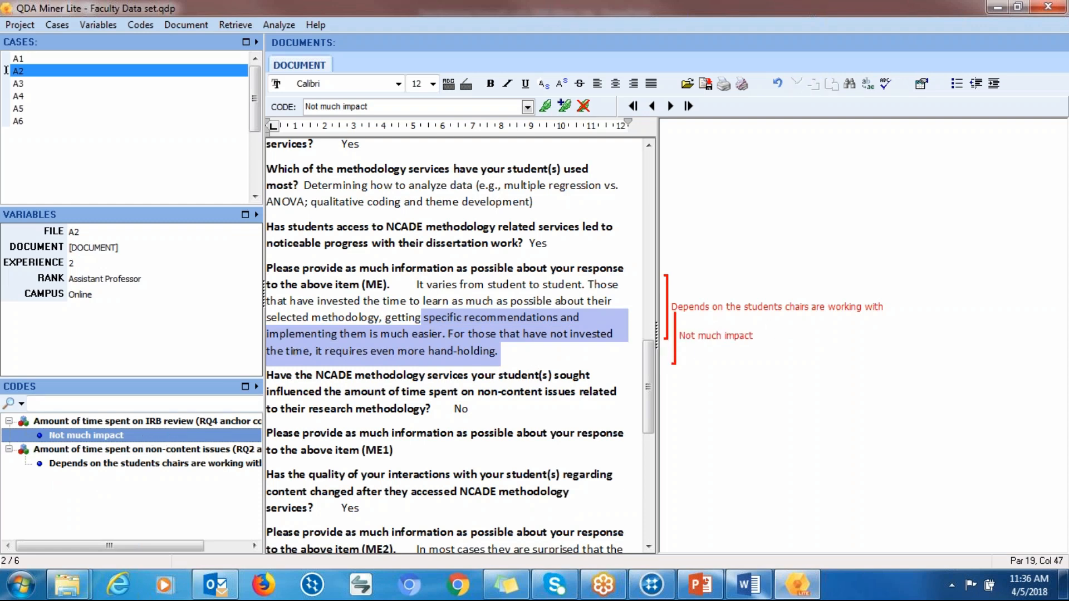
mouse_move(700, 316)
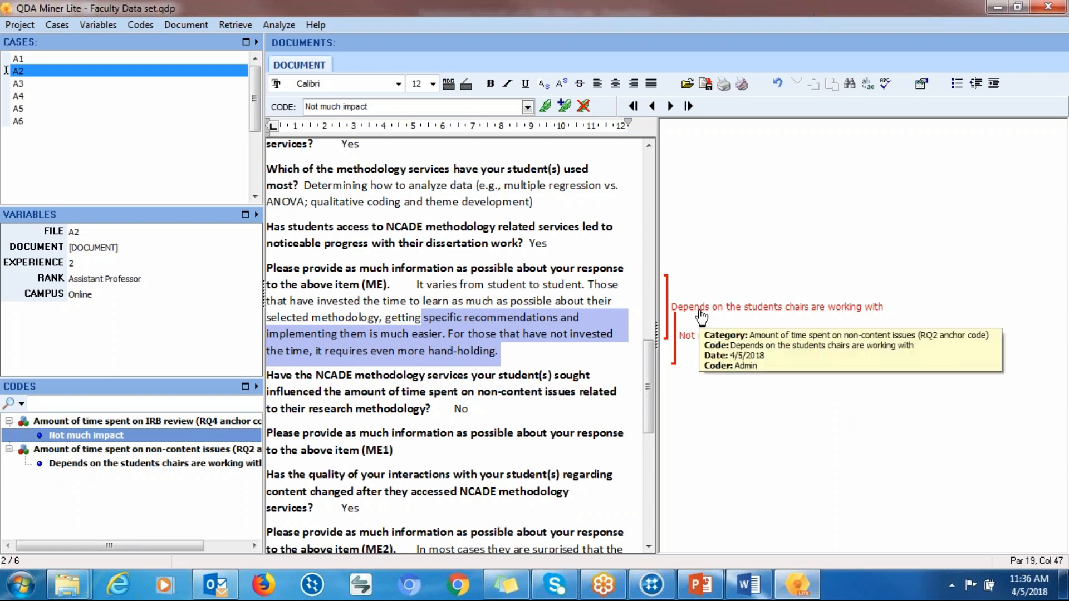
left_click(369, 317)
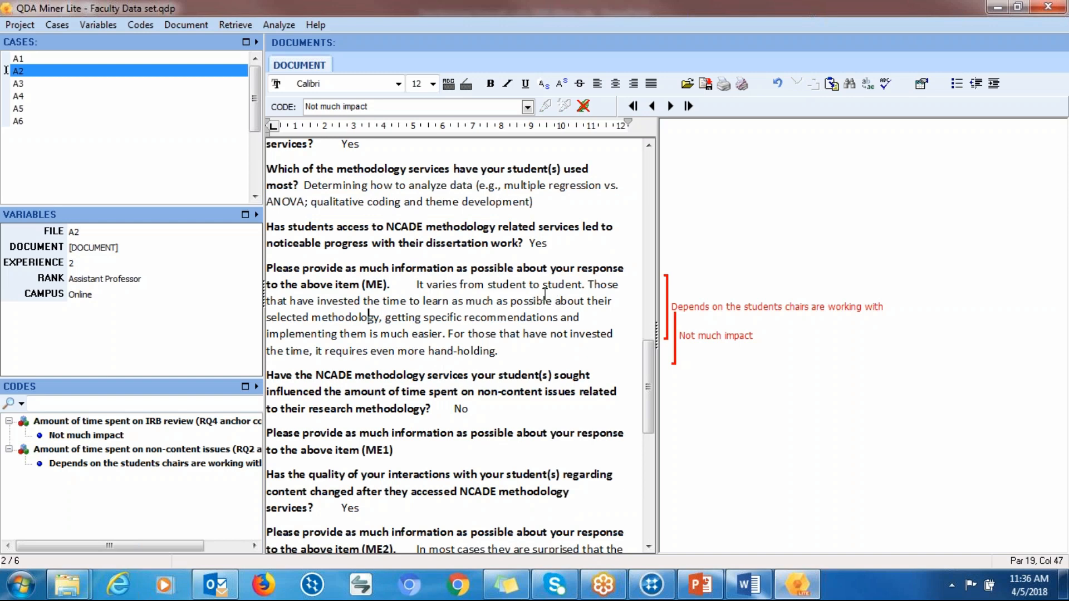
left_click_drag(416, 285, 494, 340)
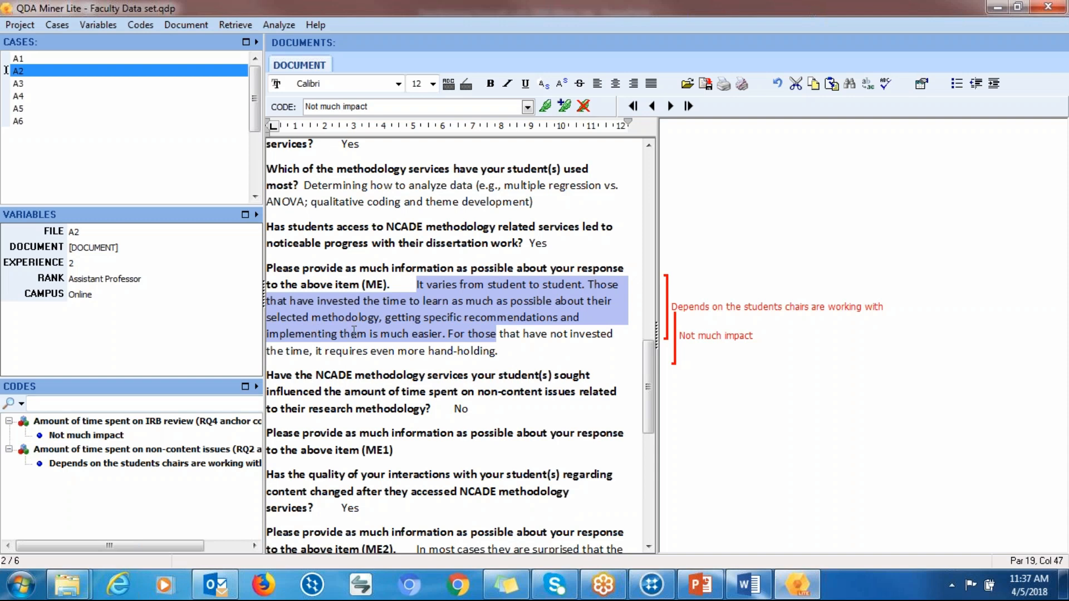
left_click(131, 505)
right_click(130, 505)
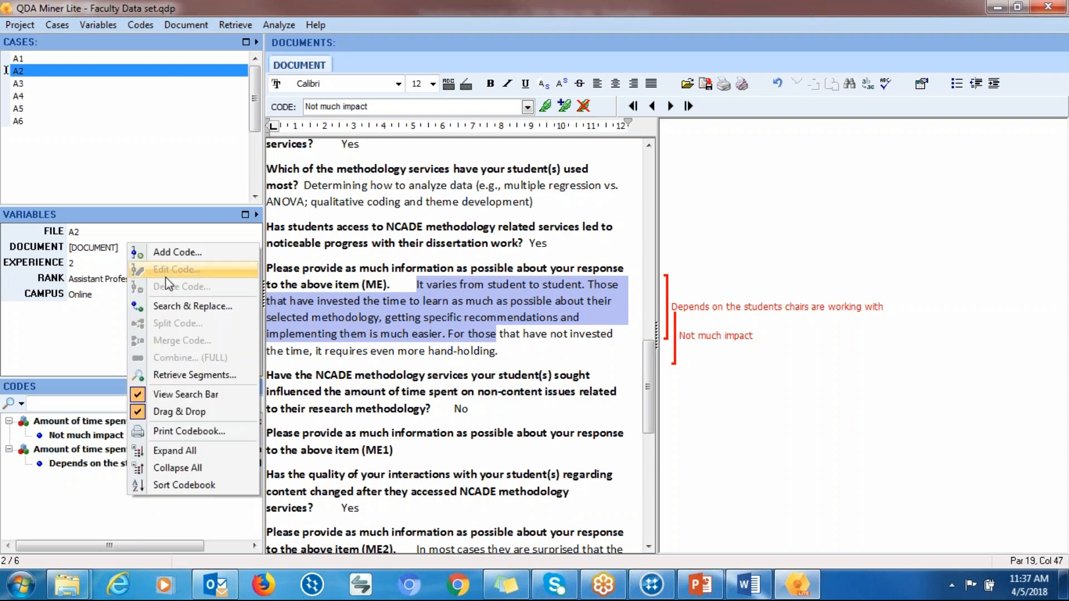
left_click(169, 261)
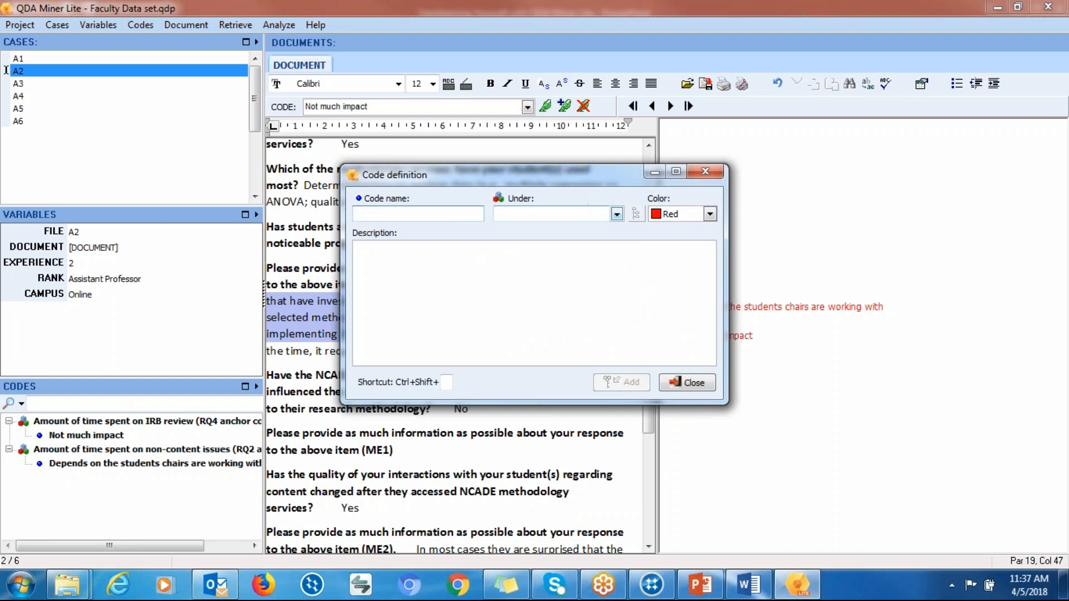
left_click(616, 214)
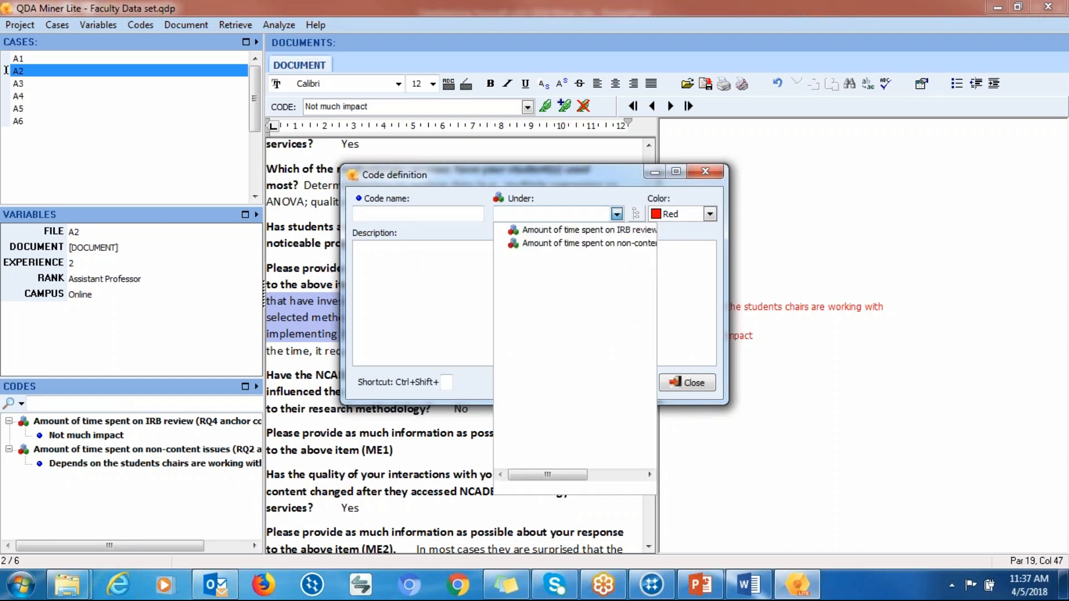
left_click(679, 294)
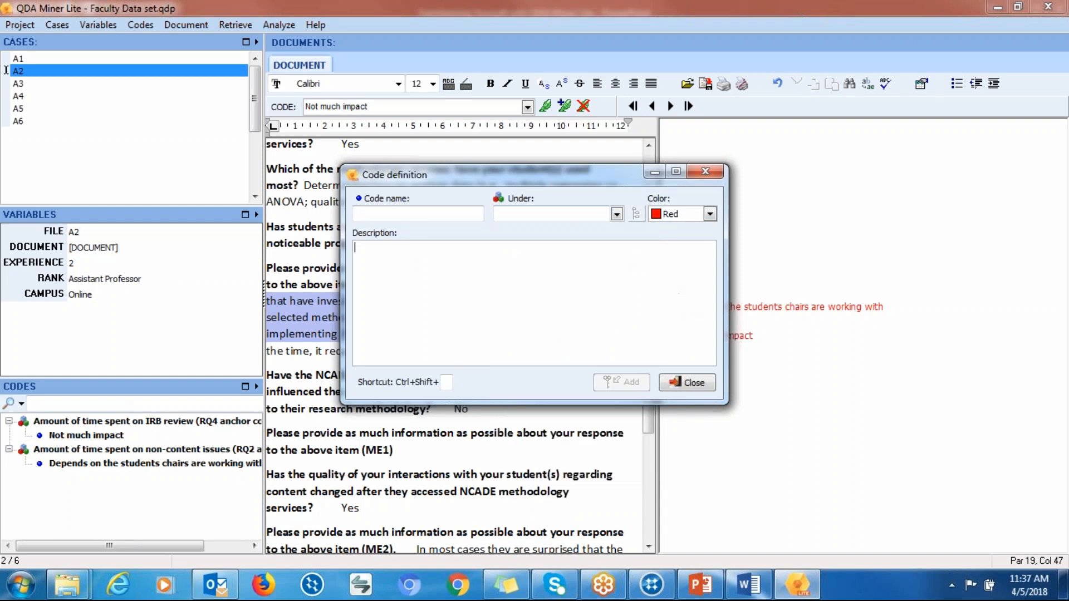
left_click(705, 173)
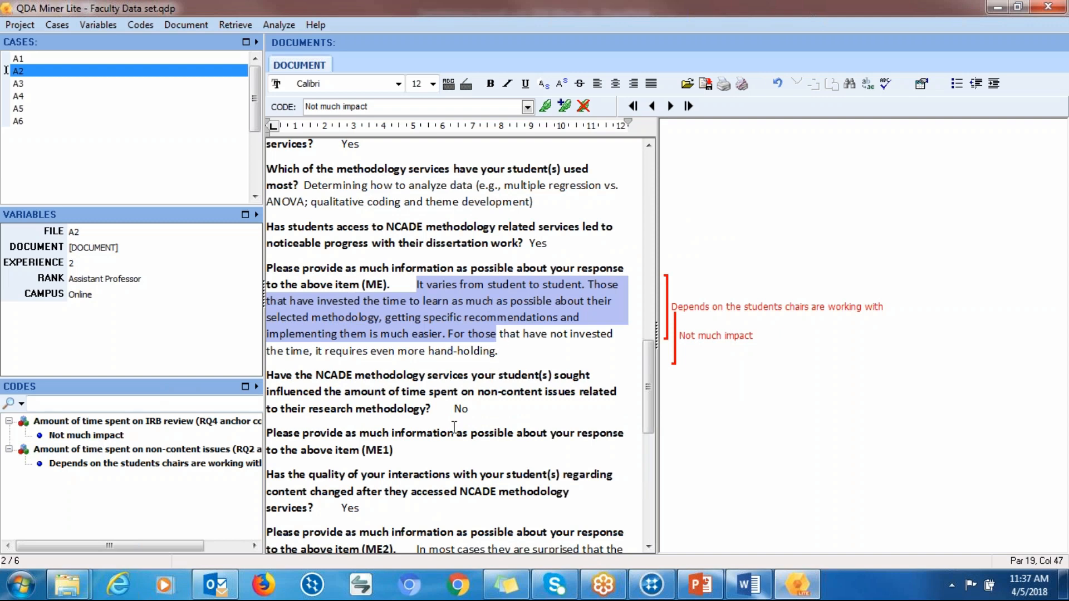
Code "it requires even more hand-holding." as "Depends on the students chairs are working with" and the most-used methodology services answer as "Not much impact".
left_click_drag(315, 351, 516, 349)
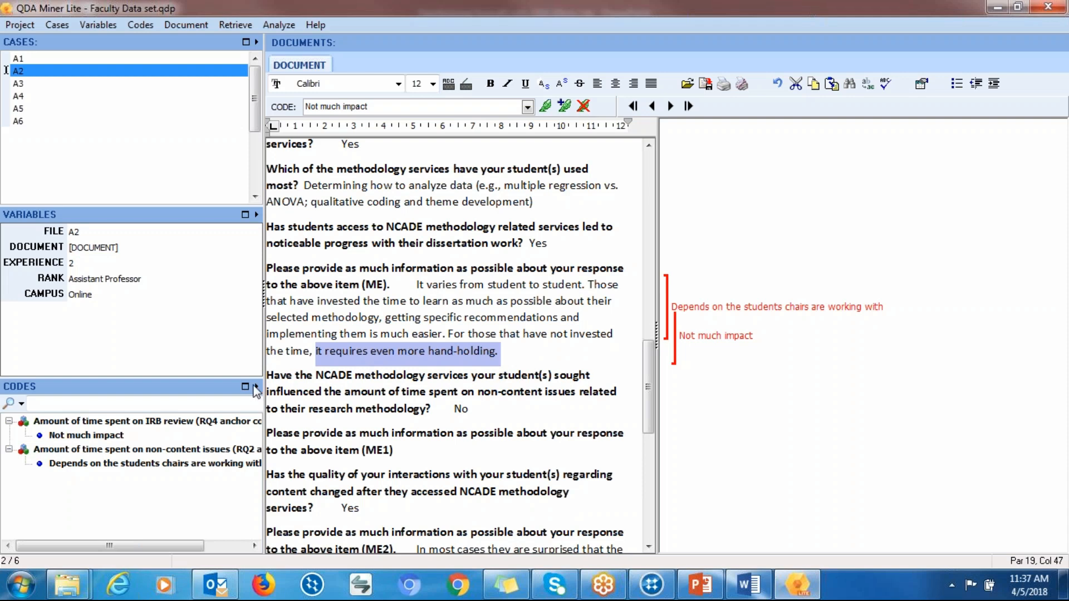
double_click(125, 467)
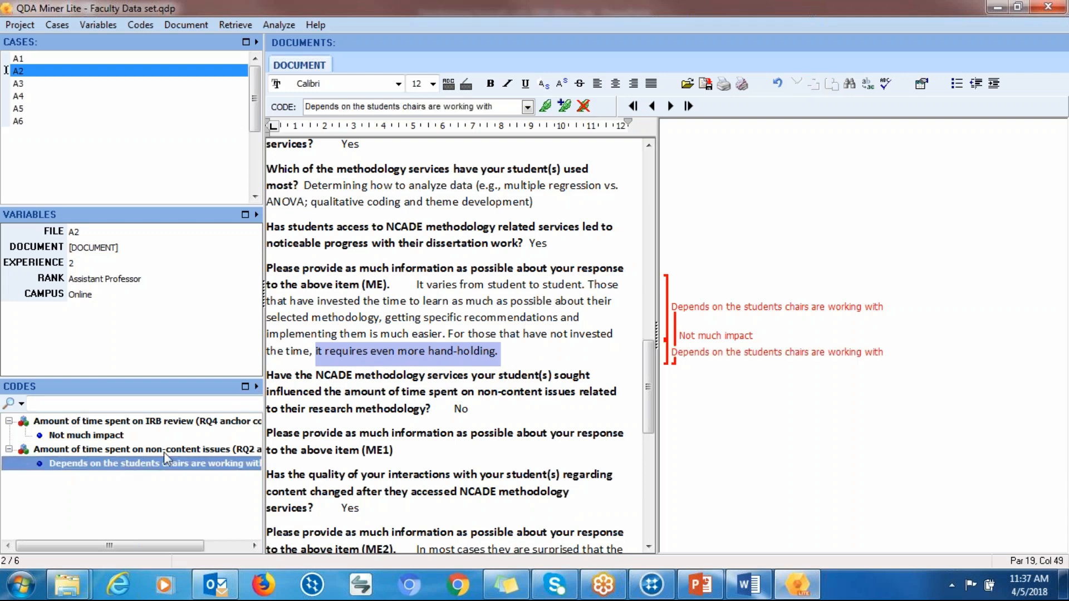
left_click_drag(304, 186, 533, 201)
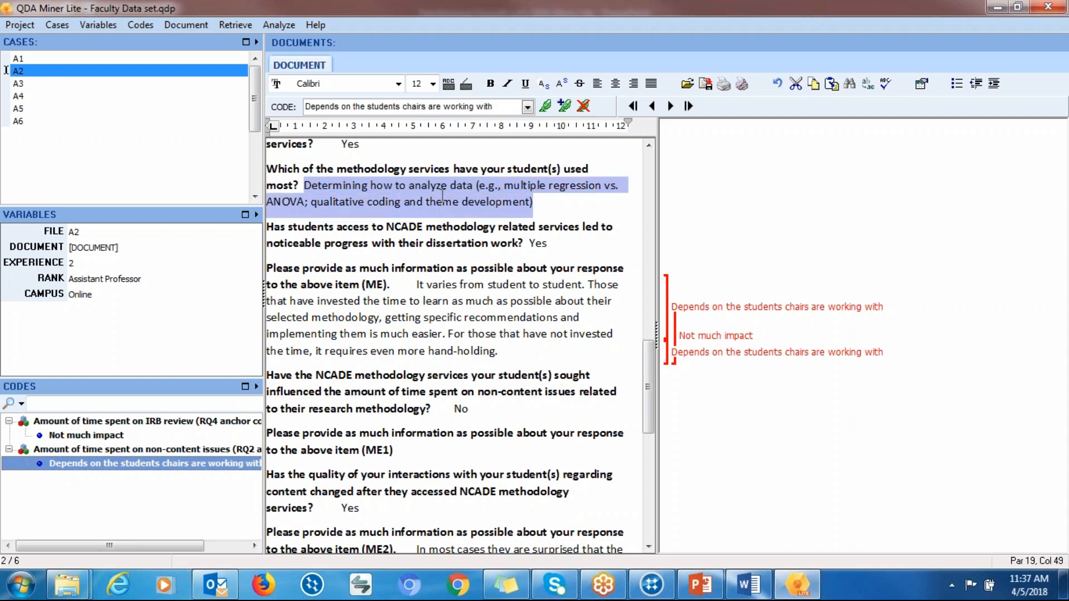
double_click(120, 438)
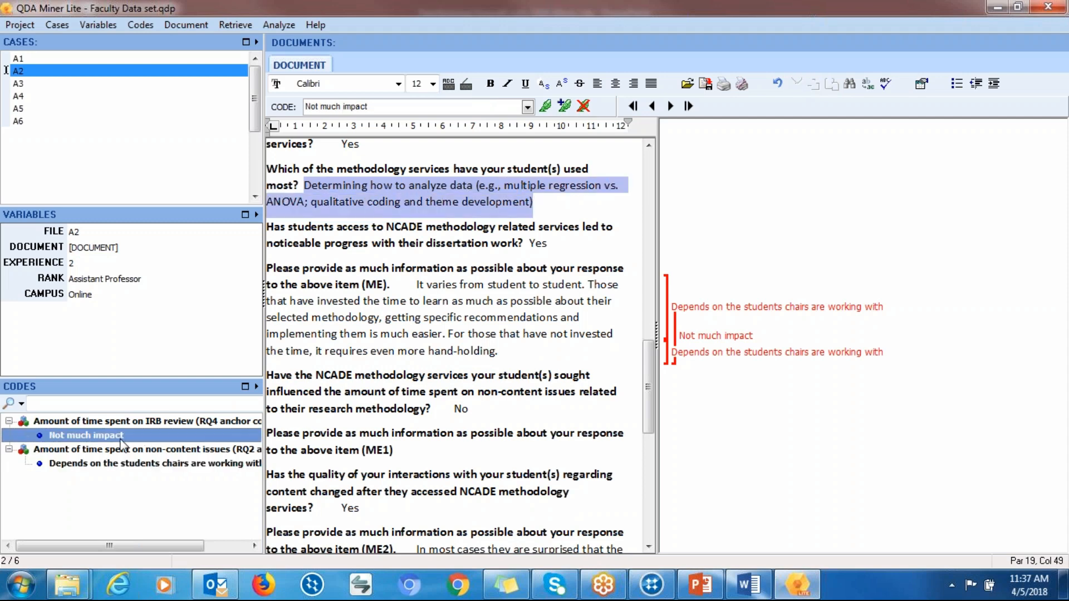
left_click(505, 268)
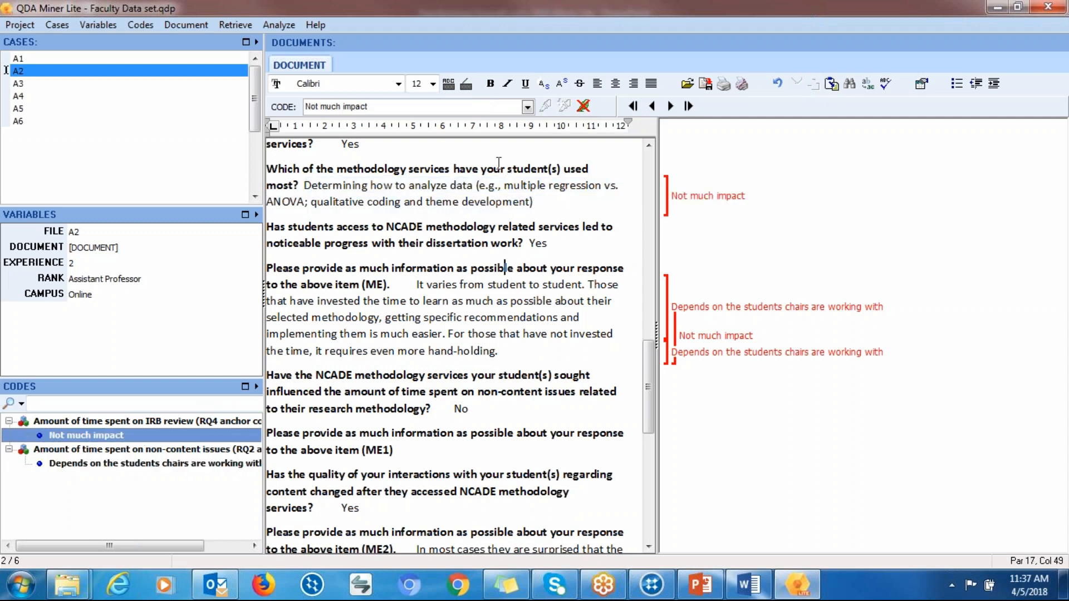
Reopen the recent project QDA Miner Lite Demostration 4.qdp, saving the changes to Faculty Data set.qdp, and look through its codebook.
left_click(19, 25)
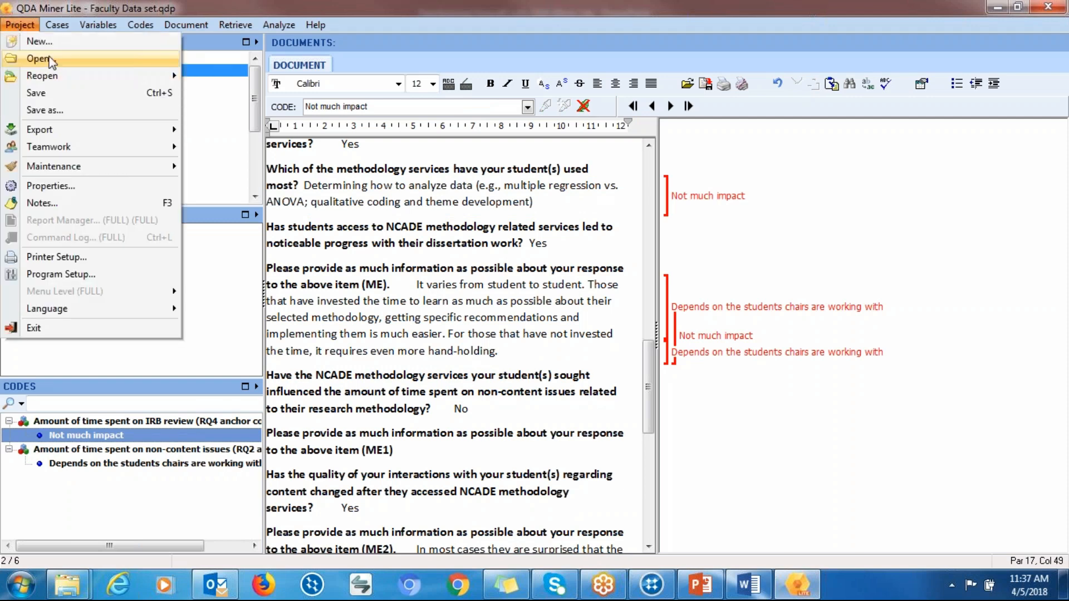
mouse_move(64, 84)
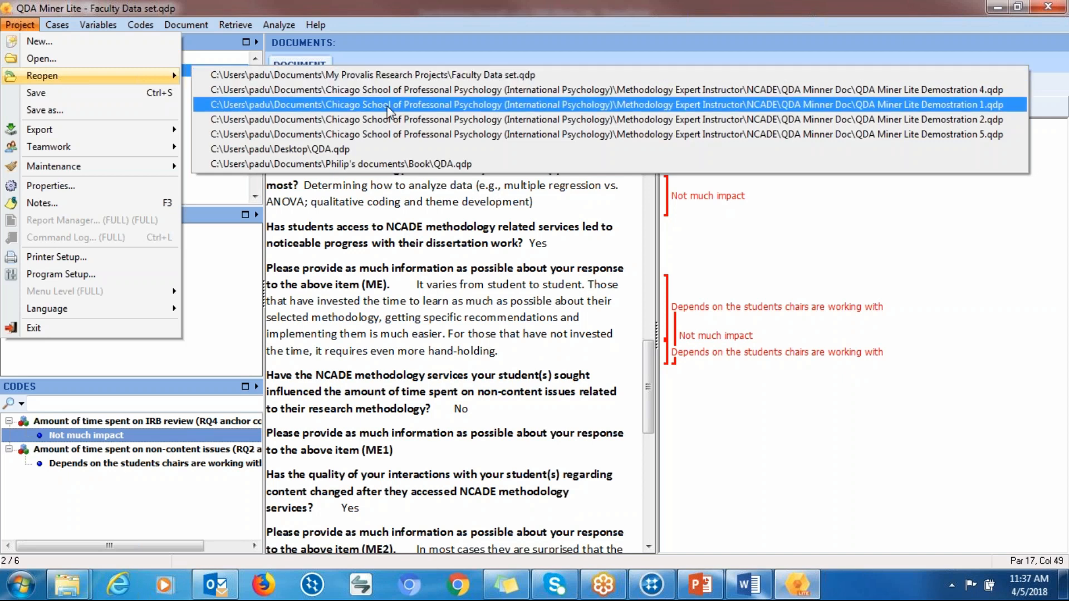
left_click(579, 92)
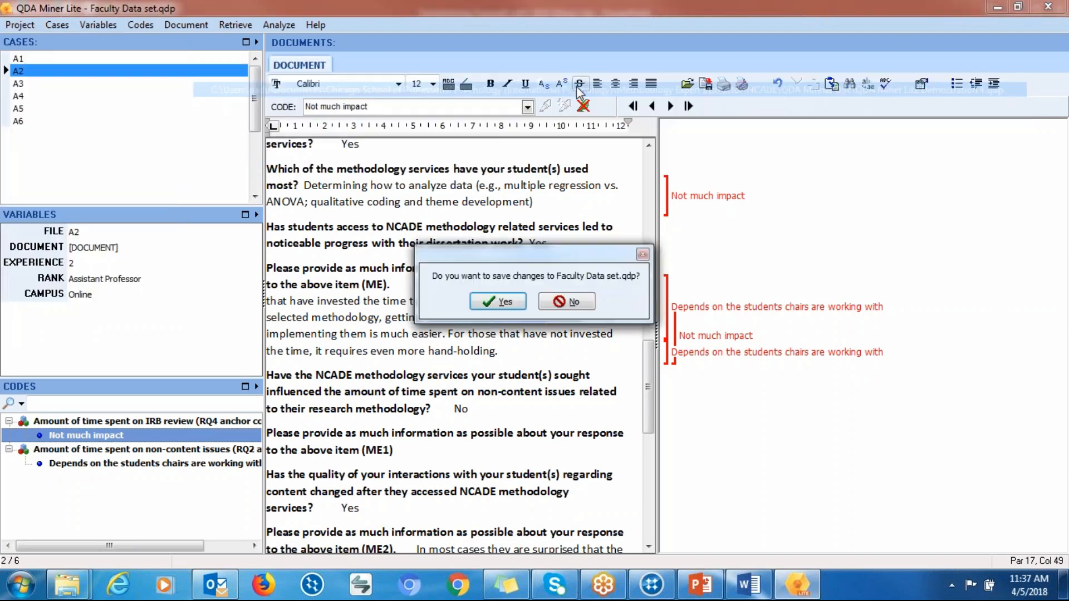
left_click(511, 305)
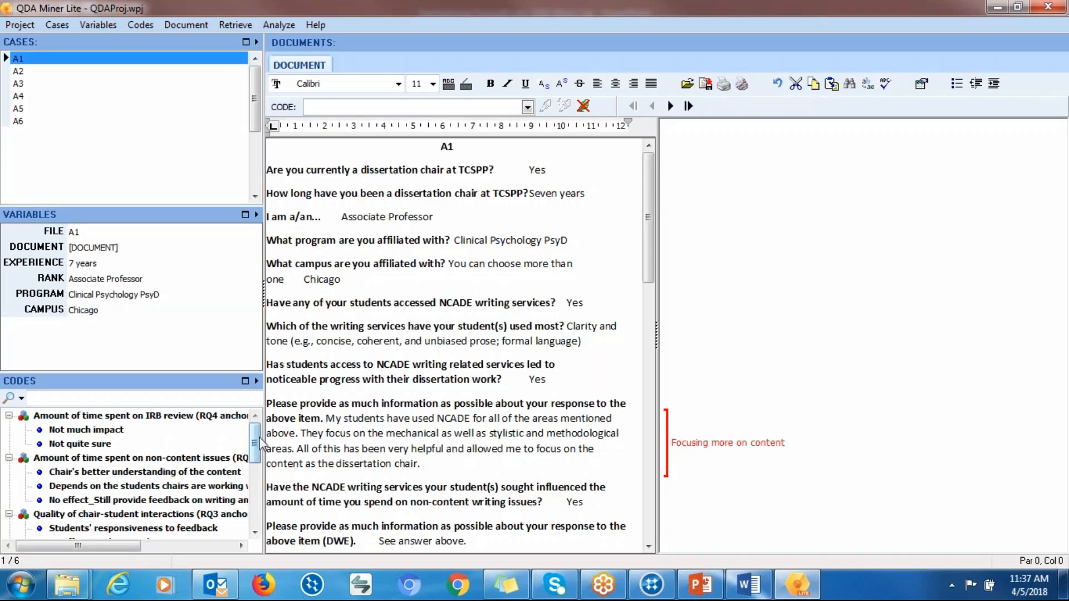
scroll(255, 445, "down", 1)
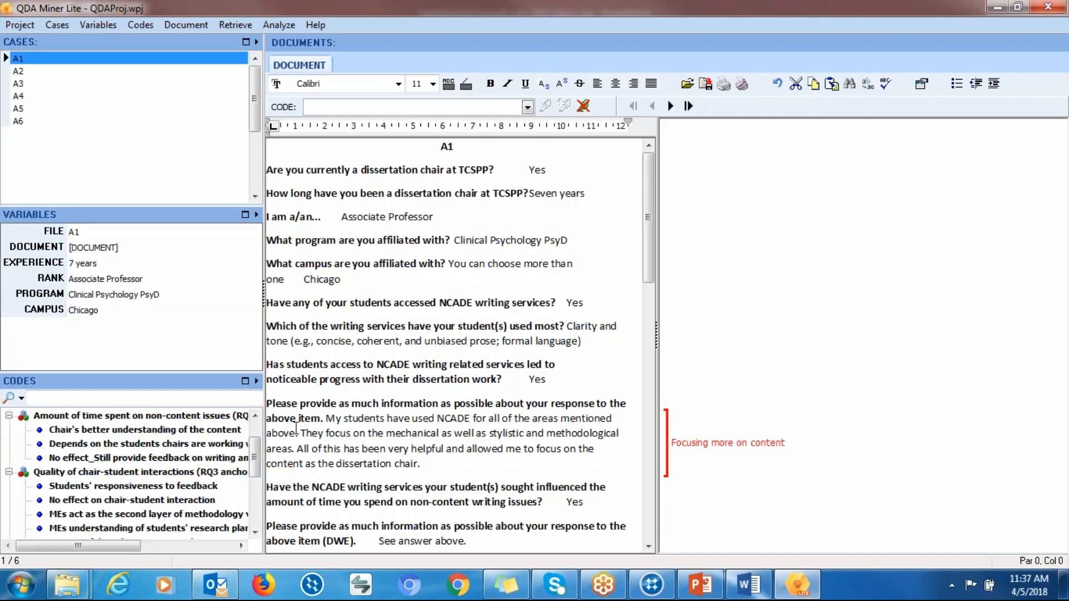
Open case A2, move on to case A3, and review the coded passages in the A3 document.
left_click(26, 72)
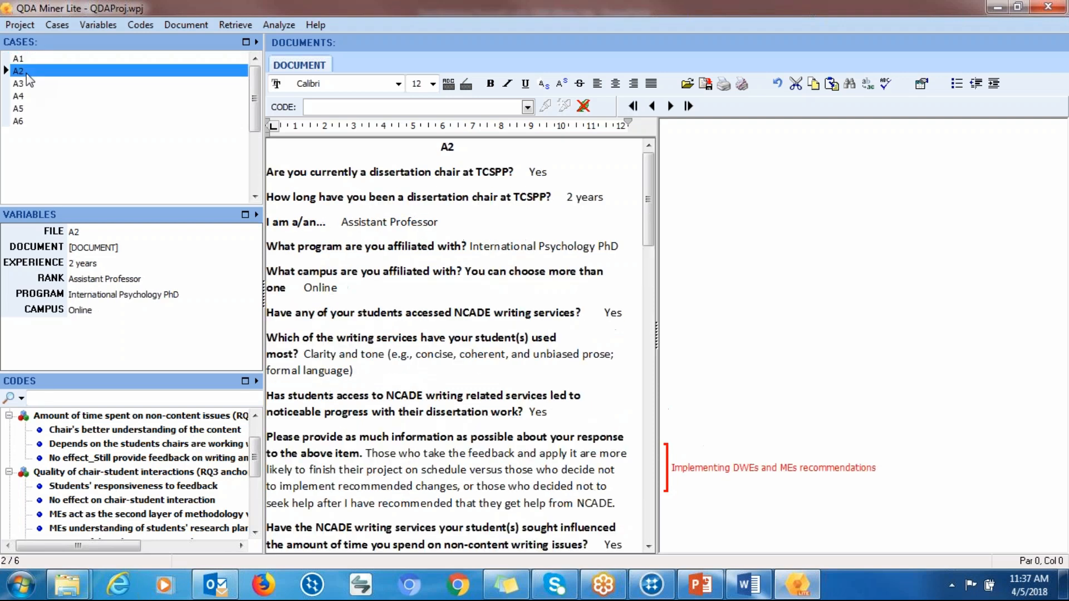
left_click(27, 83)
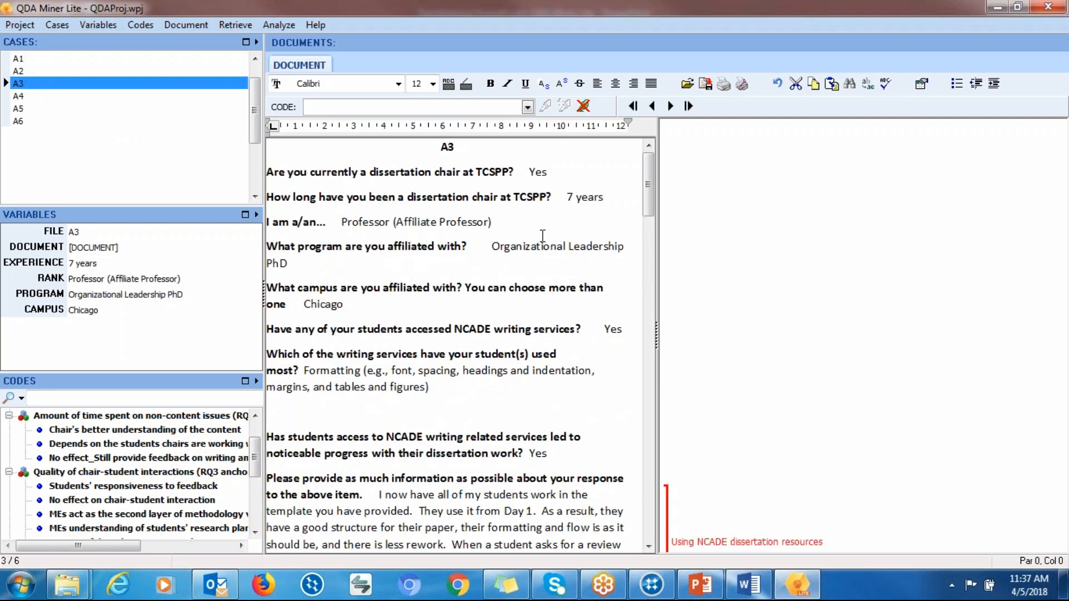
left_click_drag(647, 214, 650, 338)
Look through the codebook's categories and their codes, including those under "Students' progress impact (RQ1 anchor code)".
left_click(254, 532)
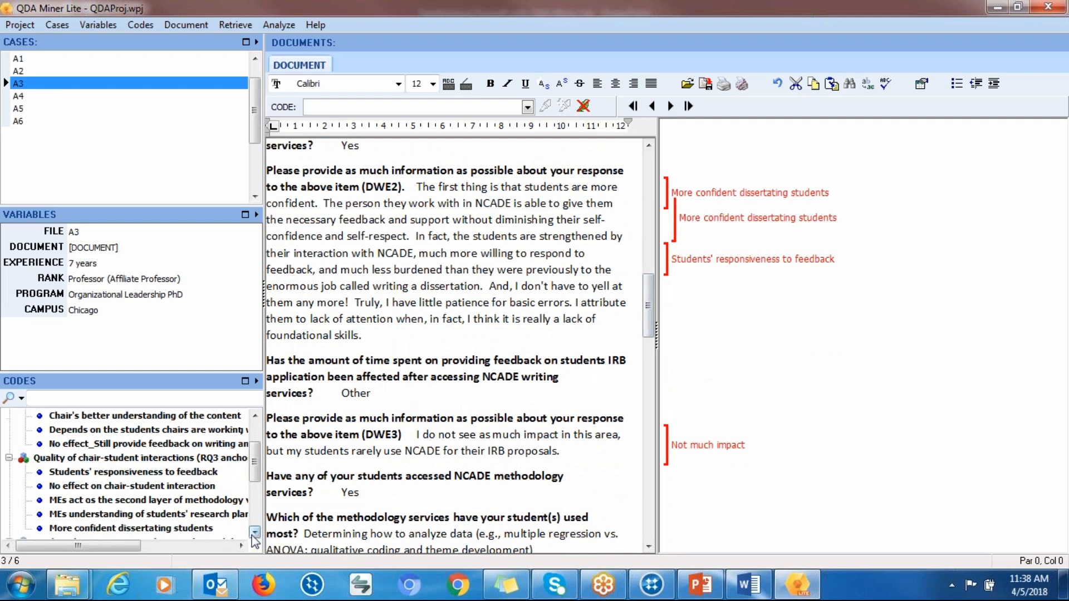
left_click(253, 535)
left_click(253, 535)
left_click(254, 535)
left_click(253, 534)
left_click(253, 534)
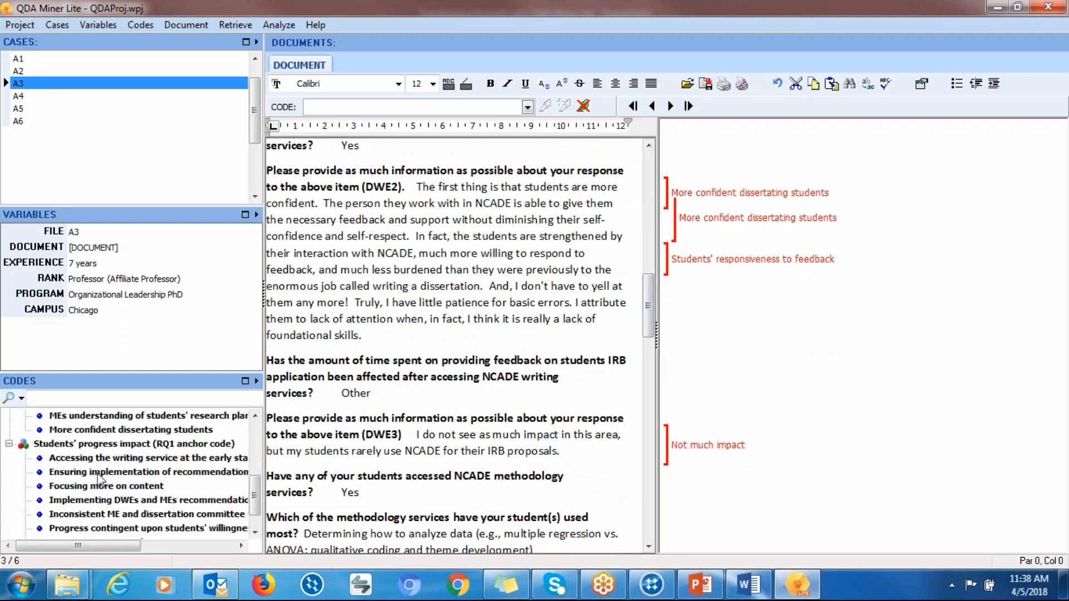
left_click(51, 444)
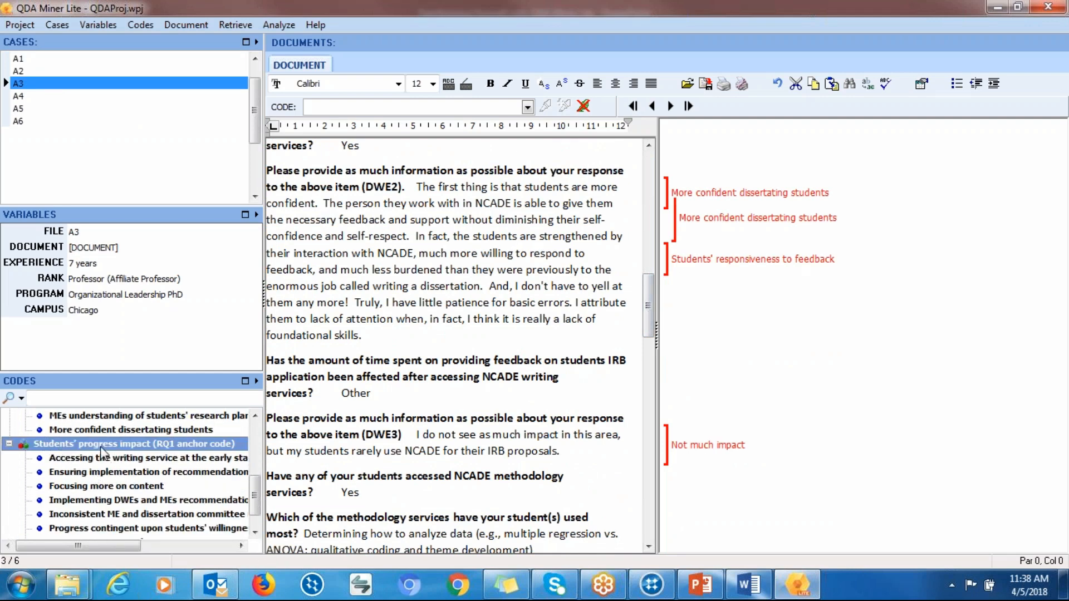
left_click(126, 461)
left_click(124, 486)
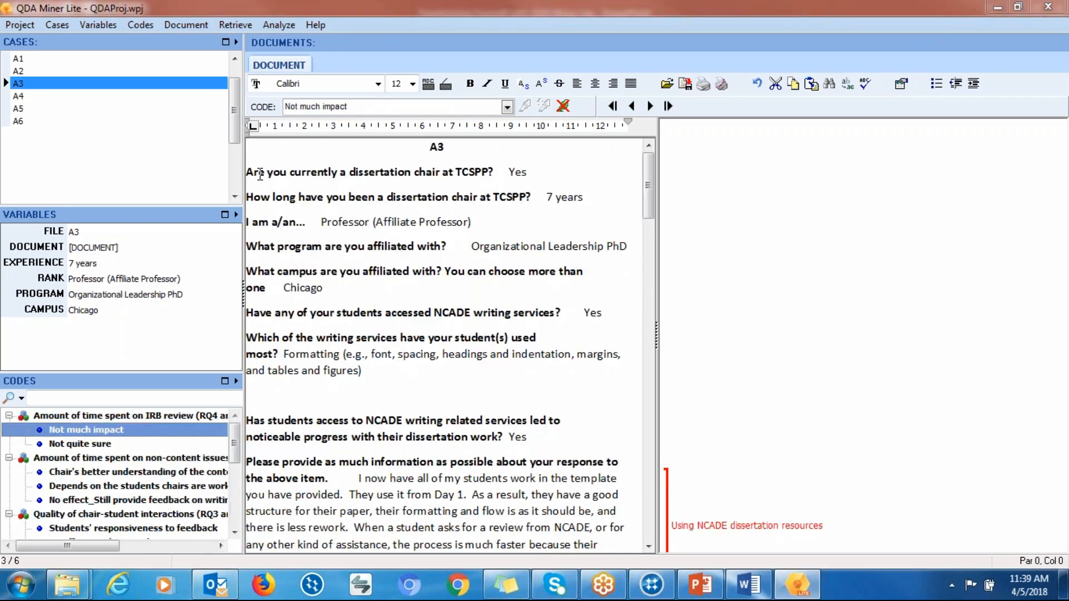
scroll(117, 456, "down", 5)
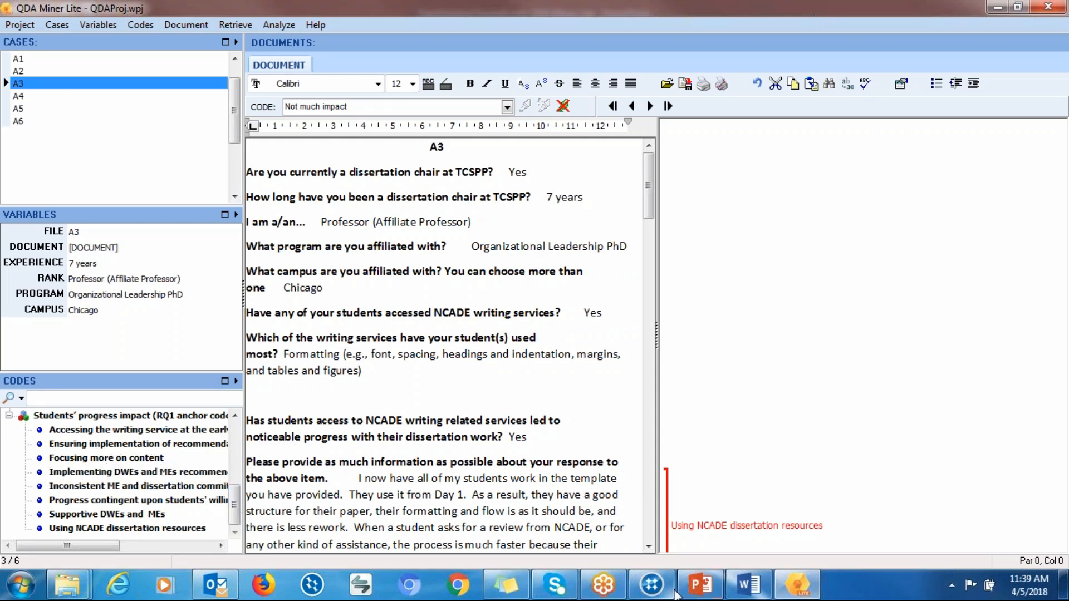
mouse_move(700, 585)
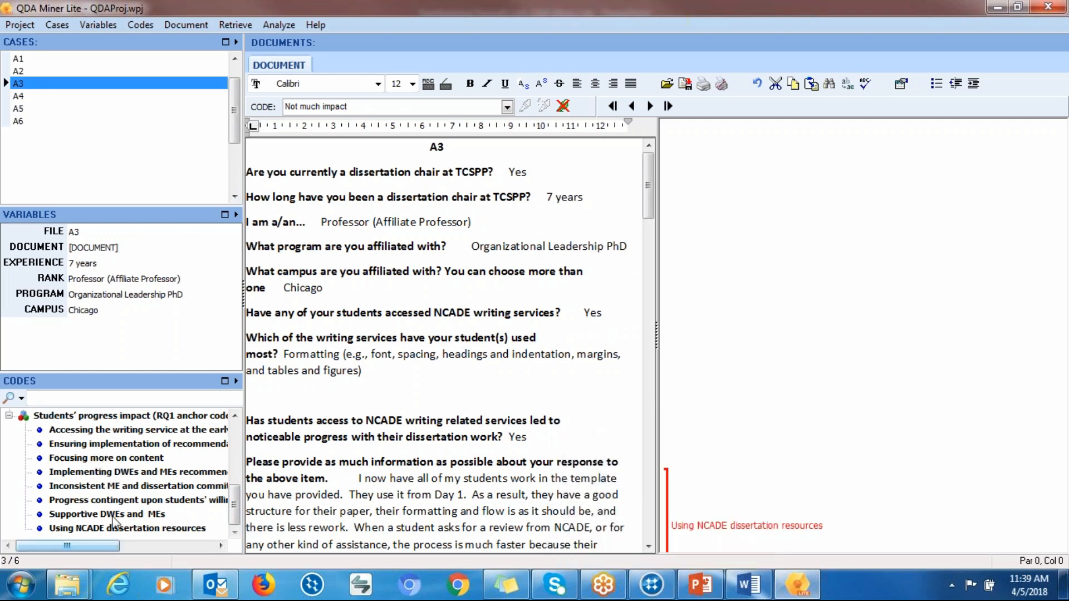
scroll(241, 453, "up", 5)
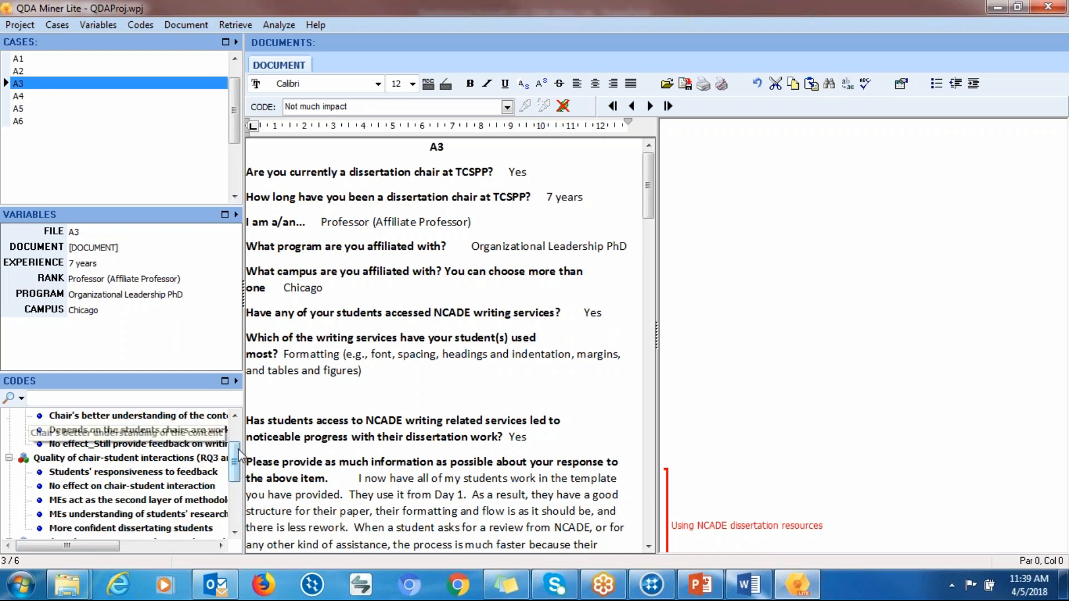
scroll(241, 448, "up", 1)
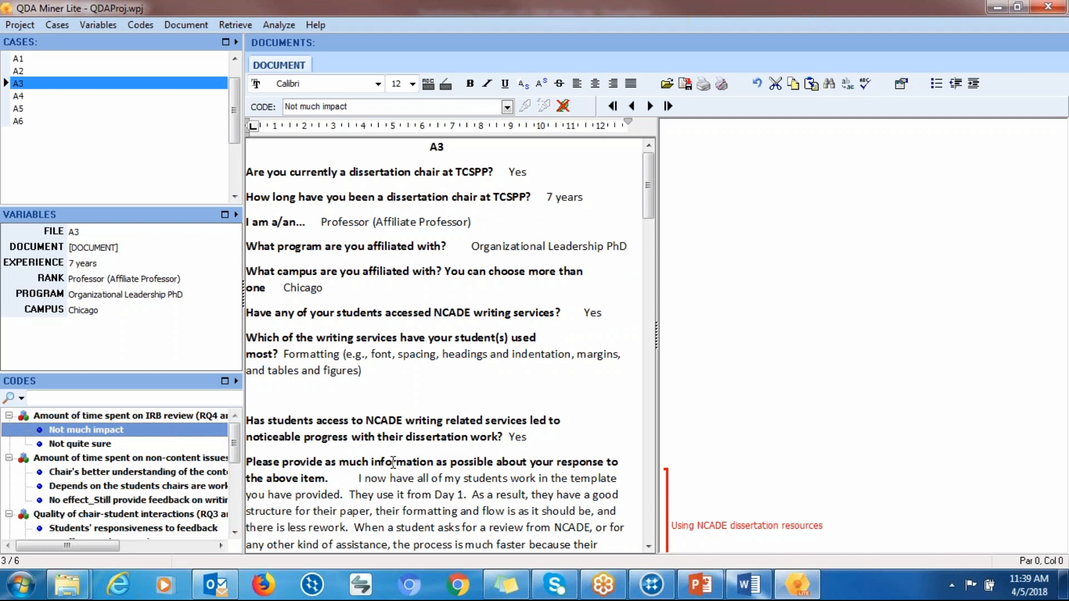
Switch to the PowerPoint presentation and go to slide 16, "Coding Data (Categorizing)".
left_click(694, 592)
key("Down")
key("Down")
key("Down")
key("Down")
key("Down")
key("Down")
key("Down")
key("Down")
key("Down")
key("Down")
key("Down")
key("Down")
key("Up")
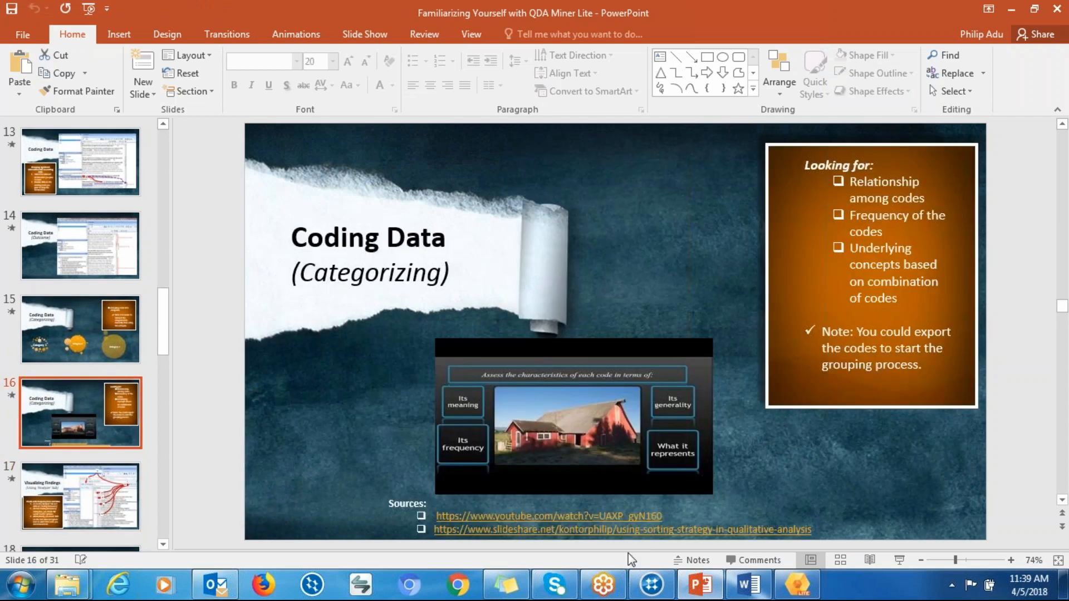
Present the "Coding Data (Categorizing)" slide full screen with the presenter view and slide show displays swapped, and end the show.
left_click(897, 561)
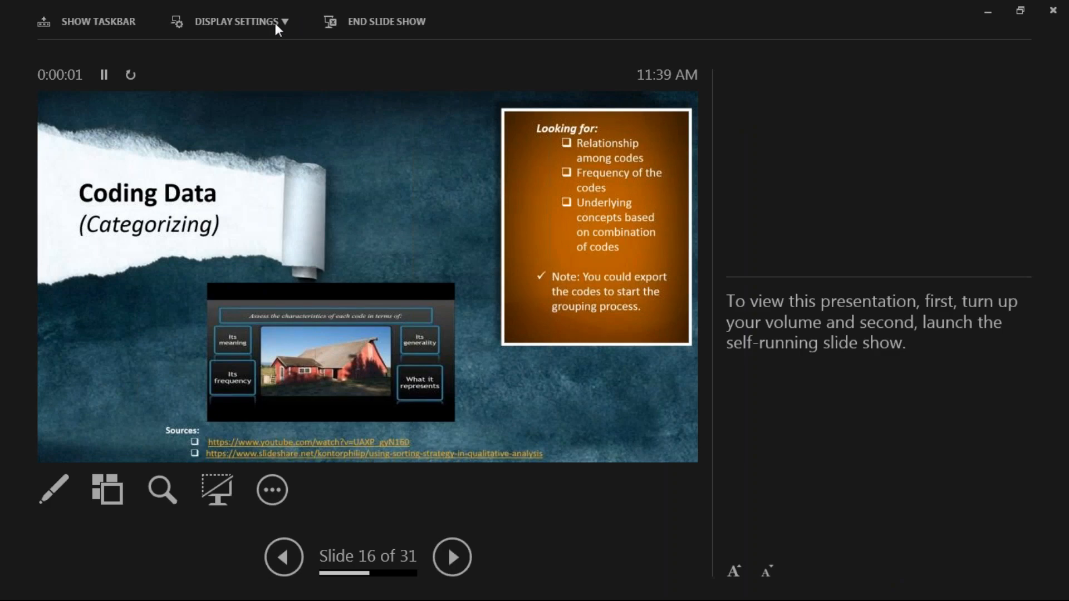
left_click(284, 22)
left_click(292, 45)
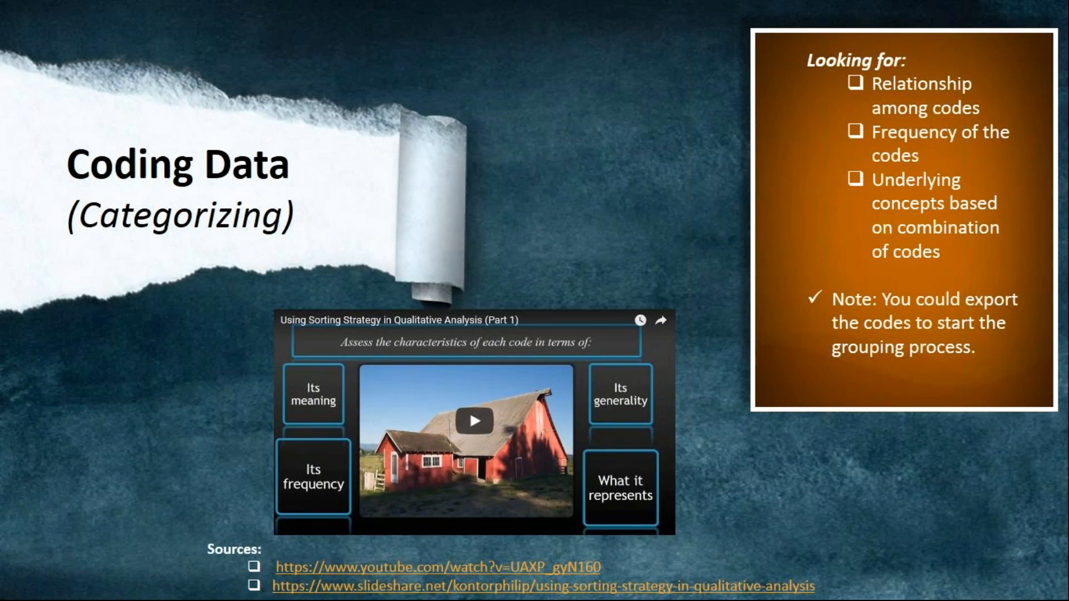
key("Escape")
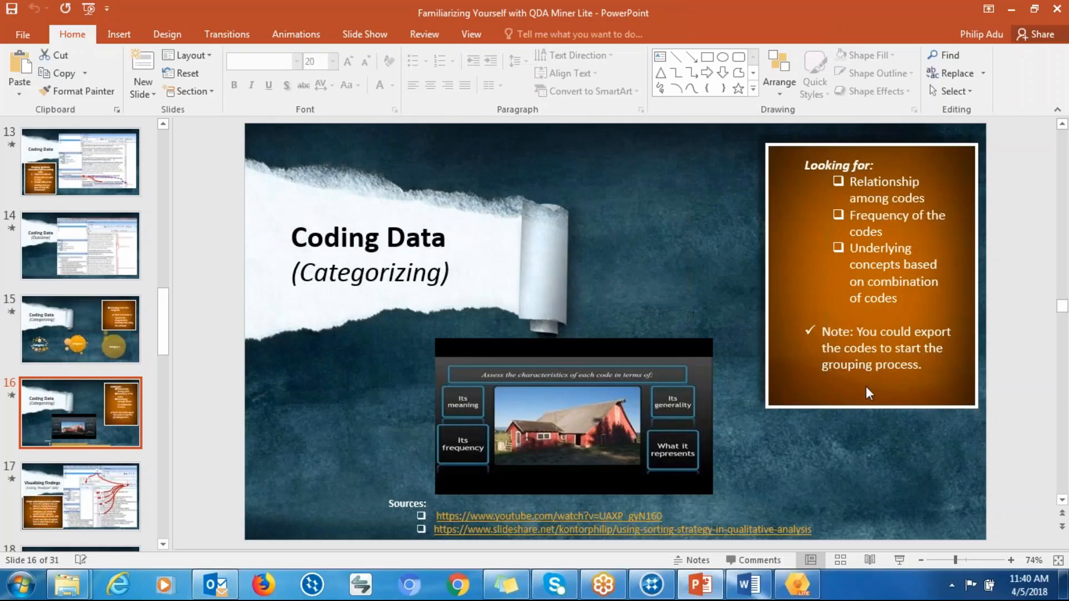
Switch back to QDA Miner Lite and look over the progress impact codes and case A3's coded passages.
key("alt+Tab")
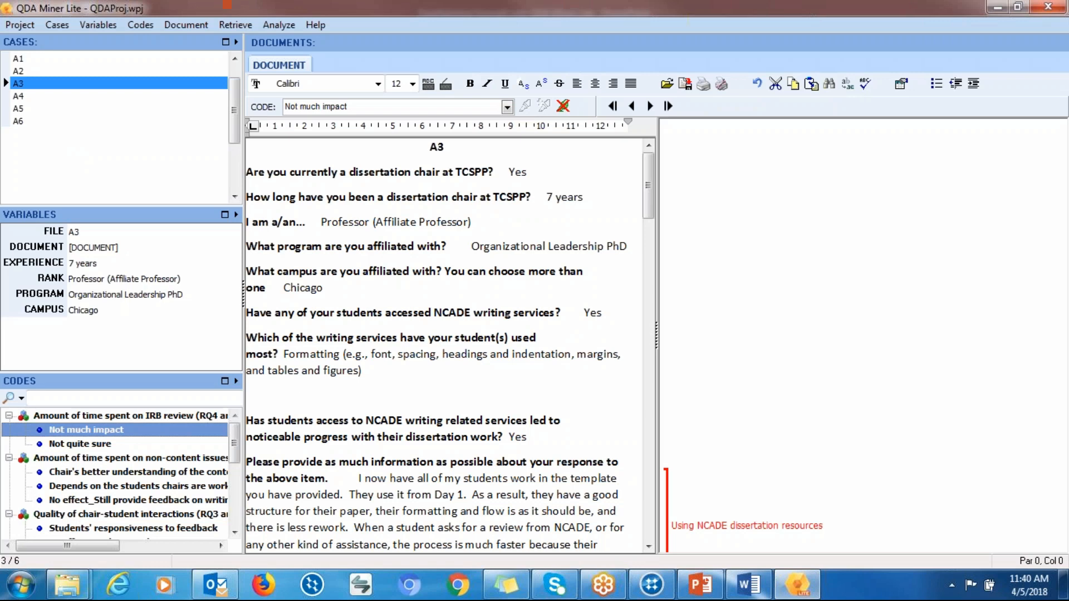
left_click(236, 501)
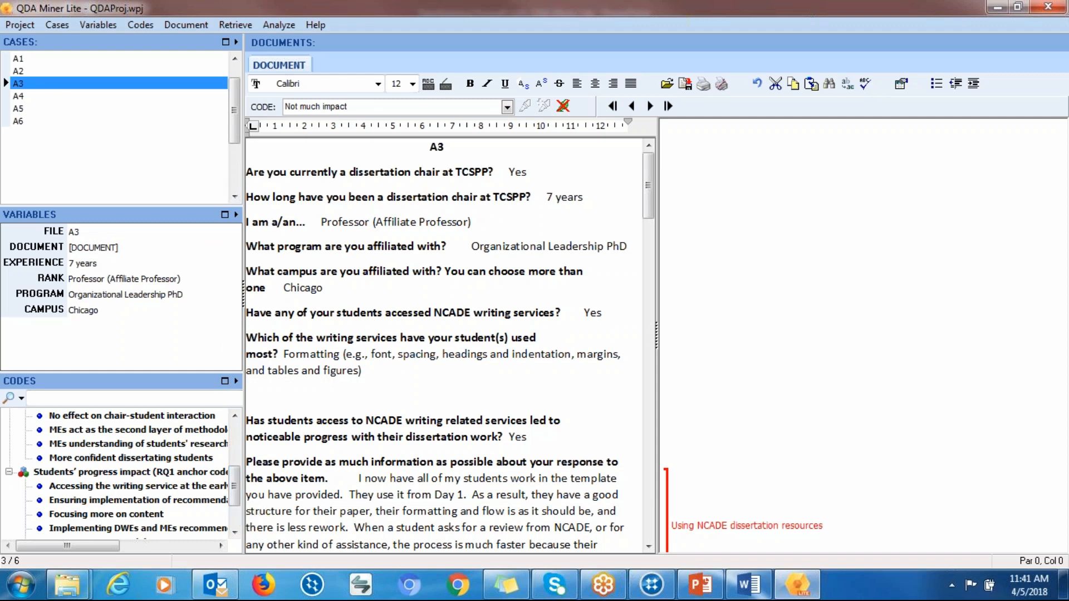
left_click_drag(649, 199, 651, 268)
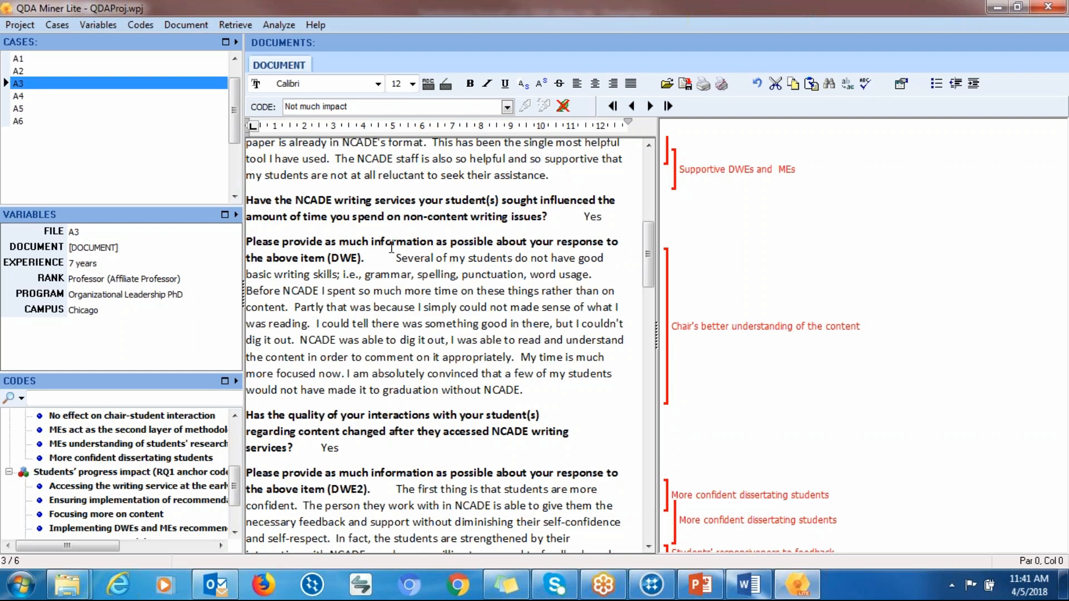
Dim the coded text in case A3 and select the uncoded passage from "and much less burdened" to "foundational skills.".
left_click(183, 24)
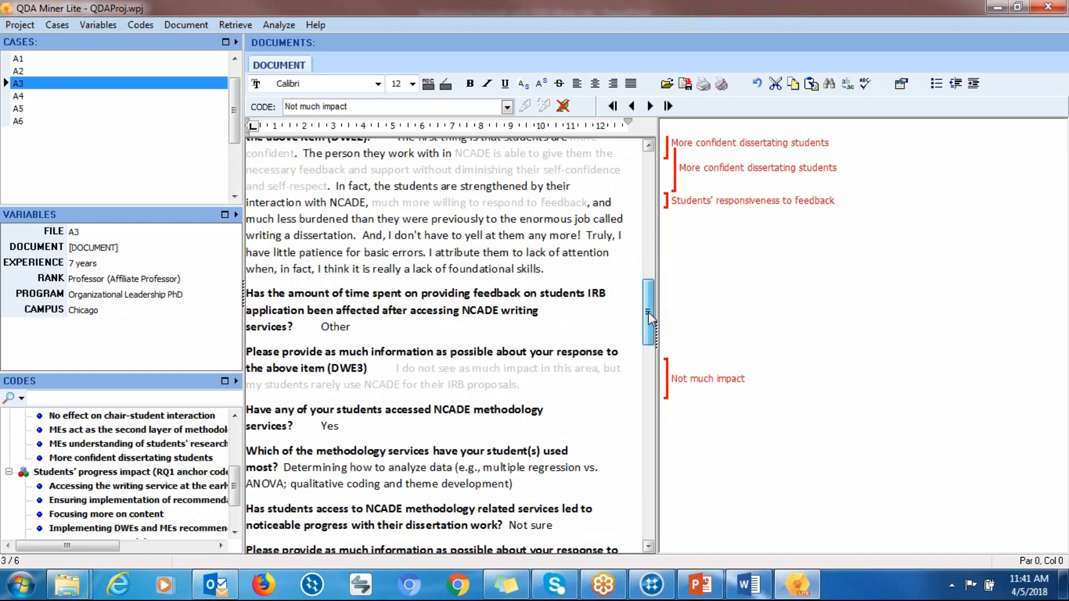
mouse_move(649, 311)
left_mouse_down()
mouse_move(649, 292)
mouse_move(649, 307)
left_mouse_up()
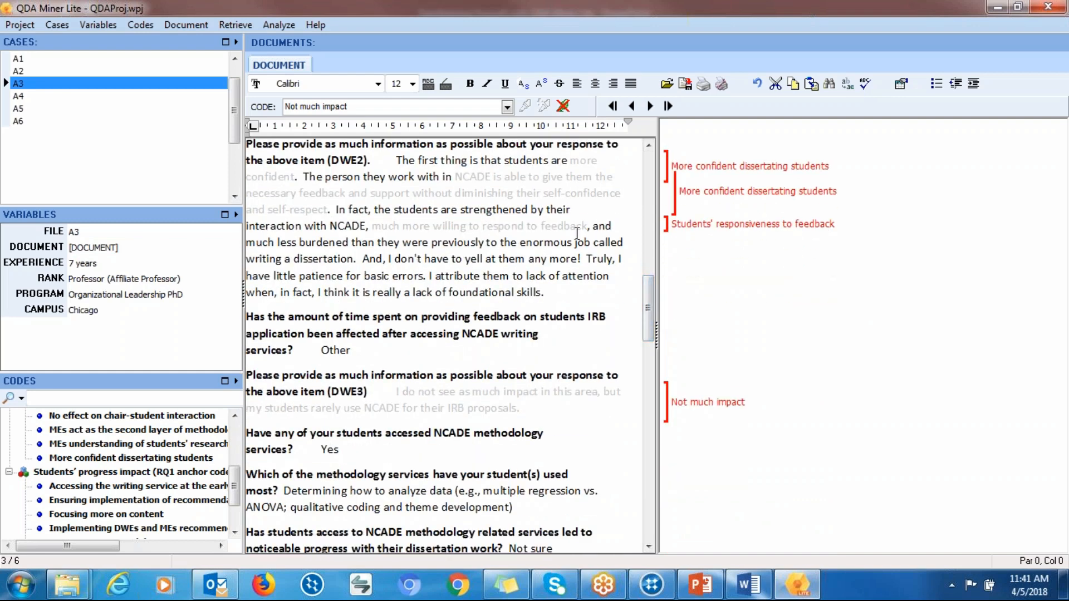
left_click_drag(591, 226, 649, 271)
Hide the coded text in the A3 document and check which passages remain uncoded.
left_click(206, 28)
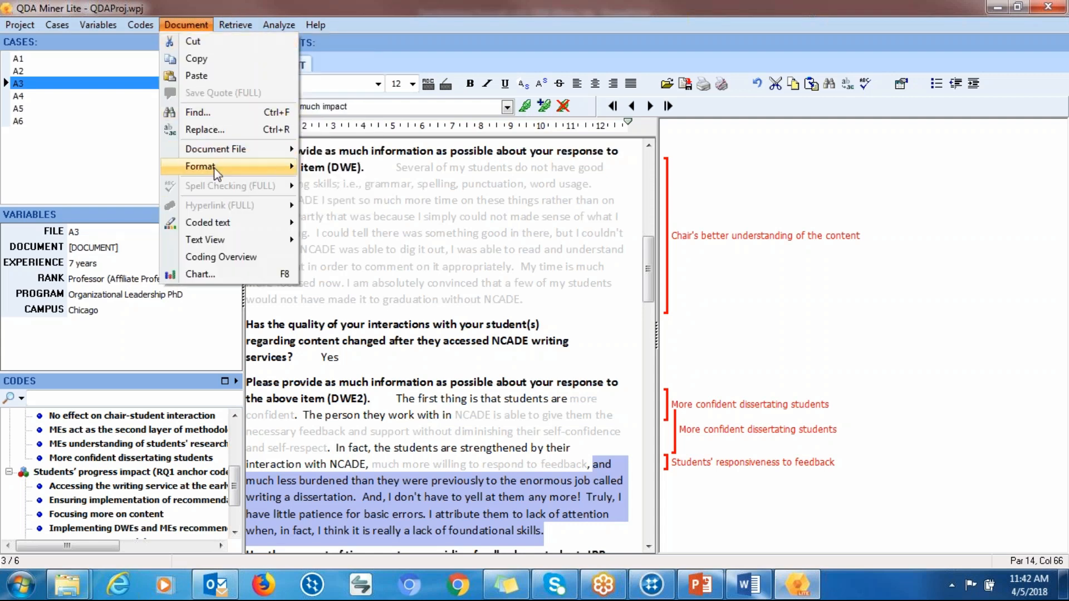
mouse_move(248, 227)
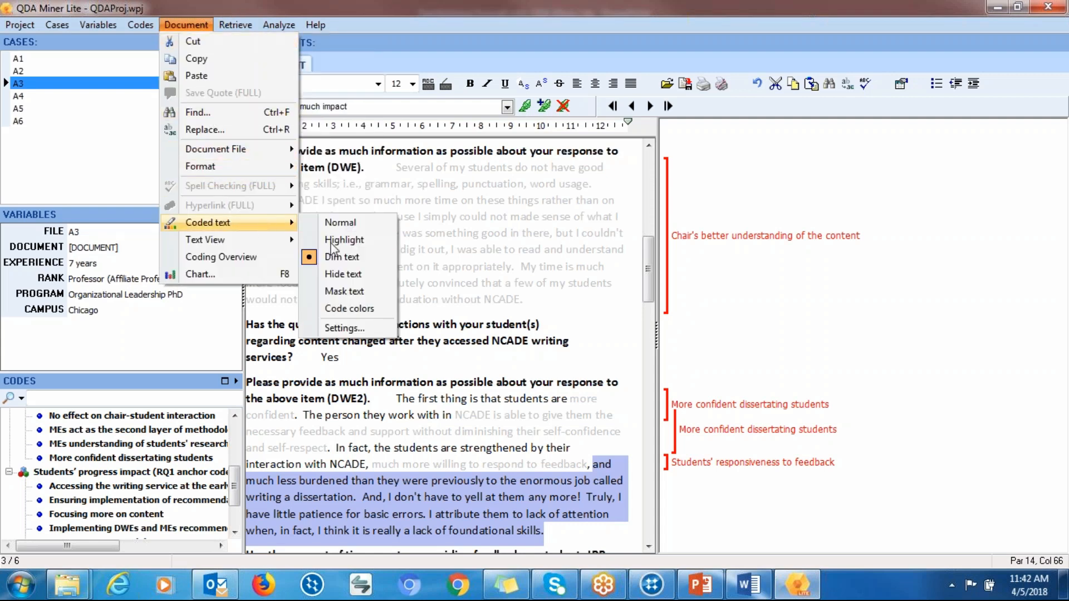
left_click(334, 274)
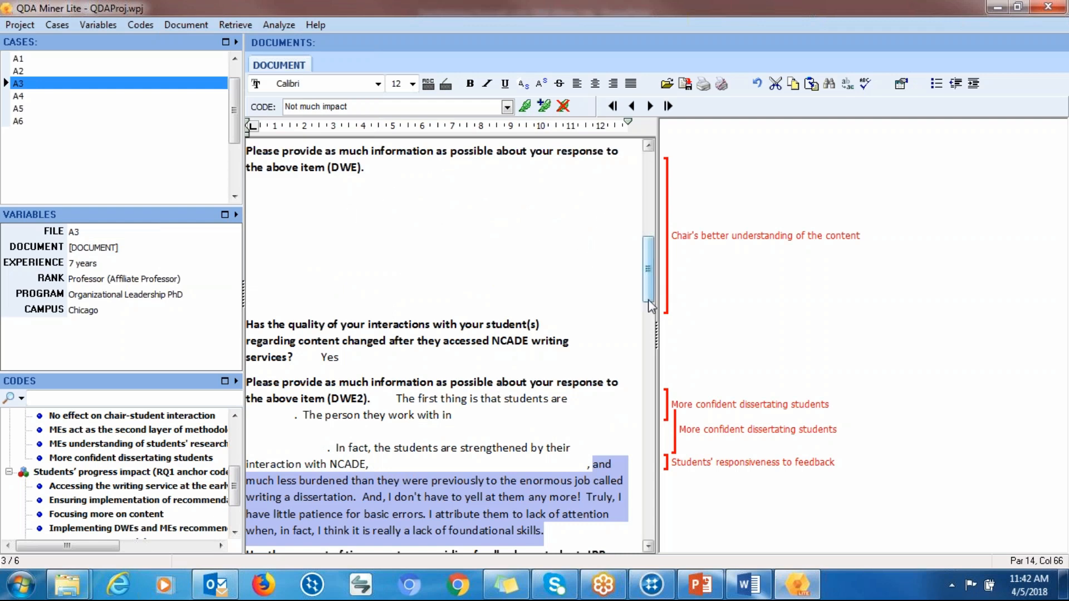
left_click_drag(651, 282, 647, 311)
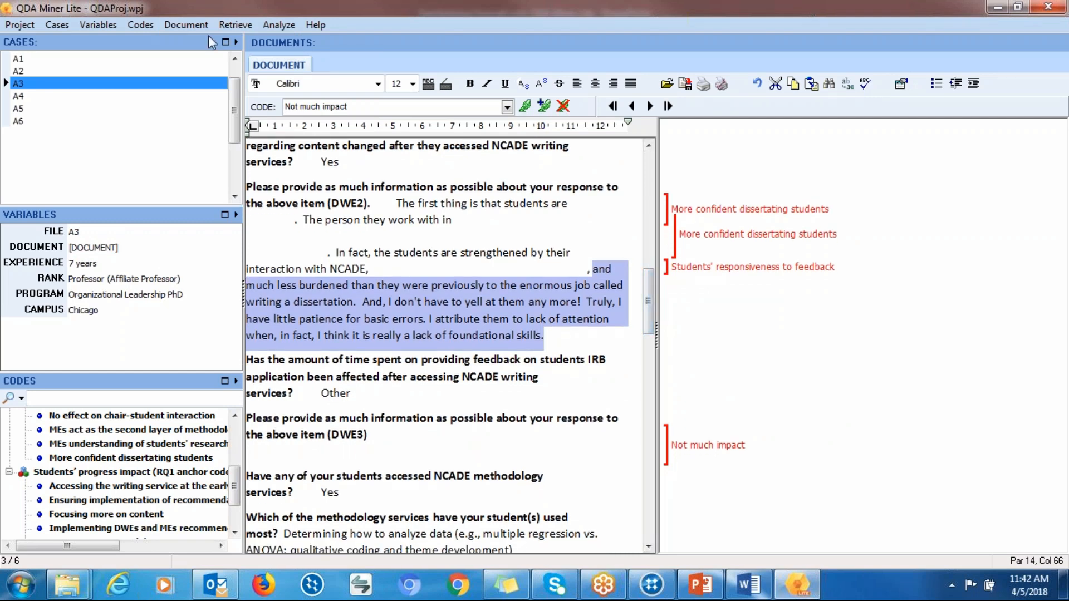
Display the coded text in the A3 document with the Highlight option.
left_click(186, 25)
mouse_move(241, 225)
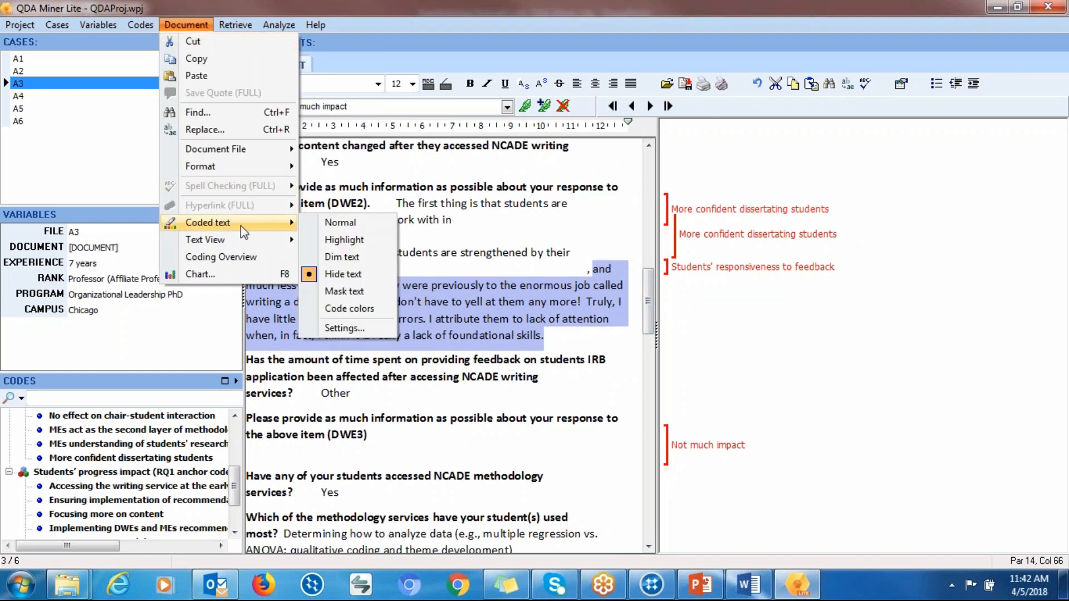
left_click(312, 239)
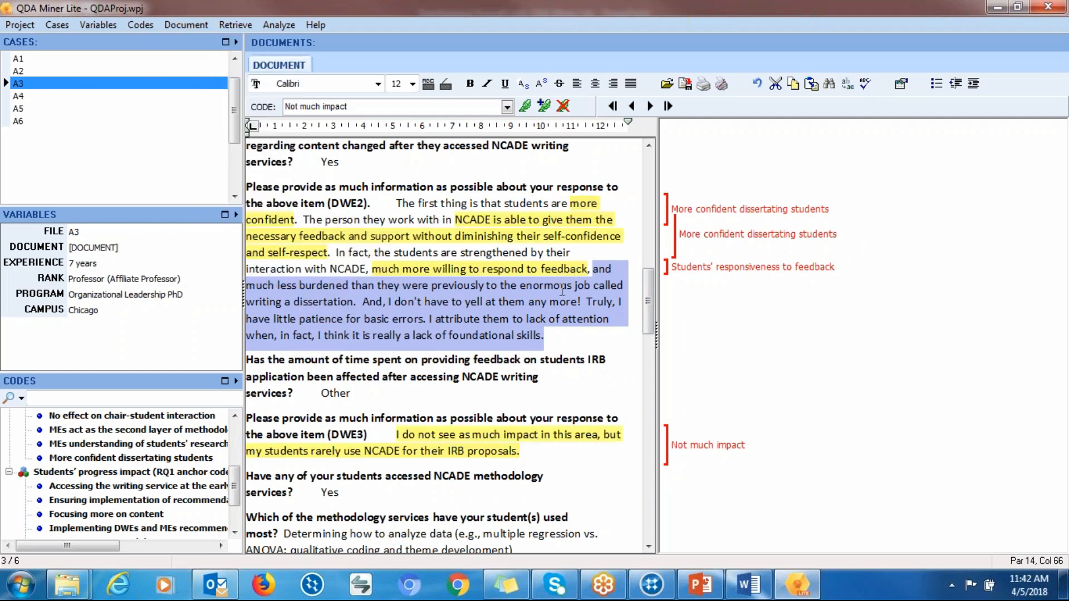
Show line numbers in the document's text view.
left_click(187, 25)
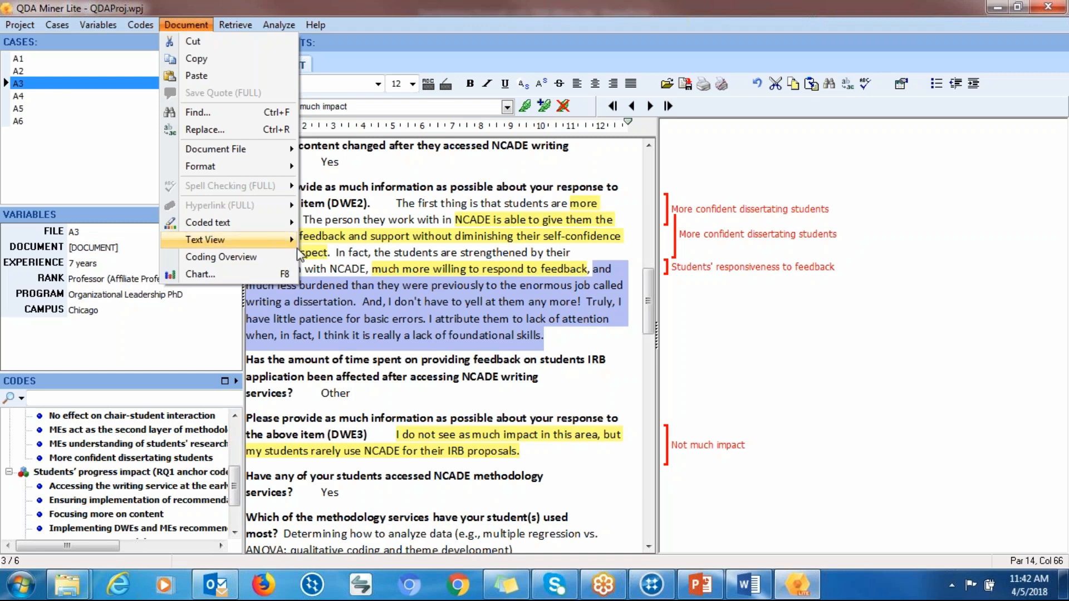
mouse_move(296, 248)
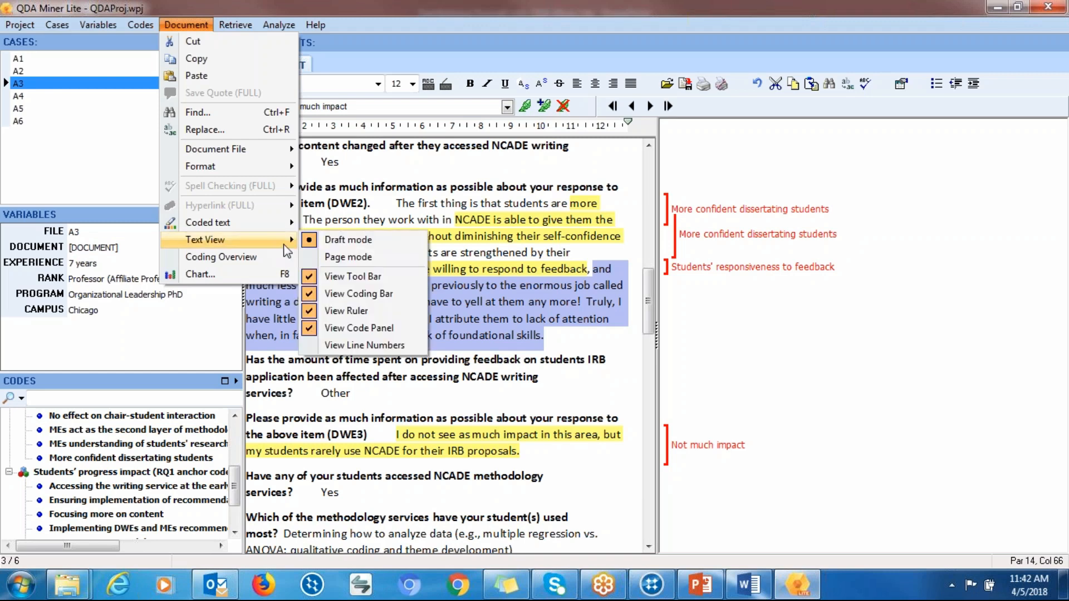
left_click(312, 346)
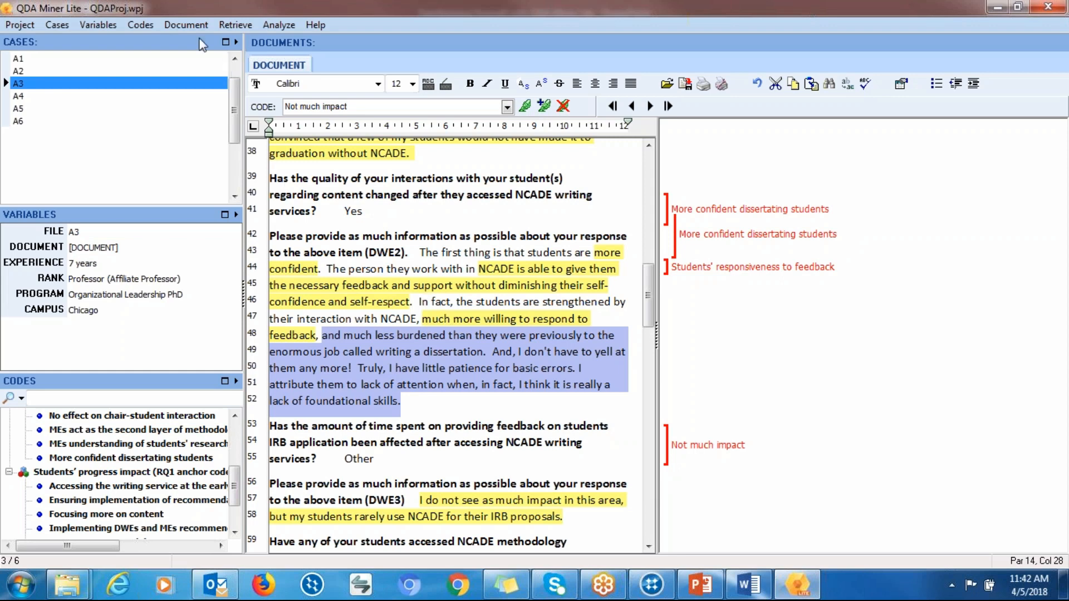
Create a chart of the codes assigned in the A3 document.
left_click(179, 25)
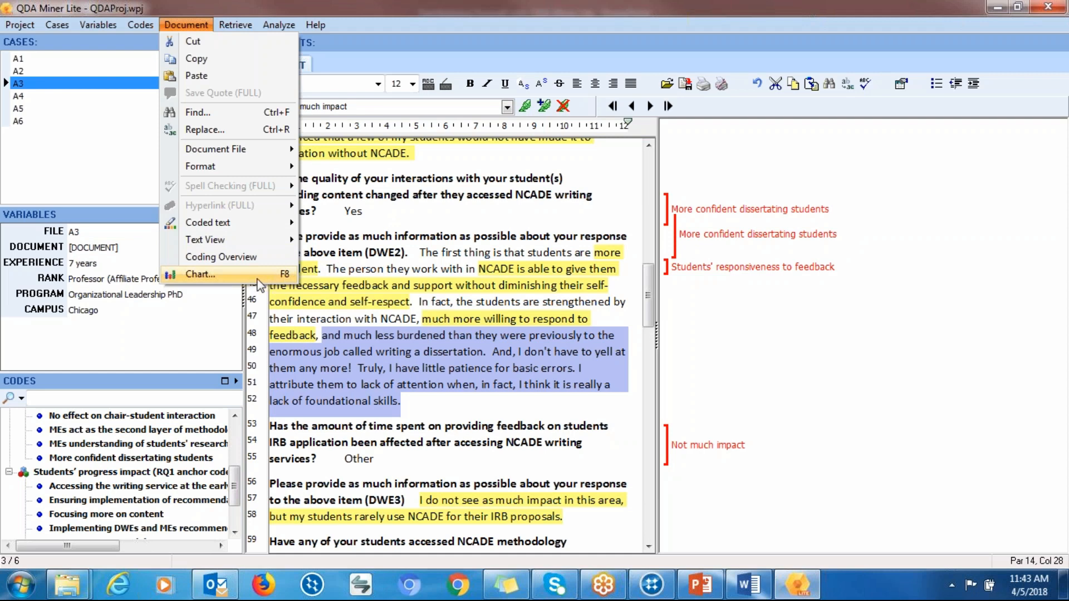
left_click(369, 252)
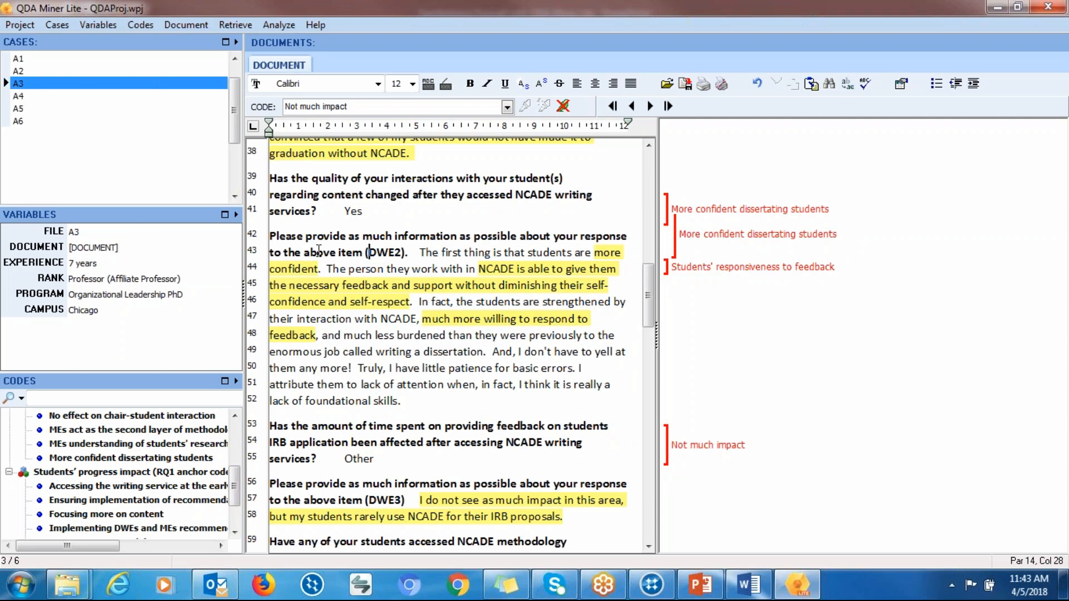
right_click(319, 249)
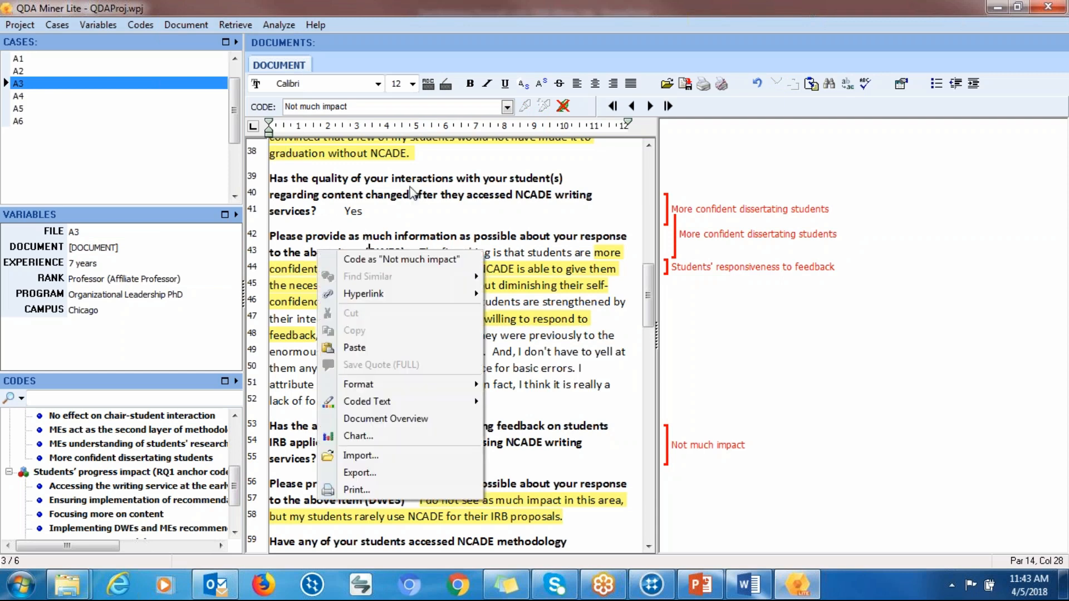
left_click(356, 436)
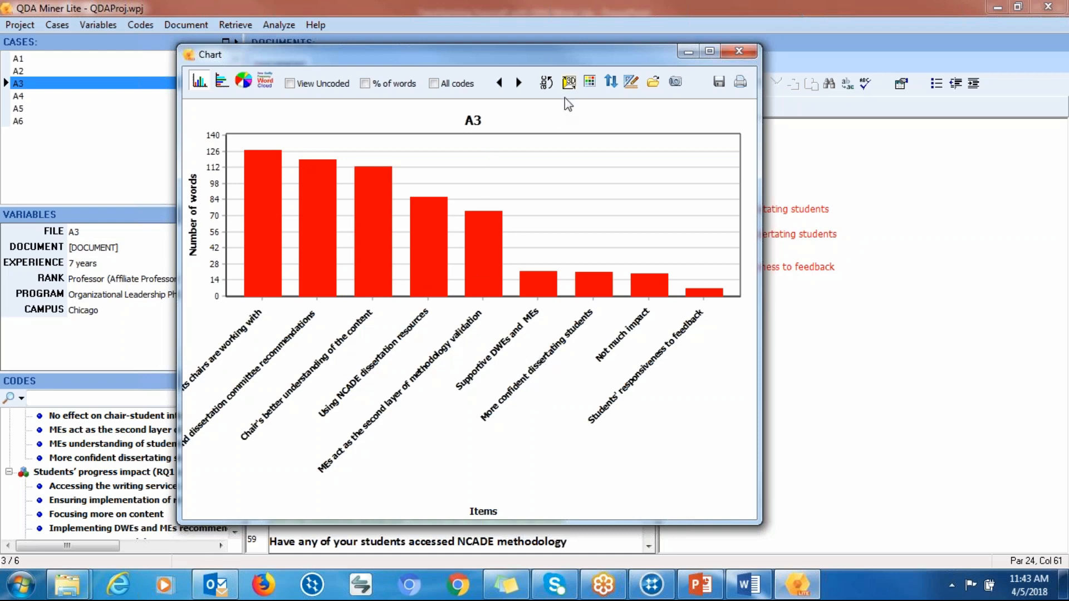
Color each bar of the A3 chart separately with the Excel palette and display the chart for case A4.
left_click(591, 84)
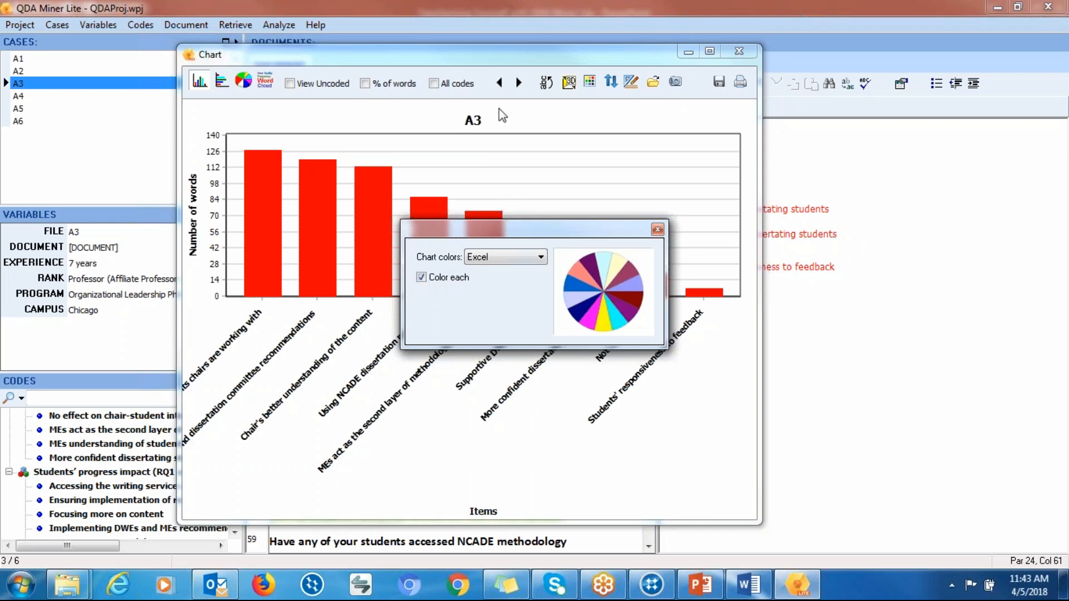
left_click(658, 228)
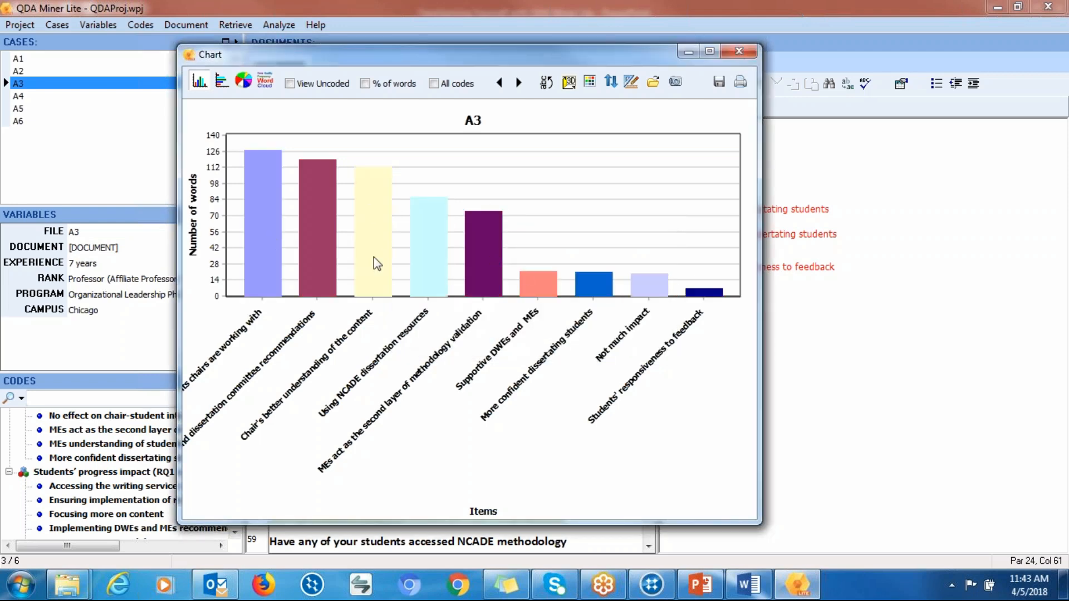
left_click(518, 82)
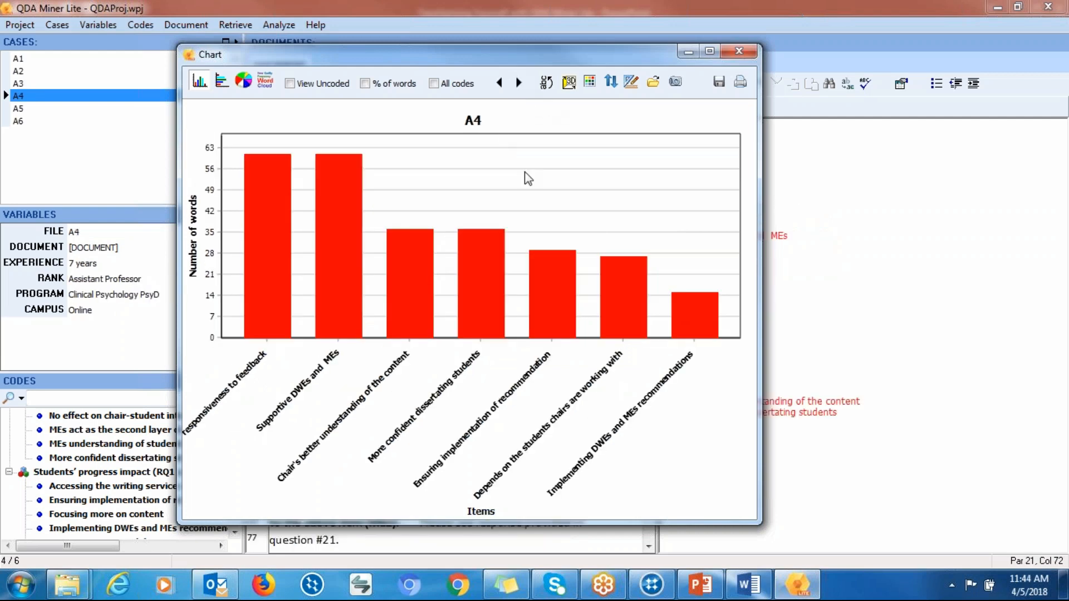
View the code charts for cases A5 and A6 and return to the chart for case A4.
left_click(518, 84)
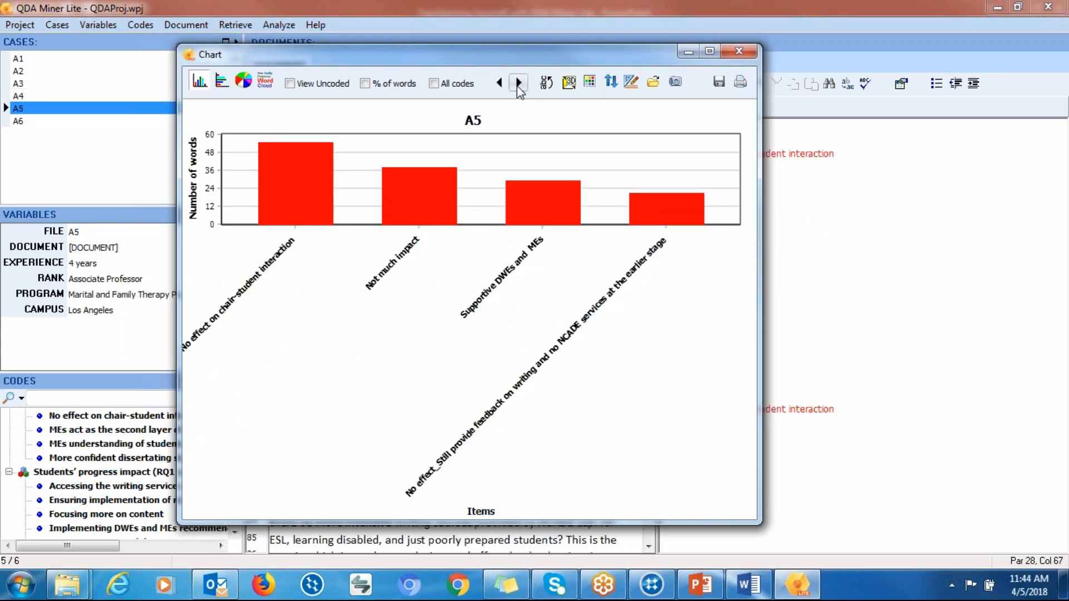
left_click(518, 83)
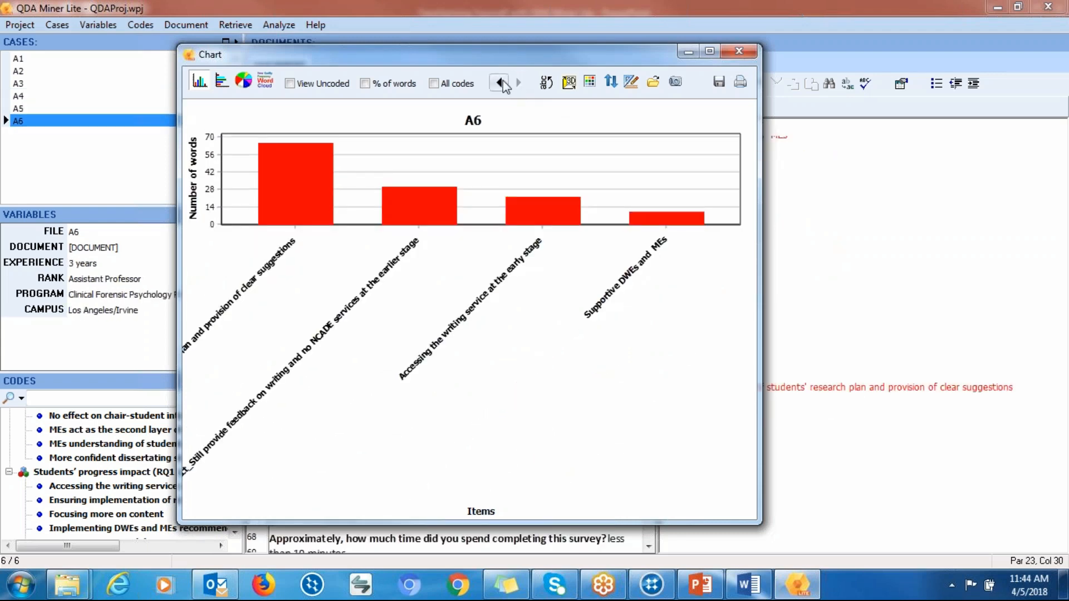
left_click(500, 83)
left_click(499, 83)
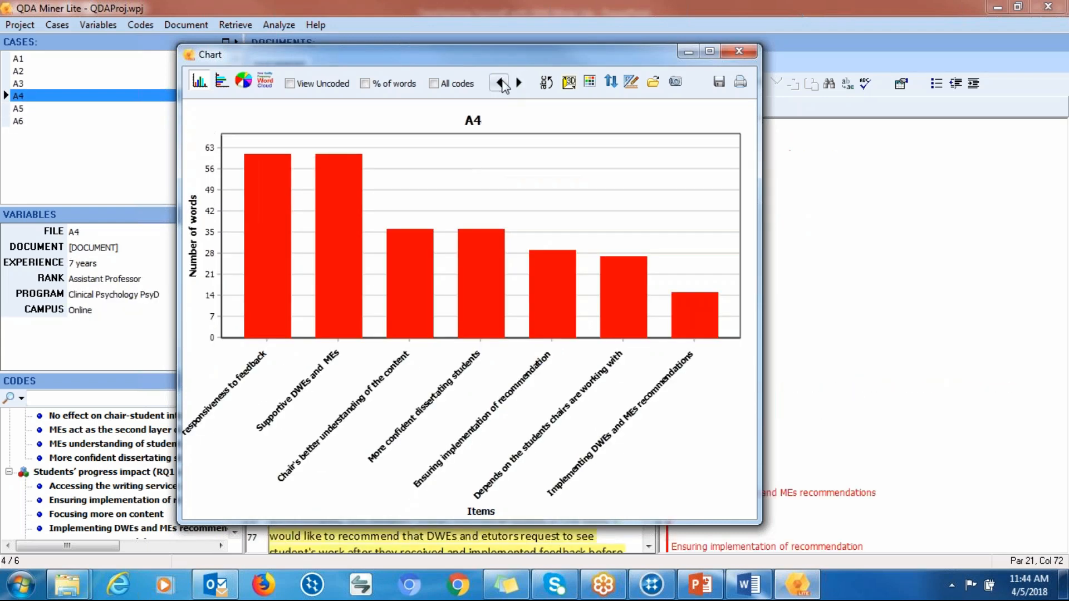
Display the A4 chart as horizontal bars and as a word cloud, and close the chart and the calendar reminder.
left_click(221, 82)
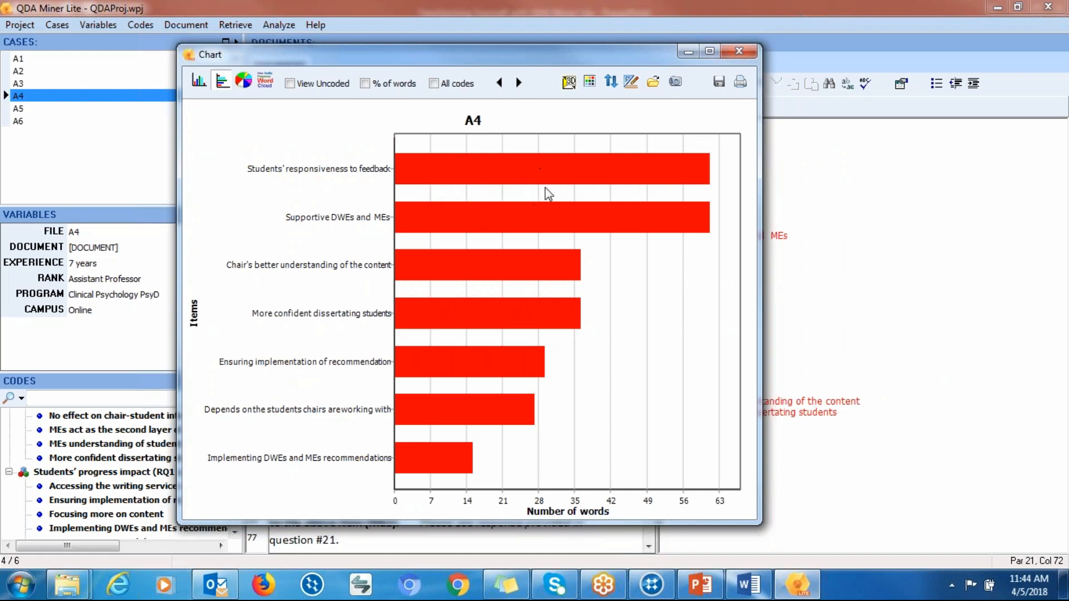
left_click(591, 83)
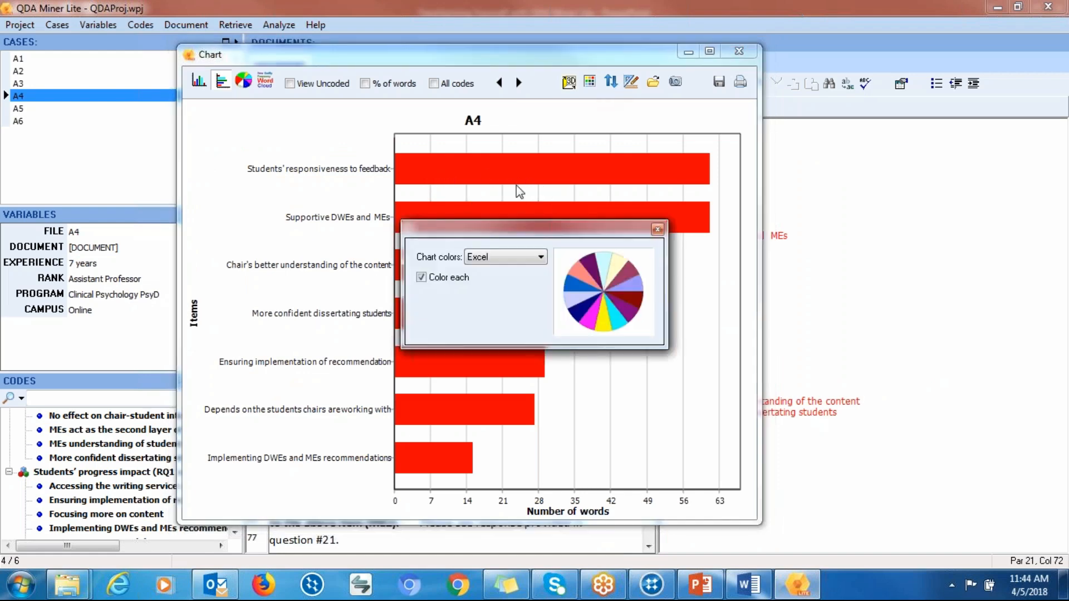
left_click(657, 230)
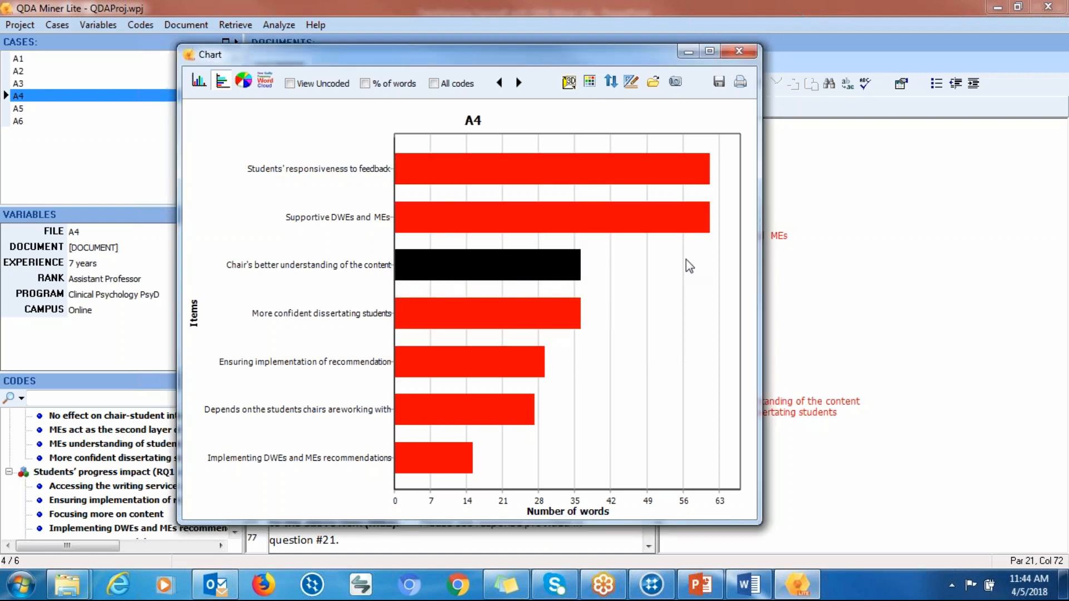
left_click(265, 82)
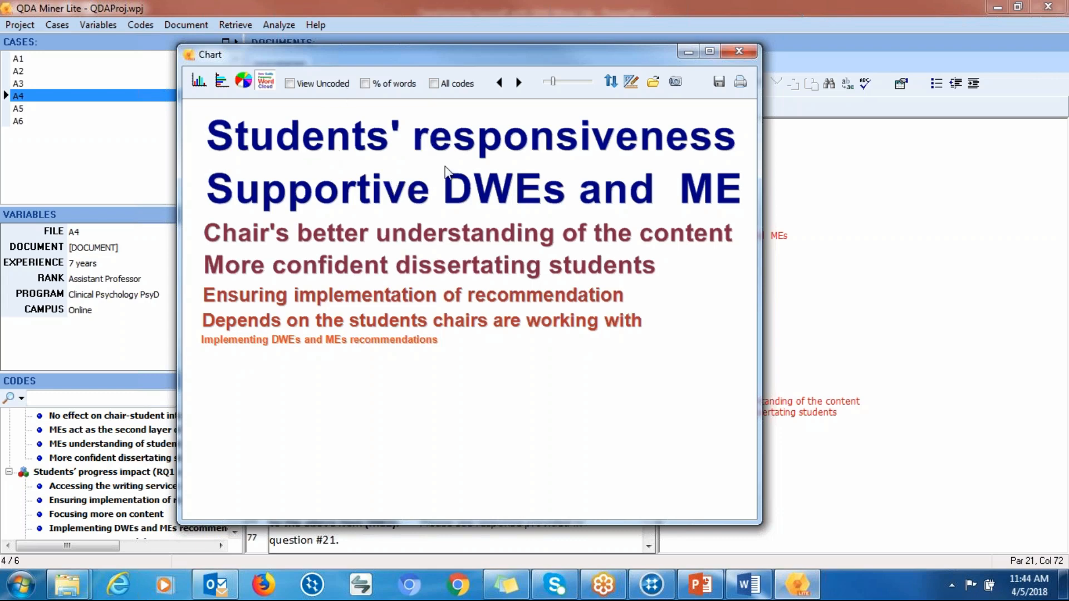
left_click(733, 50)
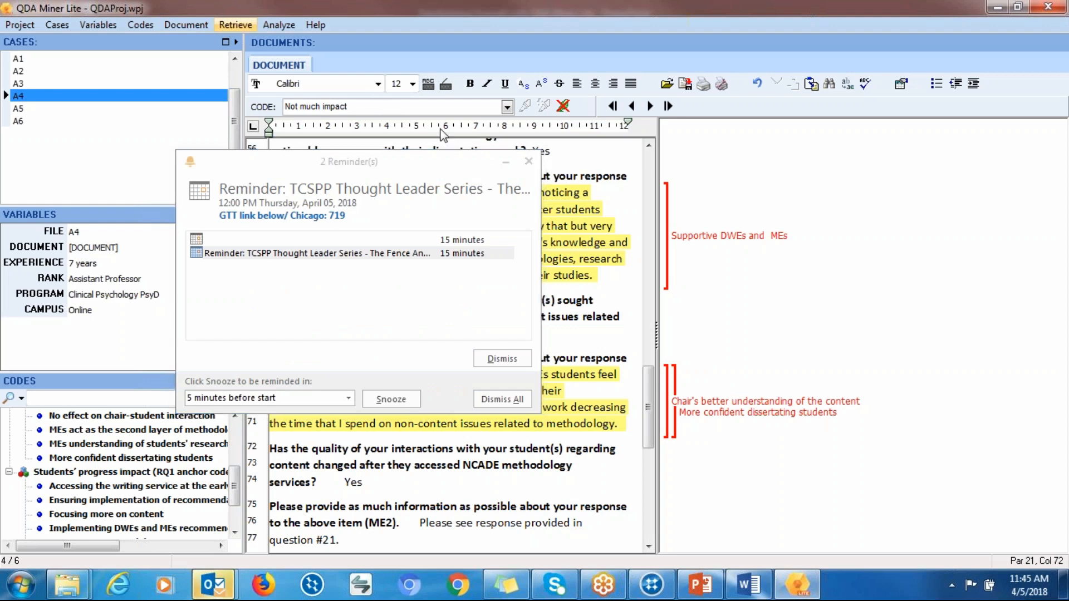
left_click(530, 162)
Run a coding retrieval on the documents for all codes in the RQ4, RQ2, RQ3 and RQ1 anchor code categories.
left_click(235, 25)
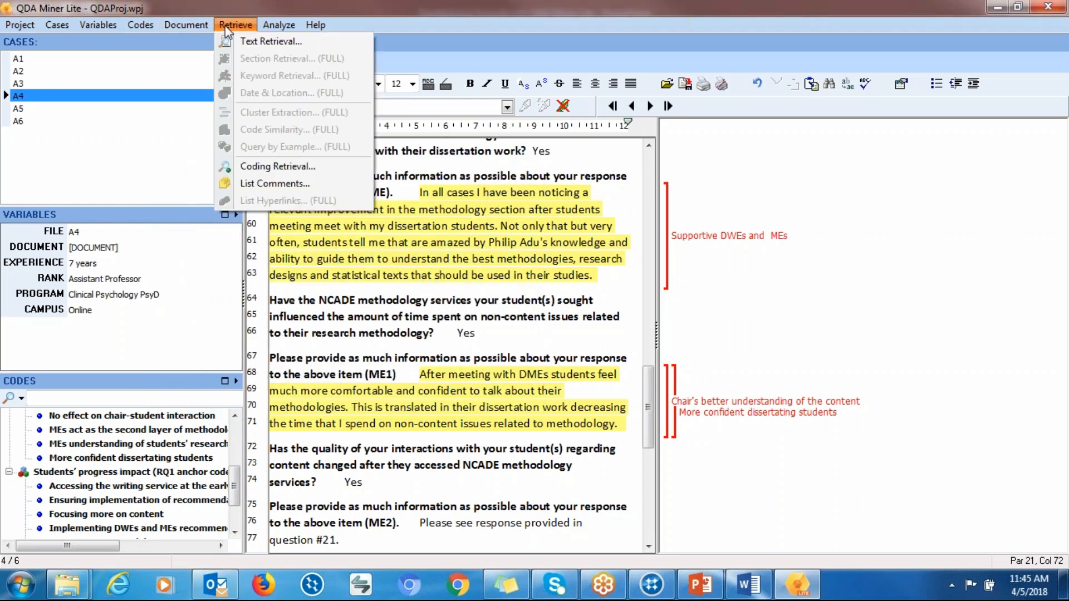
left_click(295, 167)
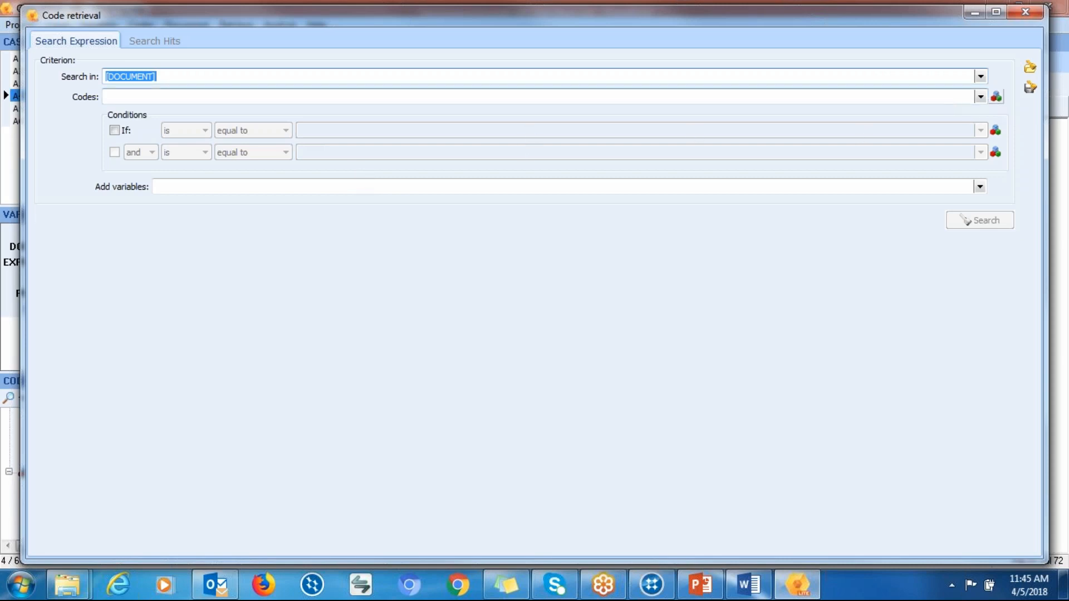
left_click(996, 98)
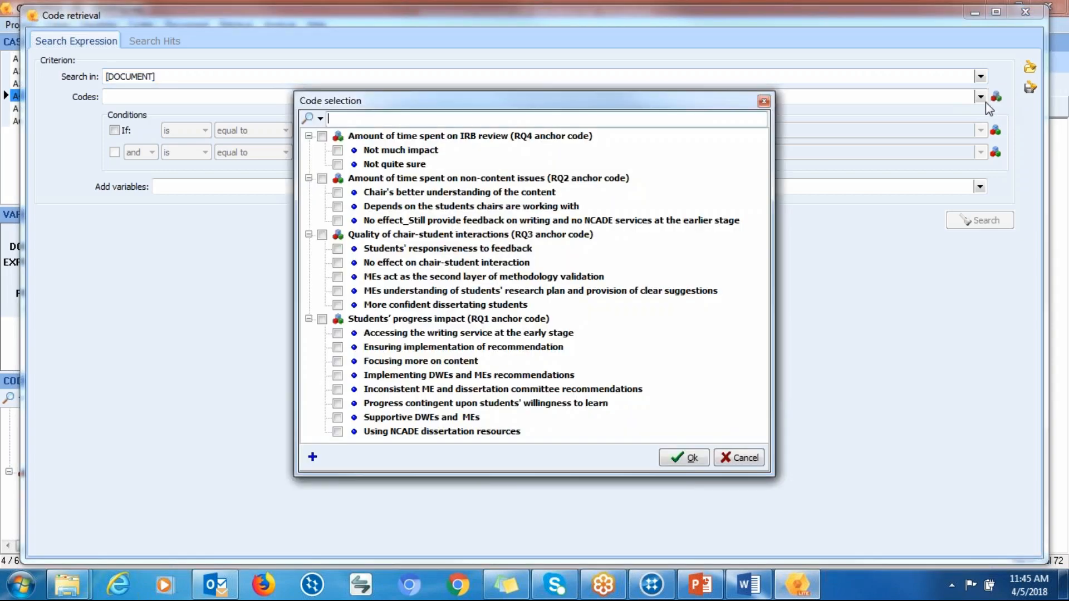
left_click(323, 136)
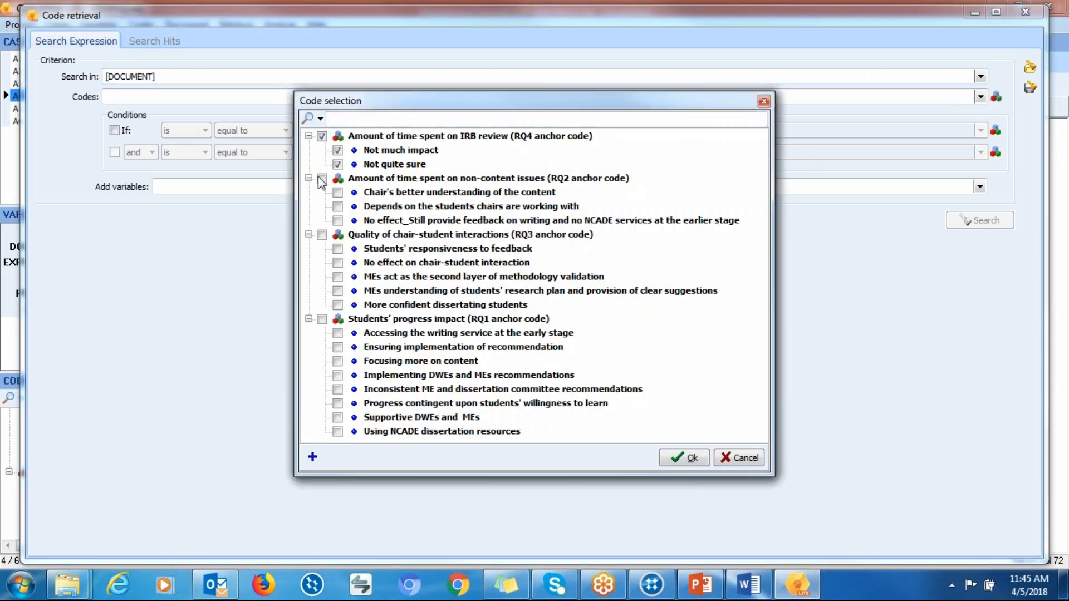
left_click(322, 178)
left_click(321, 234)
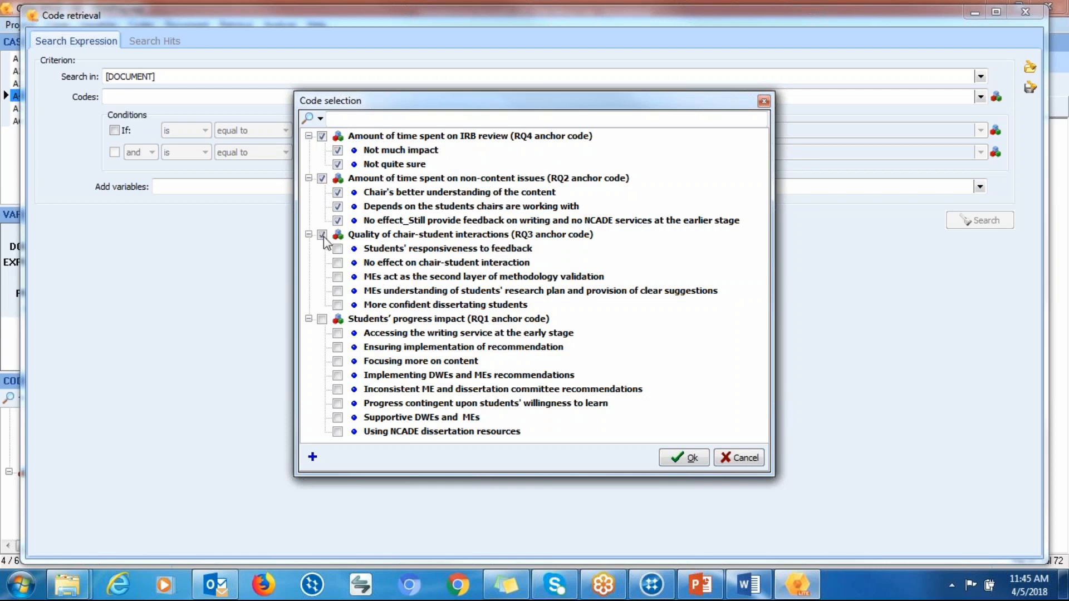
left_click(322, 319)
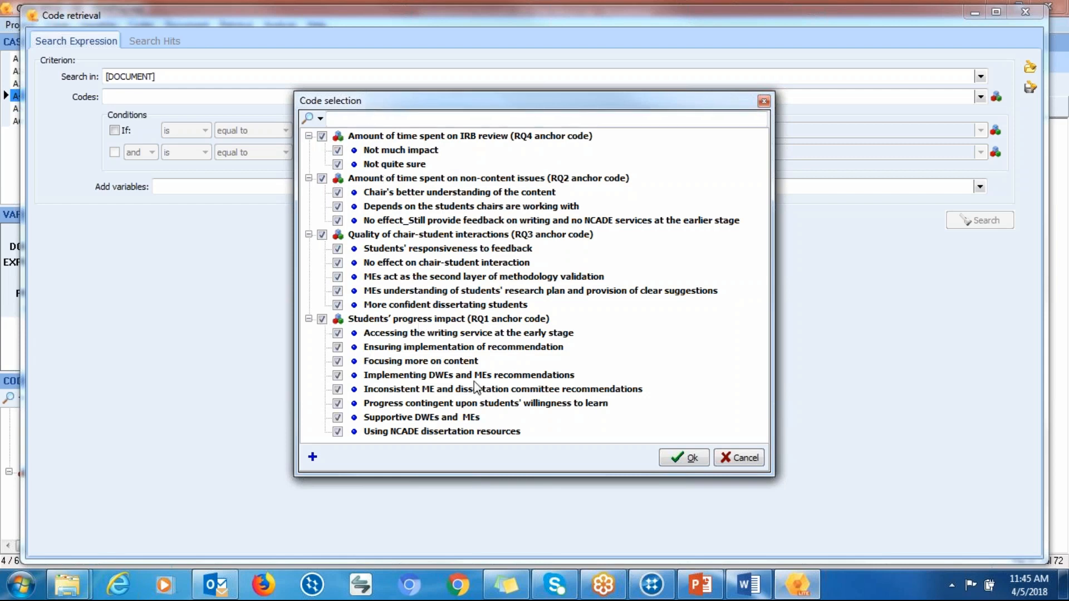
left_click(684, 458)
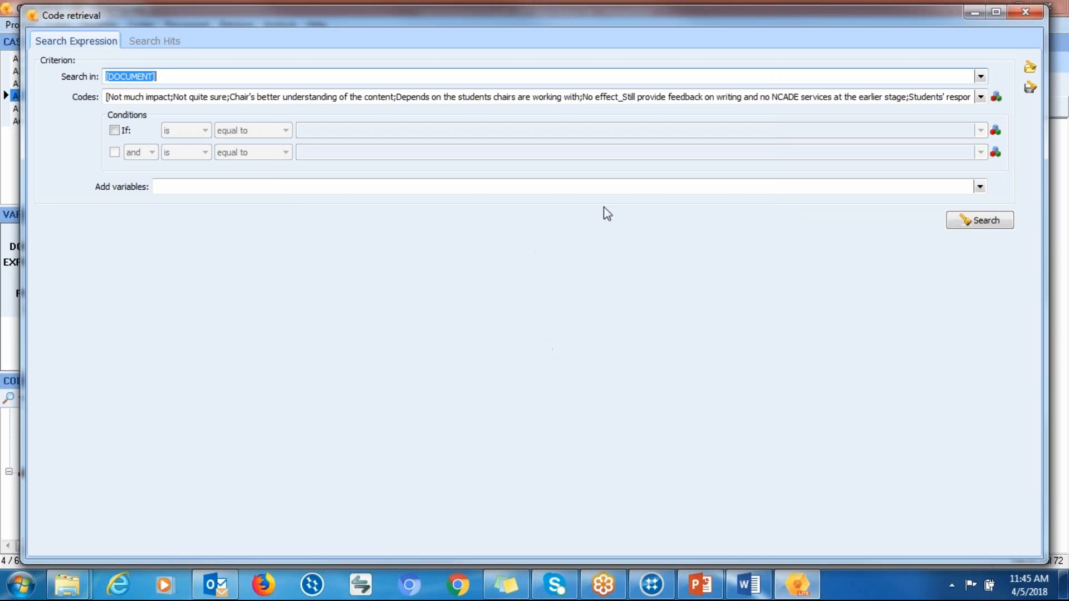
left_click(973, 220)
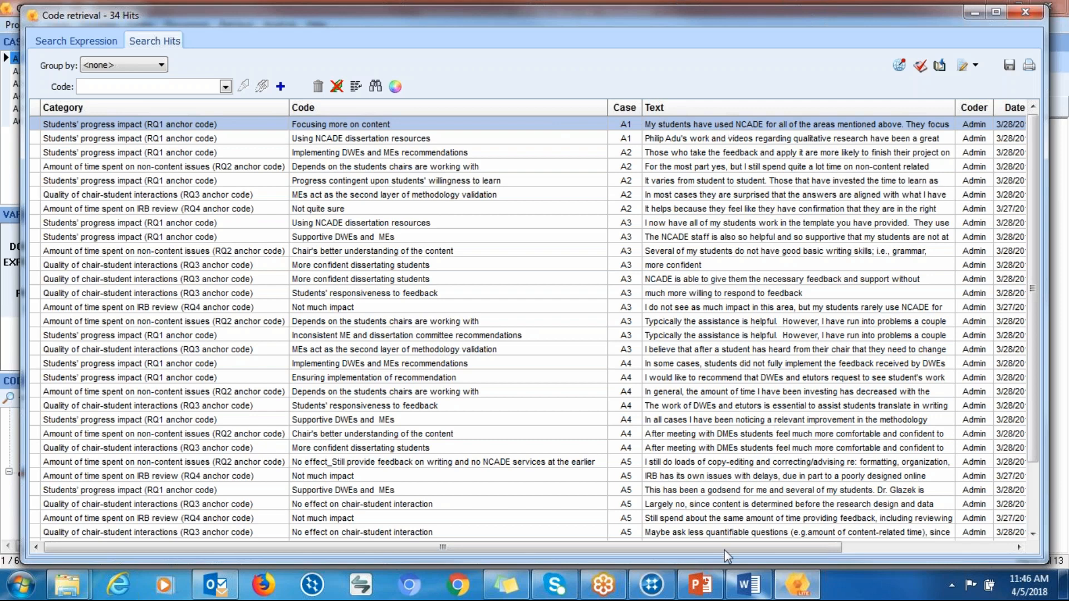
Group the retrieved coded segments by Category, review them and close the code retrieval window.
left_click_drag(742, 546, 889, 546)
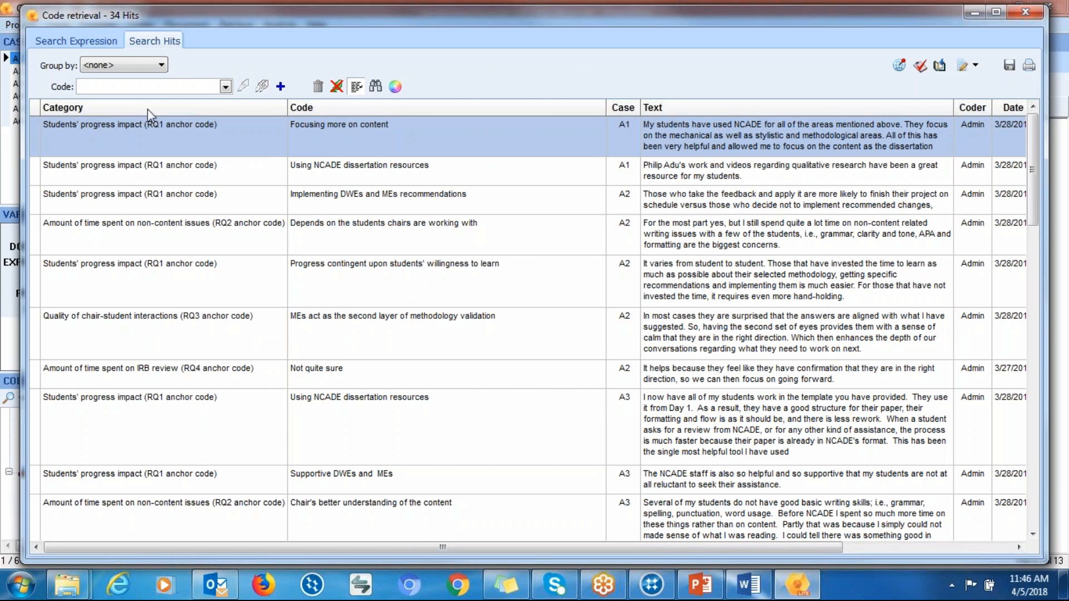
left_click(148, 65)
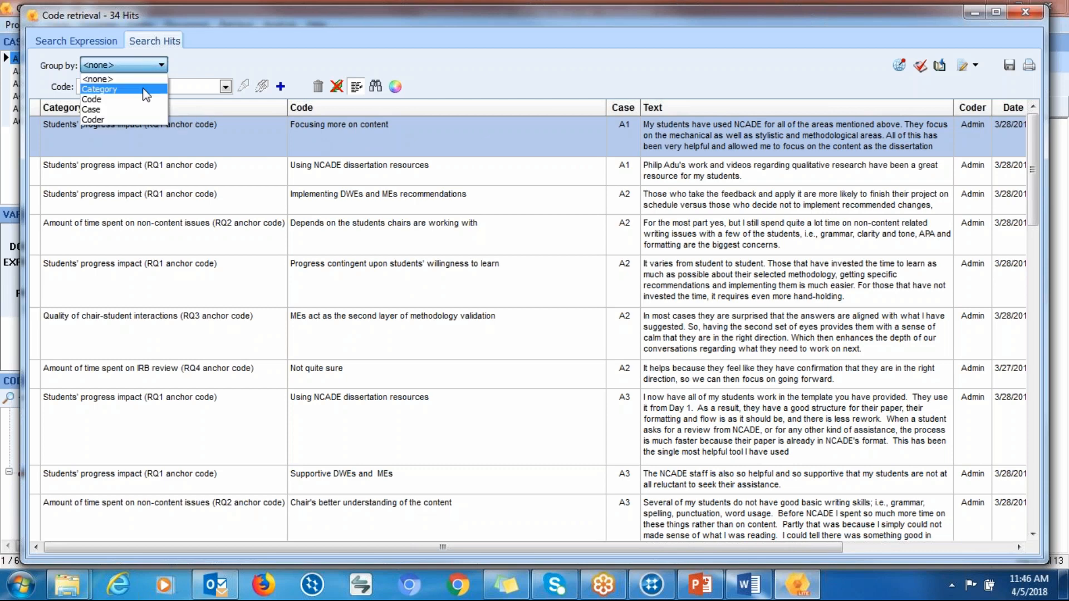
left_click(146, 90)
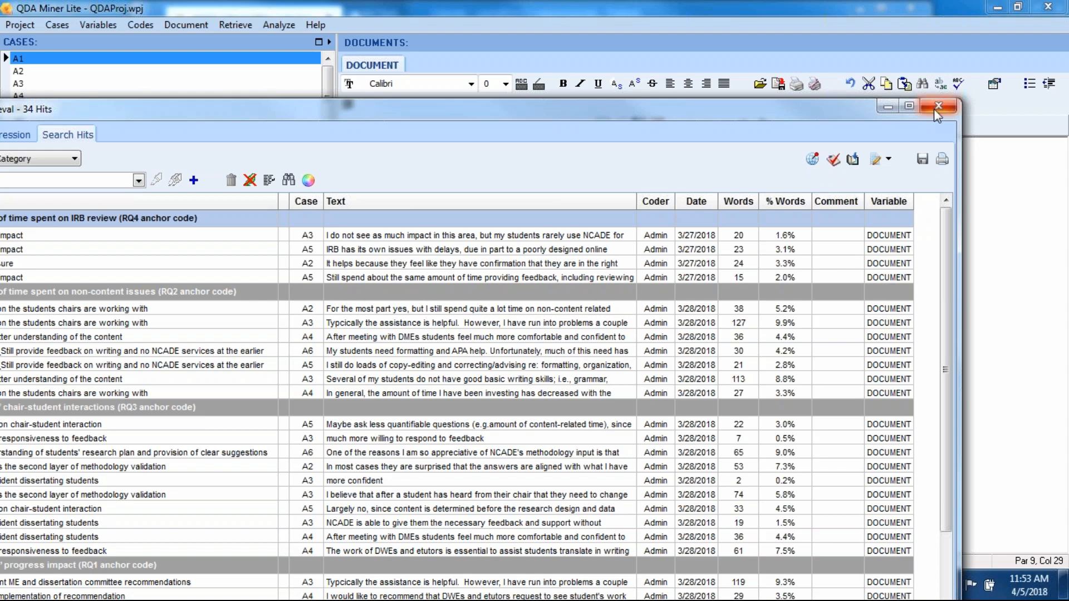
left_click(934, 109)
Run a Coding Frequency analysis on the documents with all codes of the four anchor code categories selected.
left_click(286, 28)
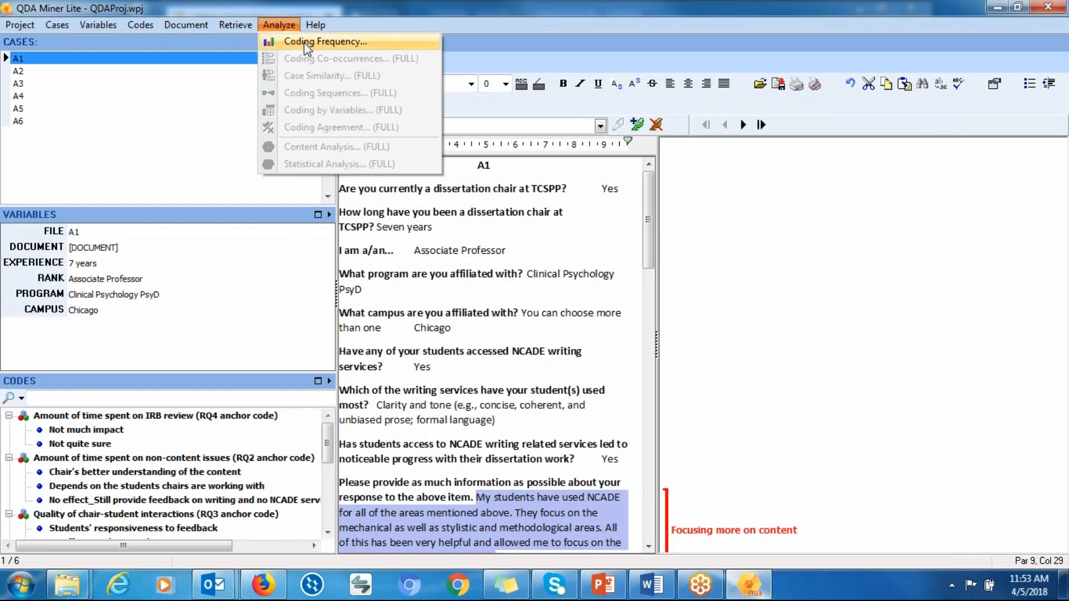
left_click(305, 44)
left_click(380, 165)
left_click(323, 139)
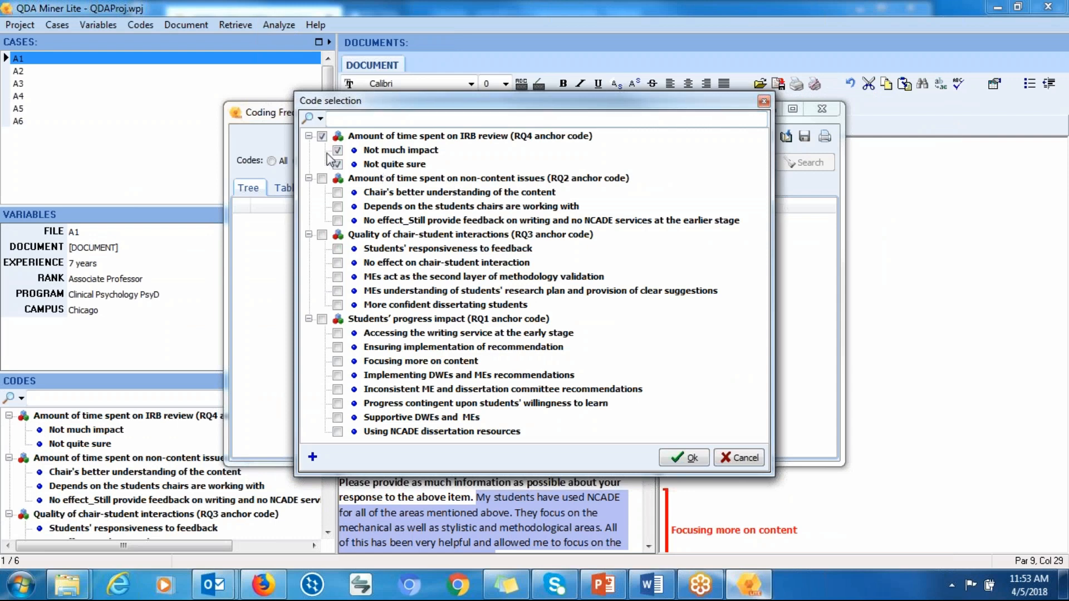
left_click(323, 180)
left_click(322, 234)
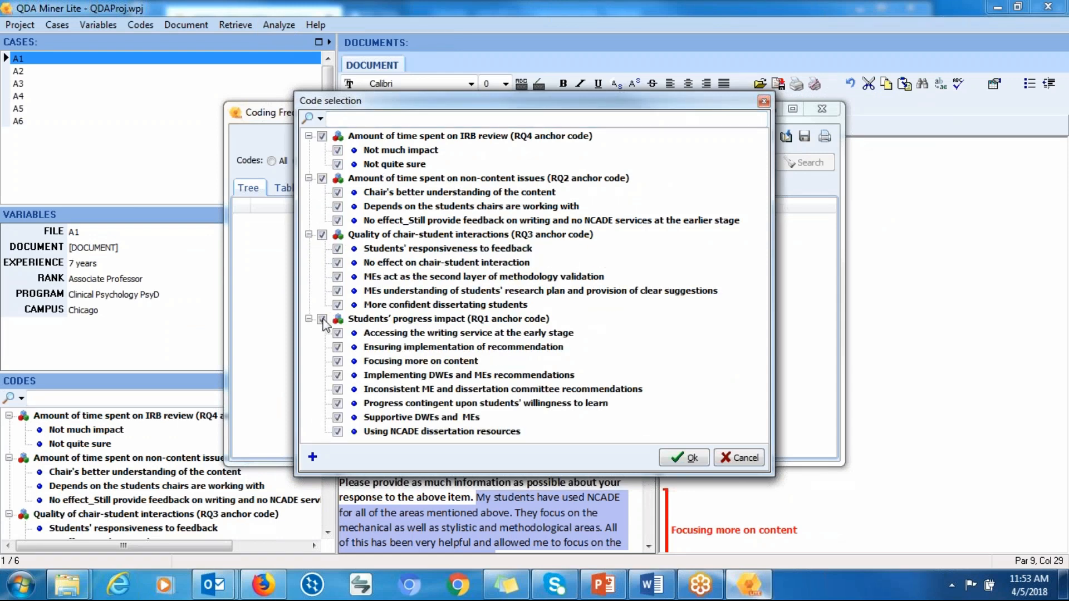
left_click(683, 458)
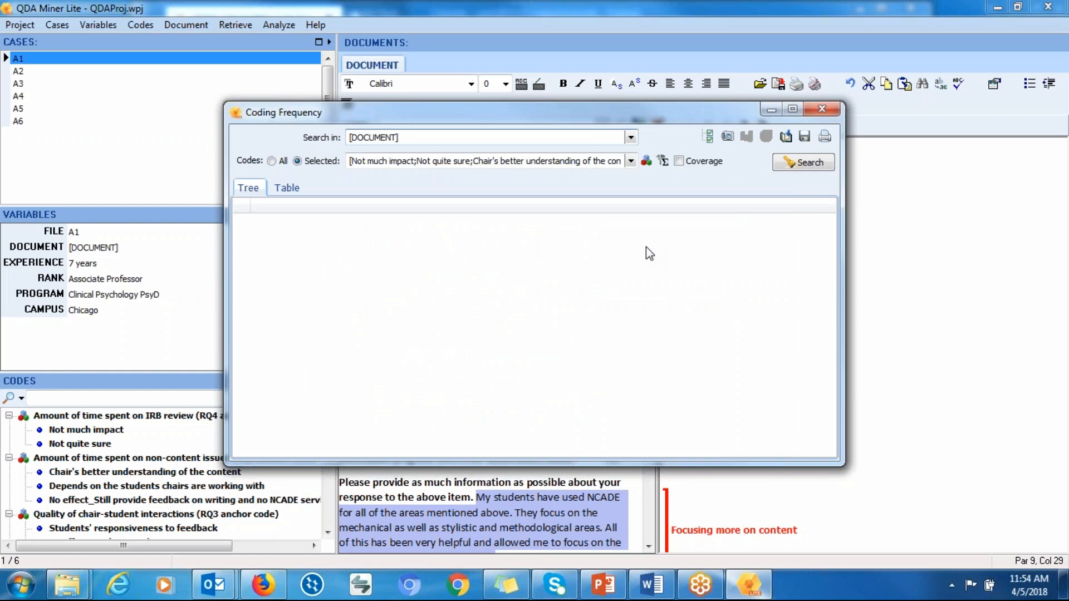
left_click(793, 165)
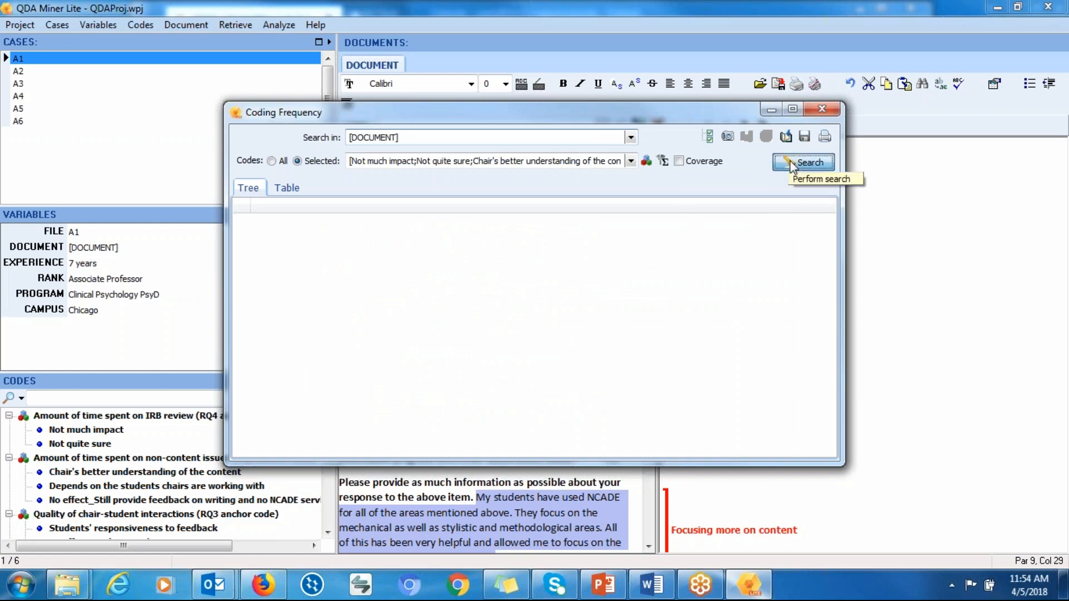
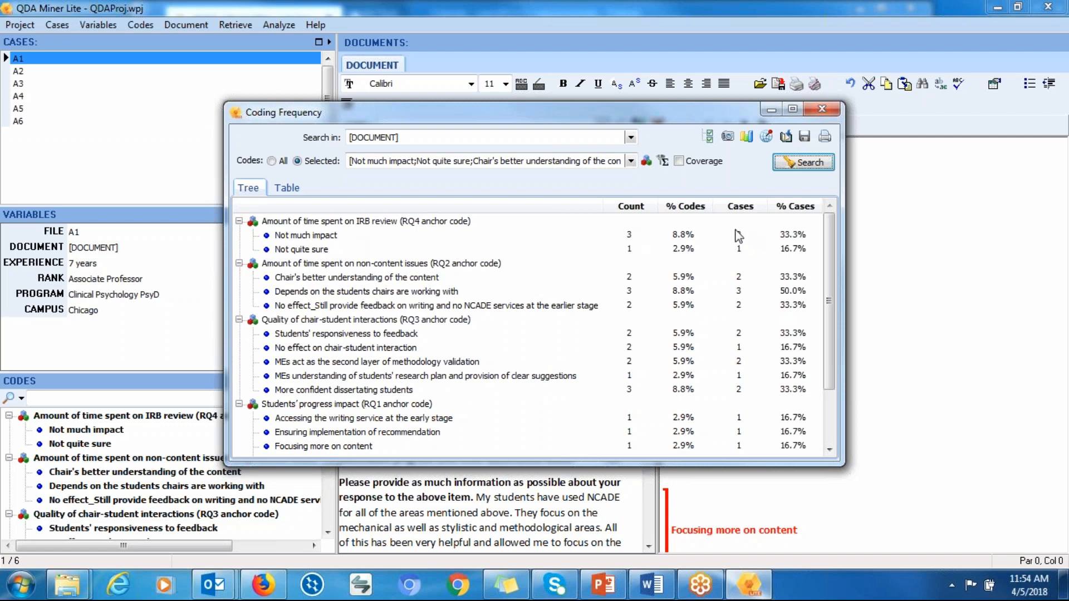
Examine the counts and case percentages of every code in the frequency tree and close the analysis.
left_click(530, 262)
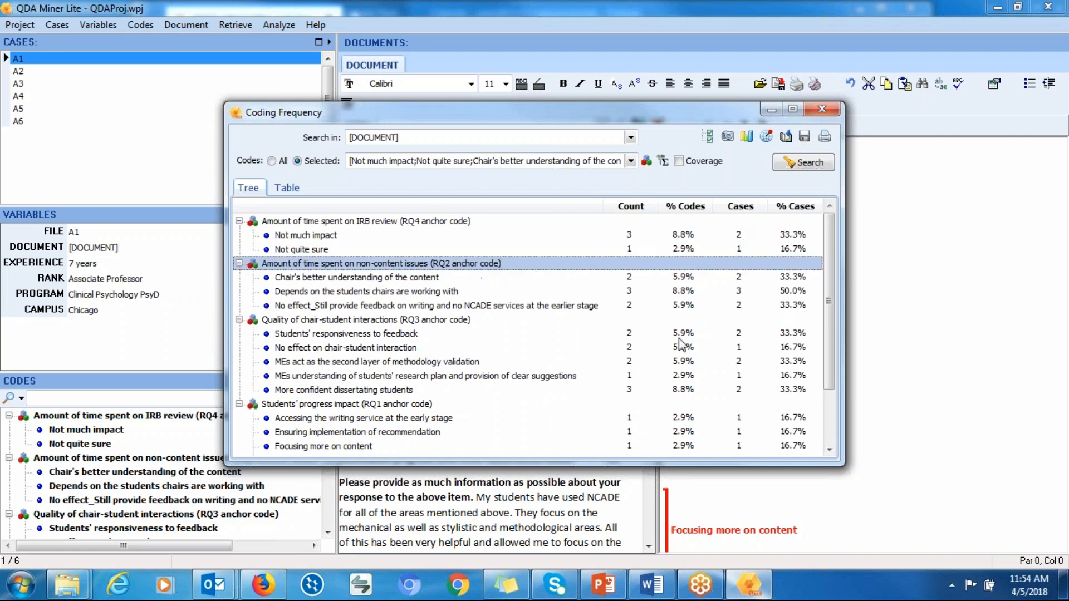
left_click(821, 432)
left_click(829, 430)
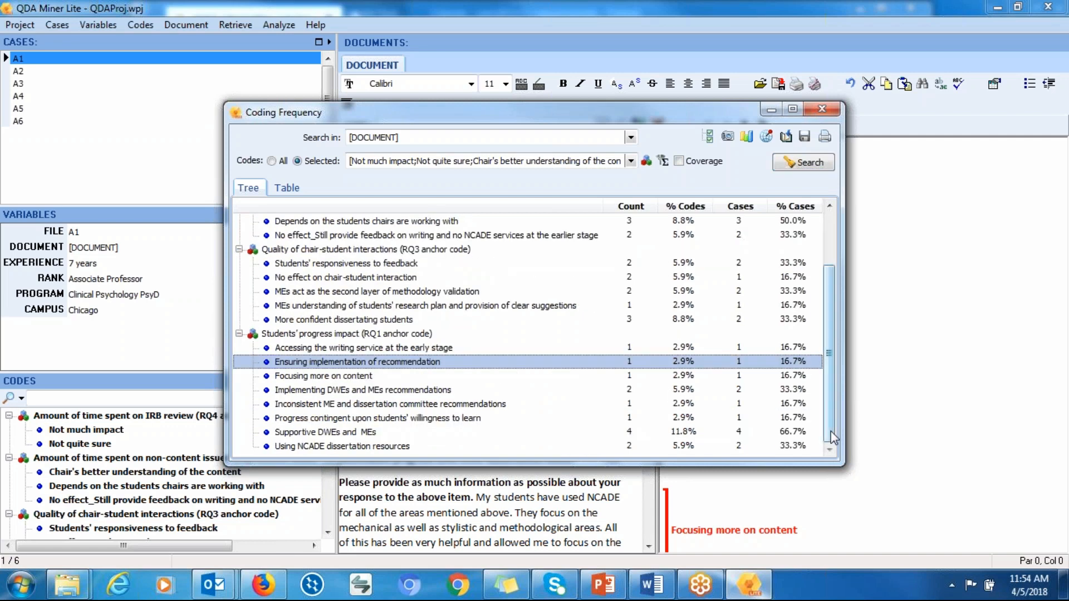
left_click_drag(829, 432, 826, 389)
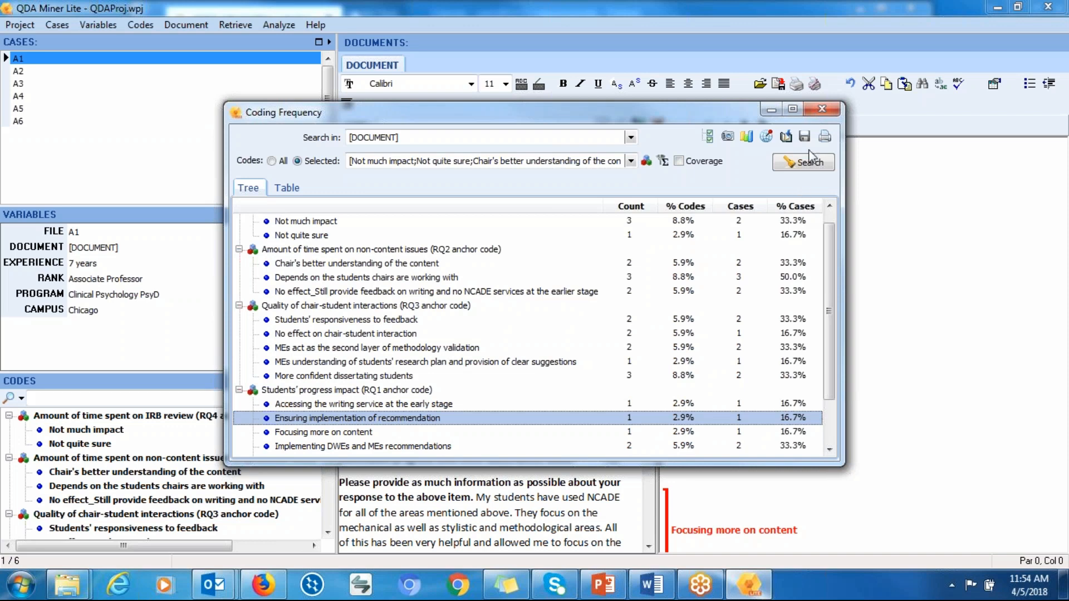
left_click(821, 109)
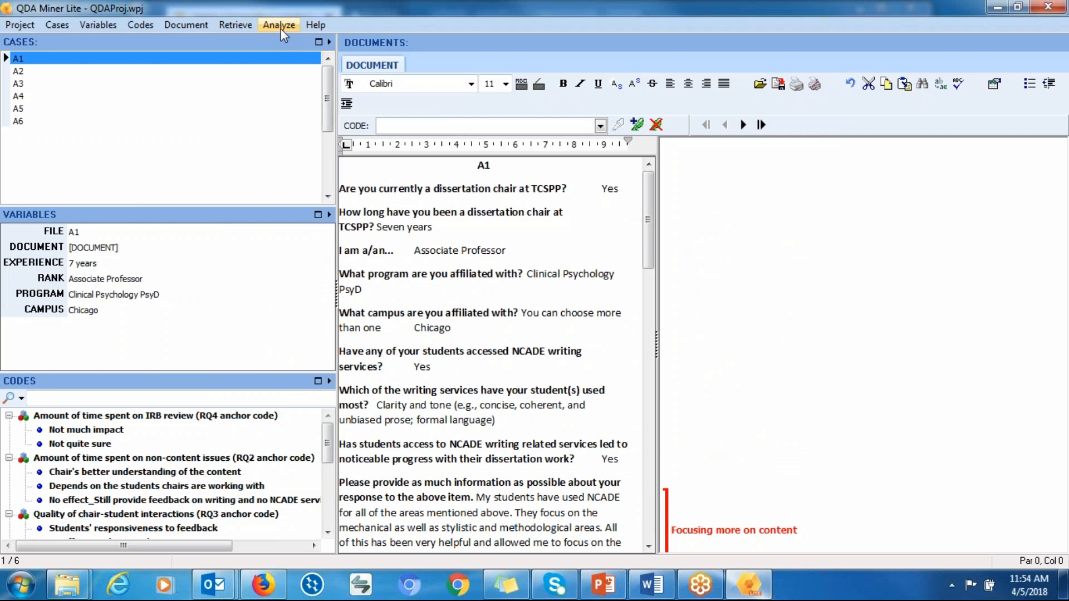
Rerun the Coding Frequency analysis with the same code selection and select the "No effect on chair-student interaction" code in the results.
left_click(280, 31)
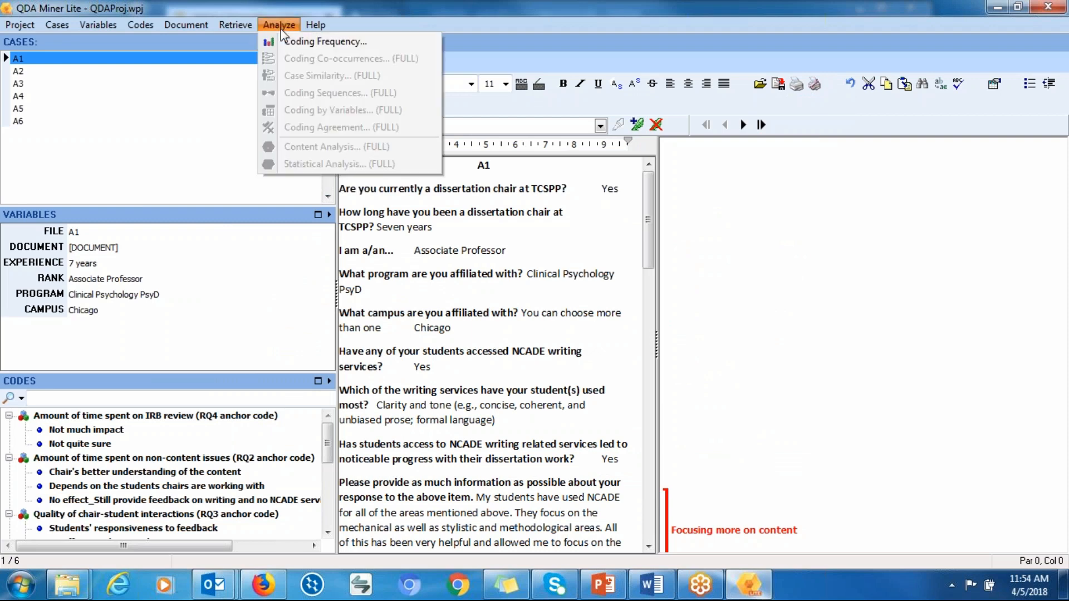
left_click(329, 46)
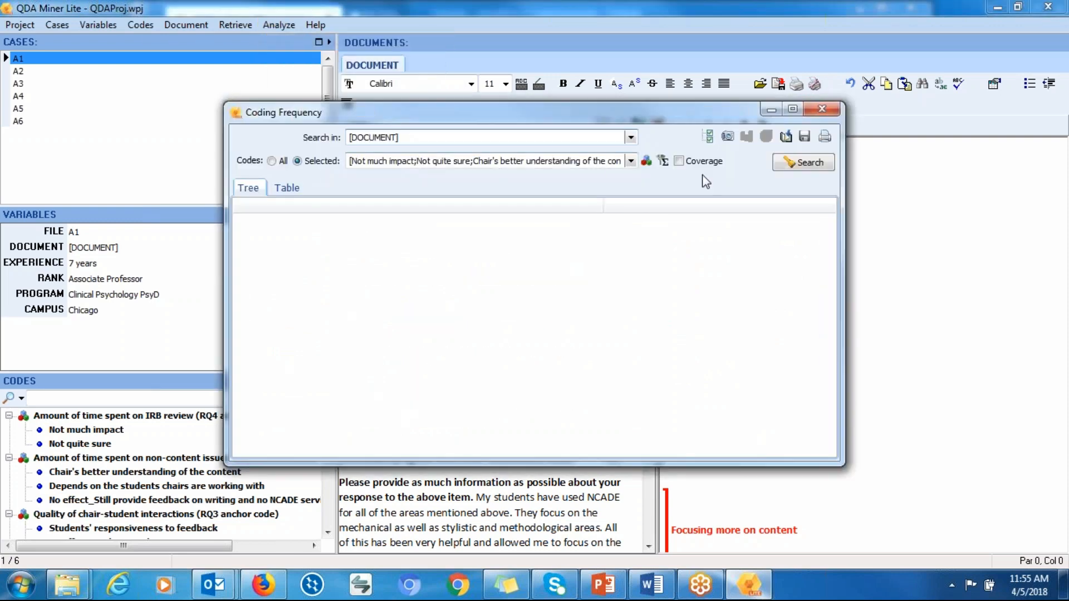
left_click(645, 164)
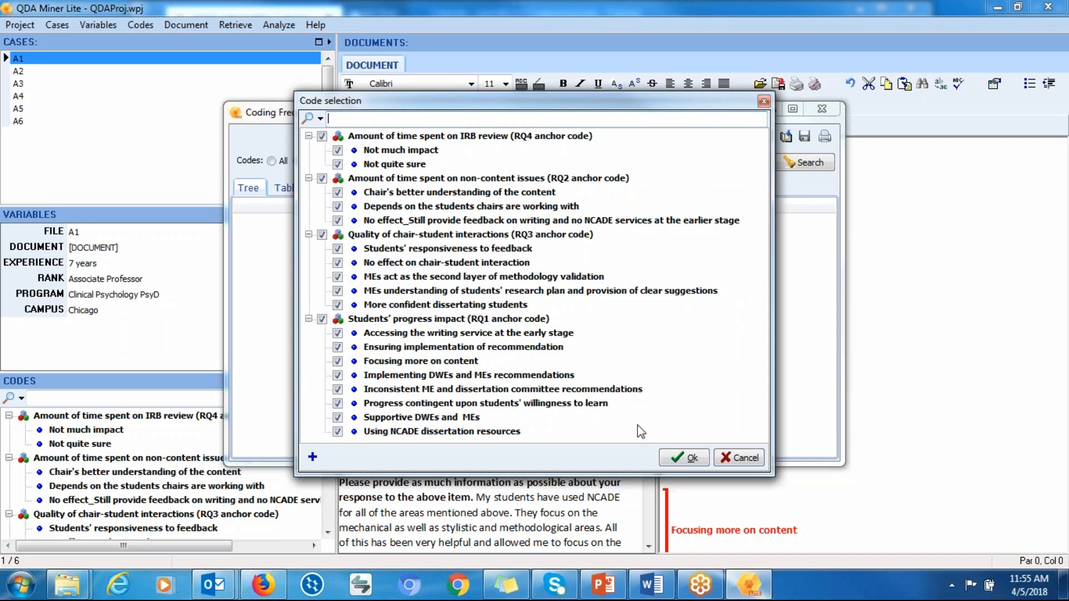
left_click(681, 463)
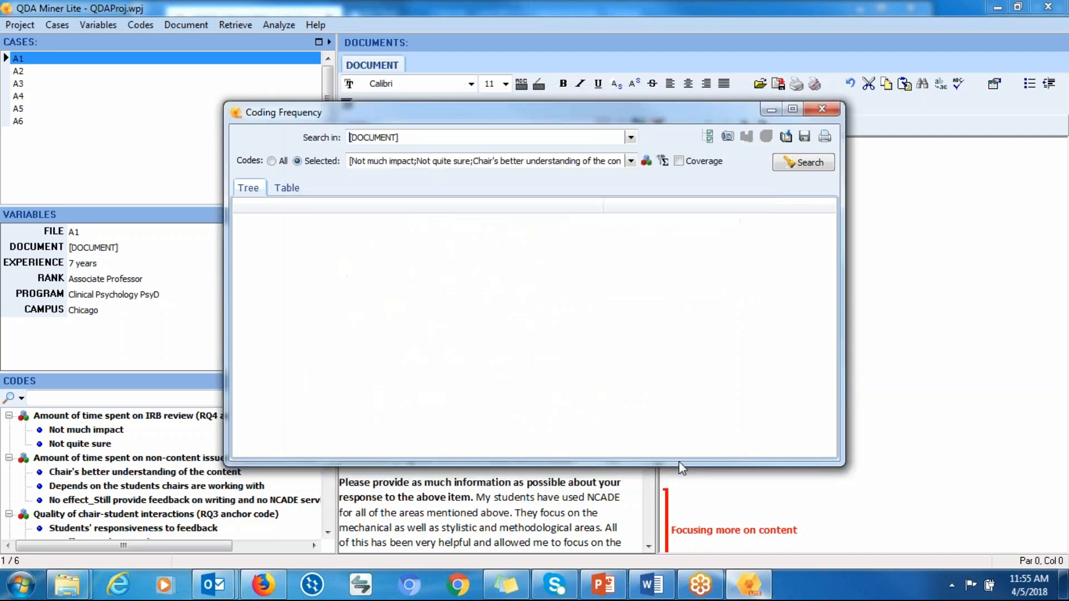
left_click(782, 164)
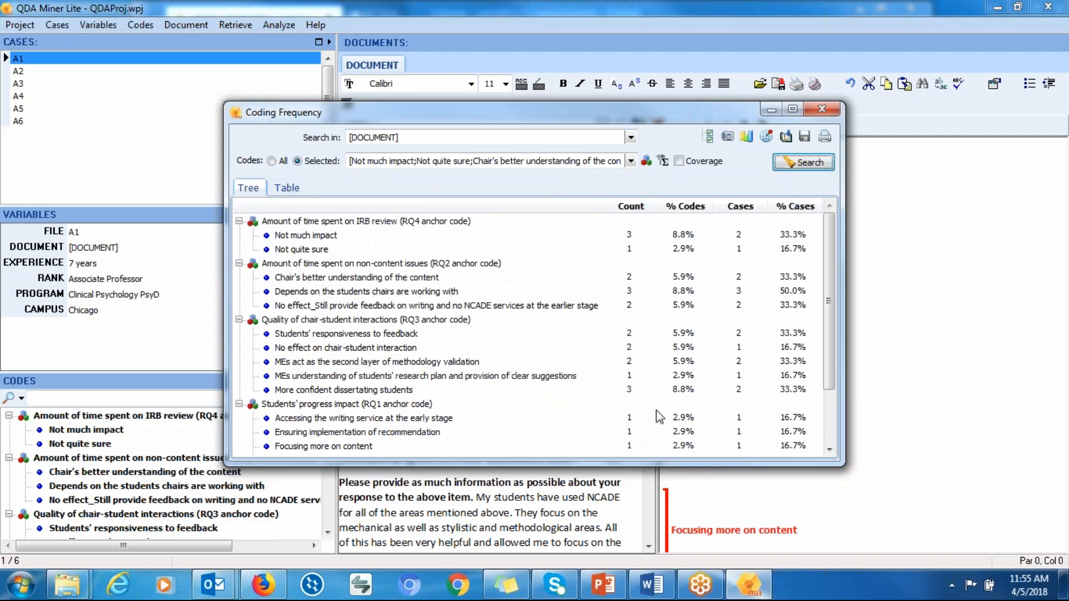
left_click(568, 346)
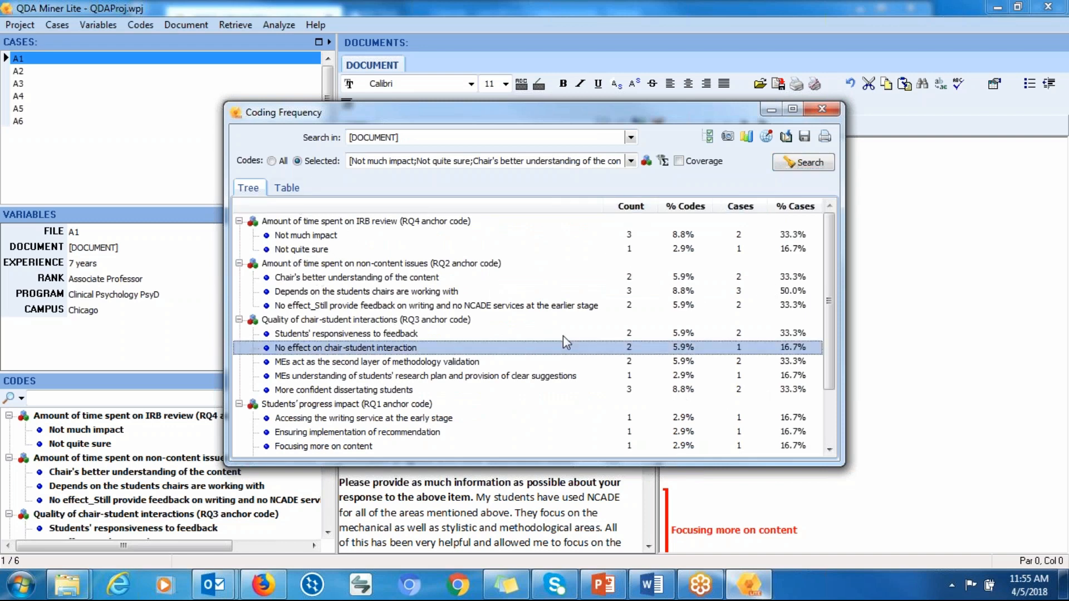
Show the coding frequency results as a table, examine its columns, and open the table's save dialog, closing it without saving.
left_click(286, 188)
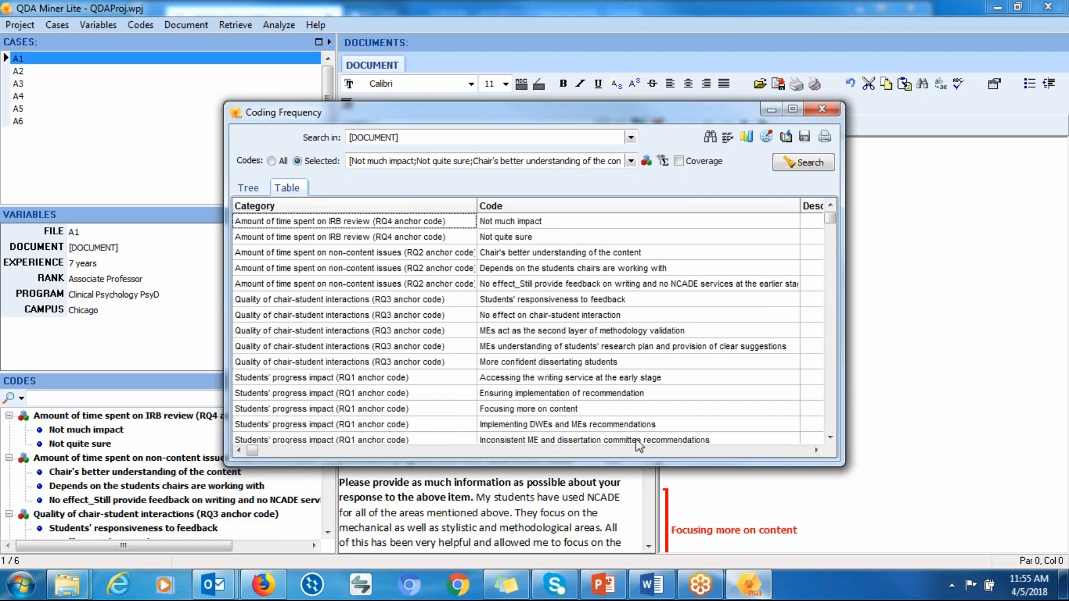
left_click(607, 452)
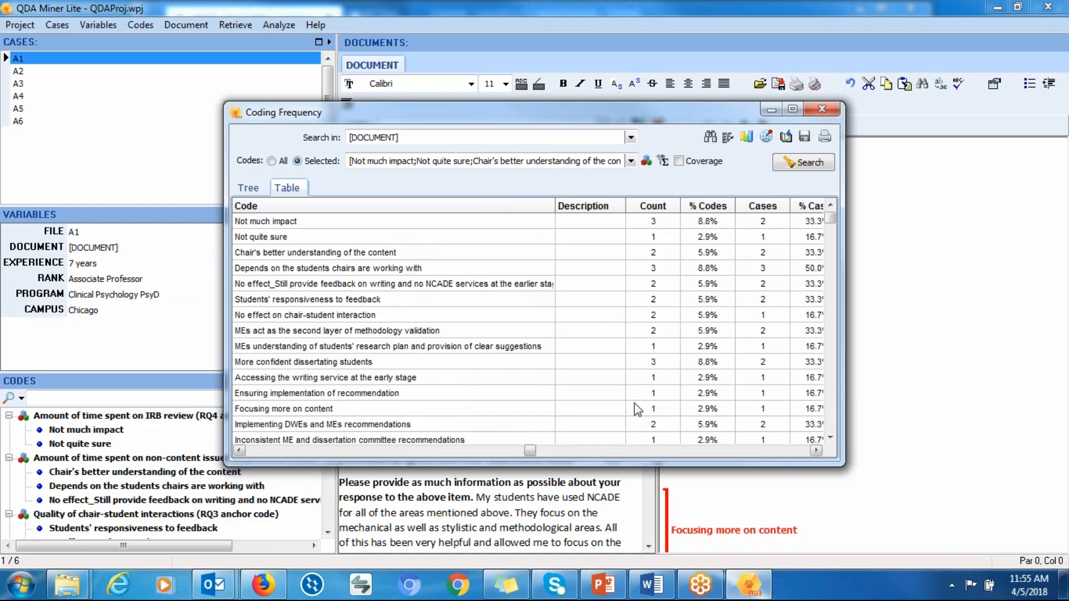
left_click(662, 451)
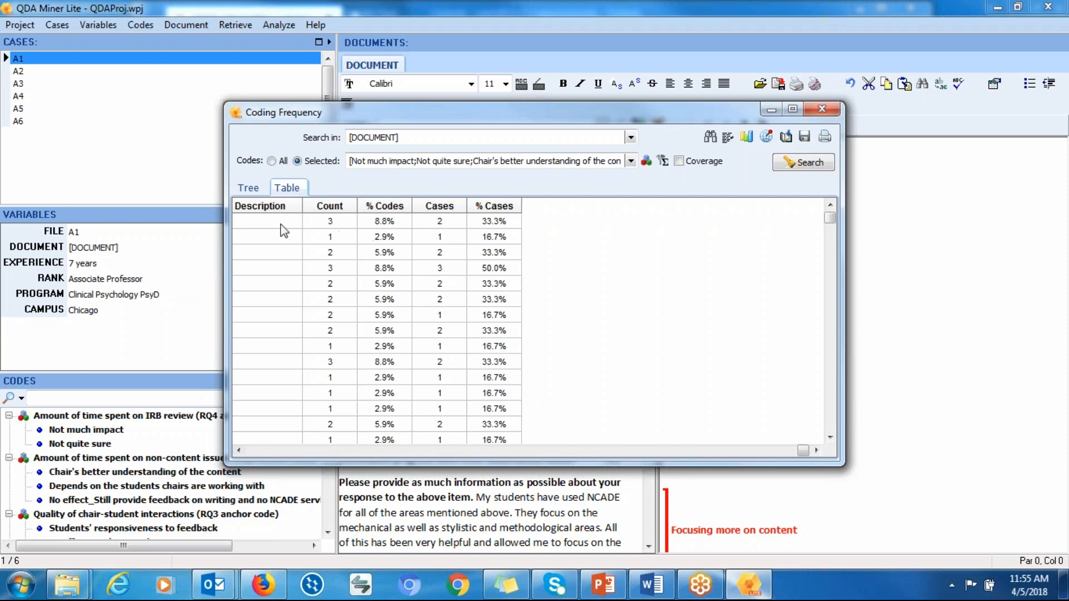
left_click(324, 450)
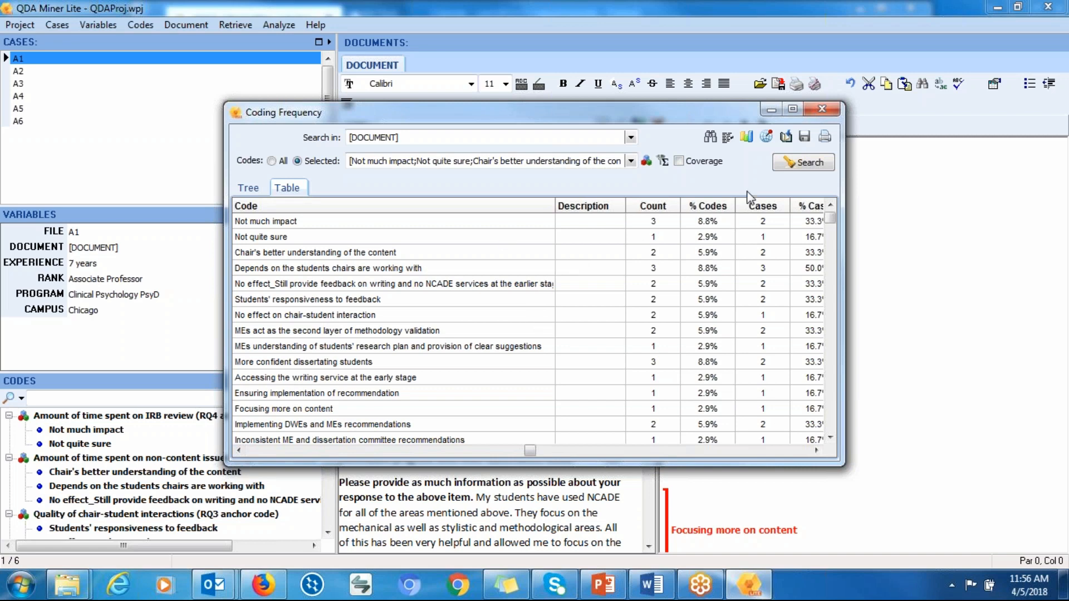
left_click(803, 140)
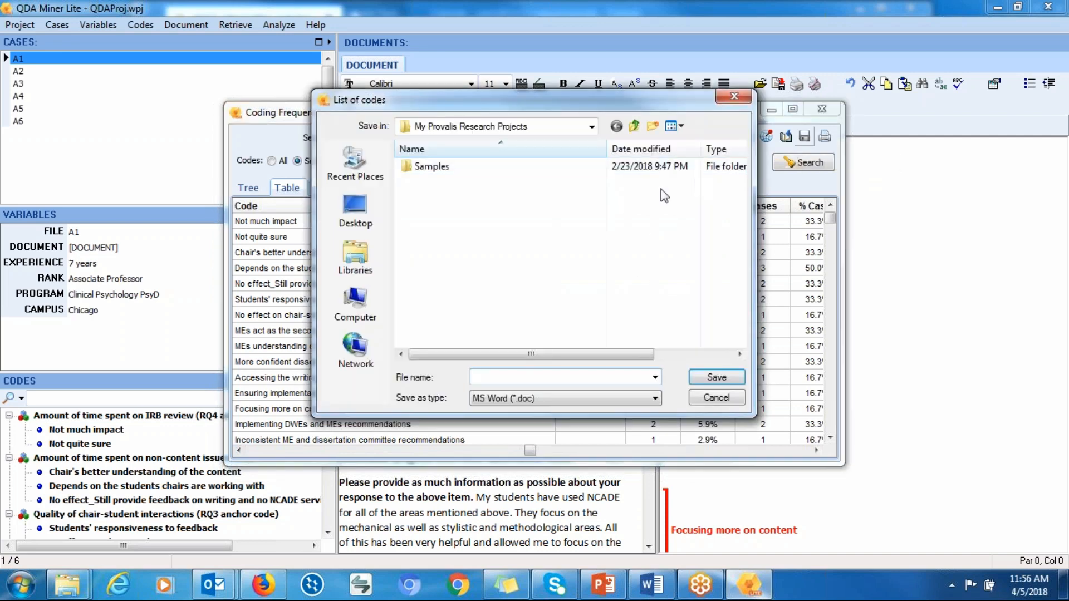
left_click(744, 96)
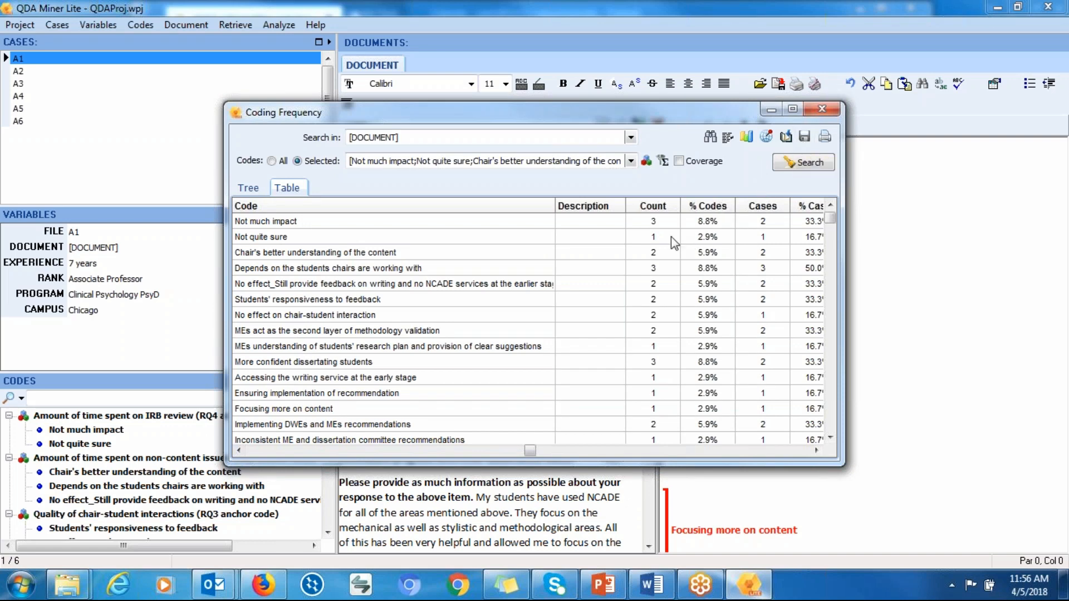
Select every row of the coding frequency table and create a vertical bar chart of the code distribution.
left_click(430, 226)
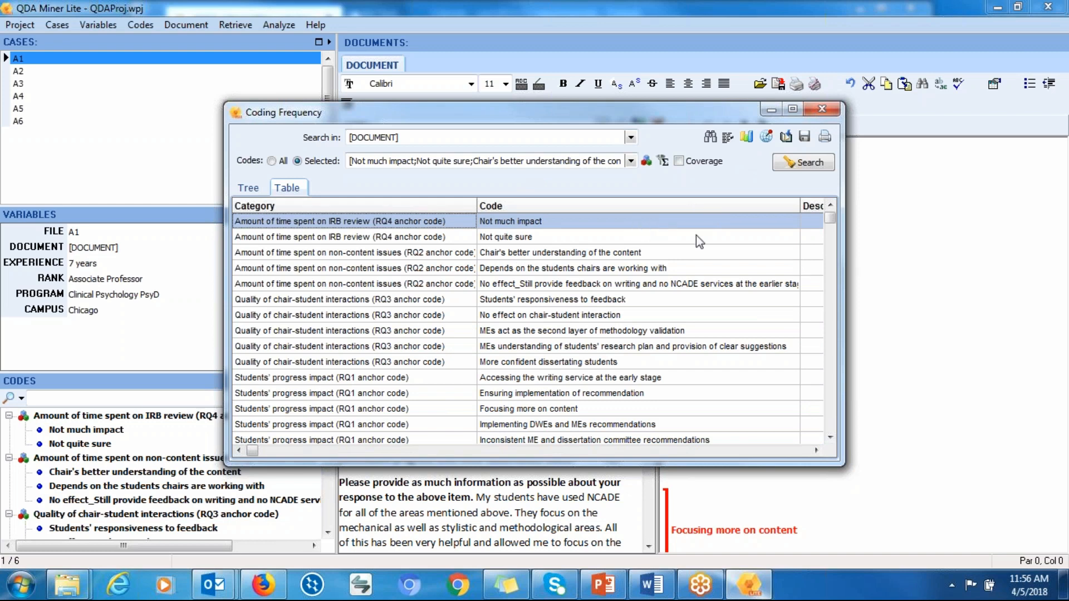
left_click(831, 421)
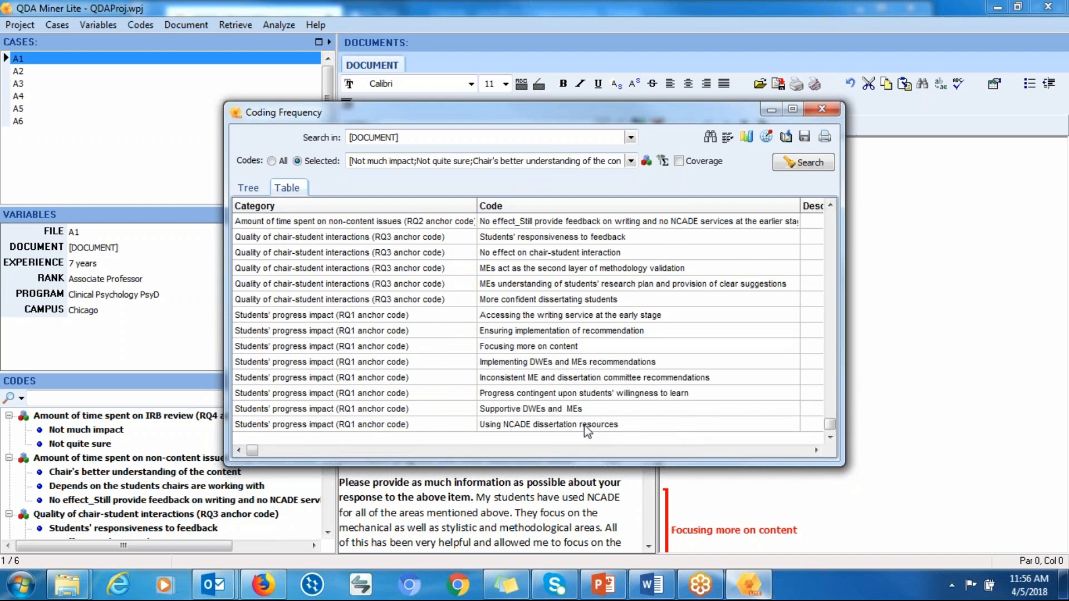
key("ctrl+a")
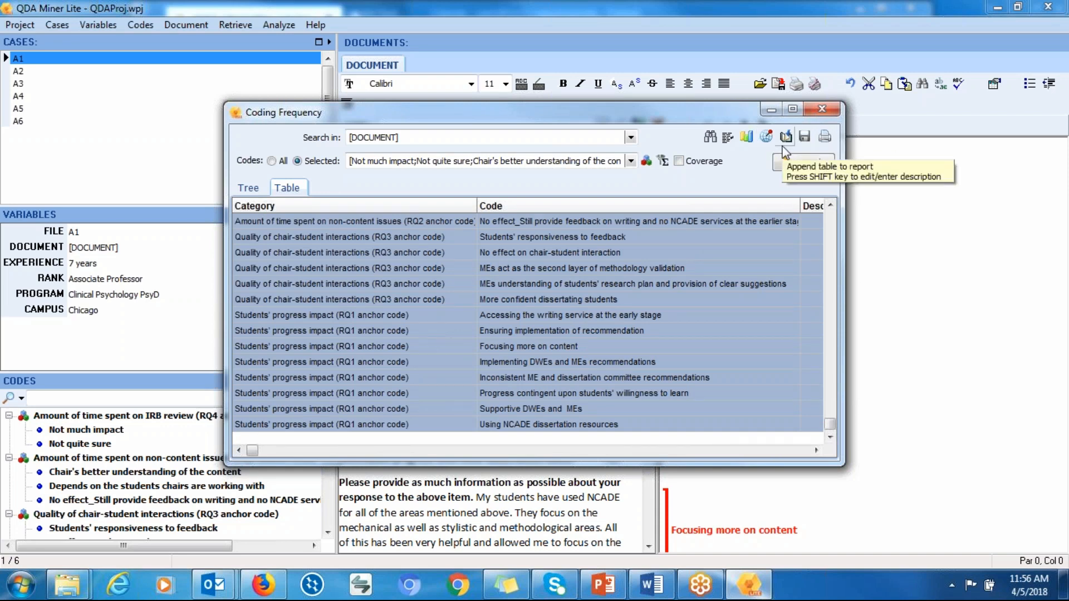
left_click(745, 143)
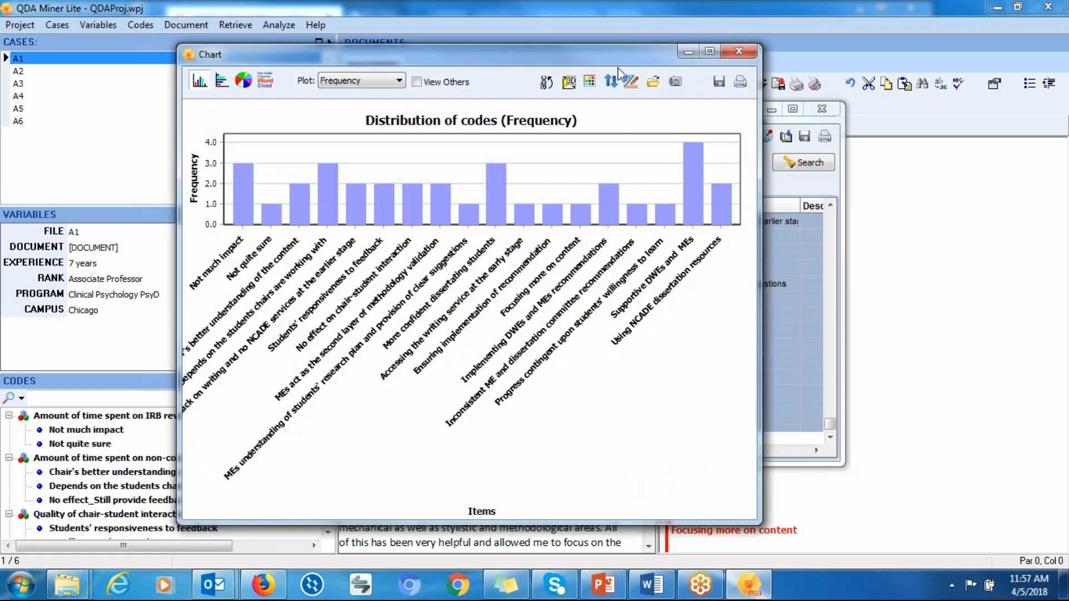
left_click_drag(623, 52, 660, 52)
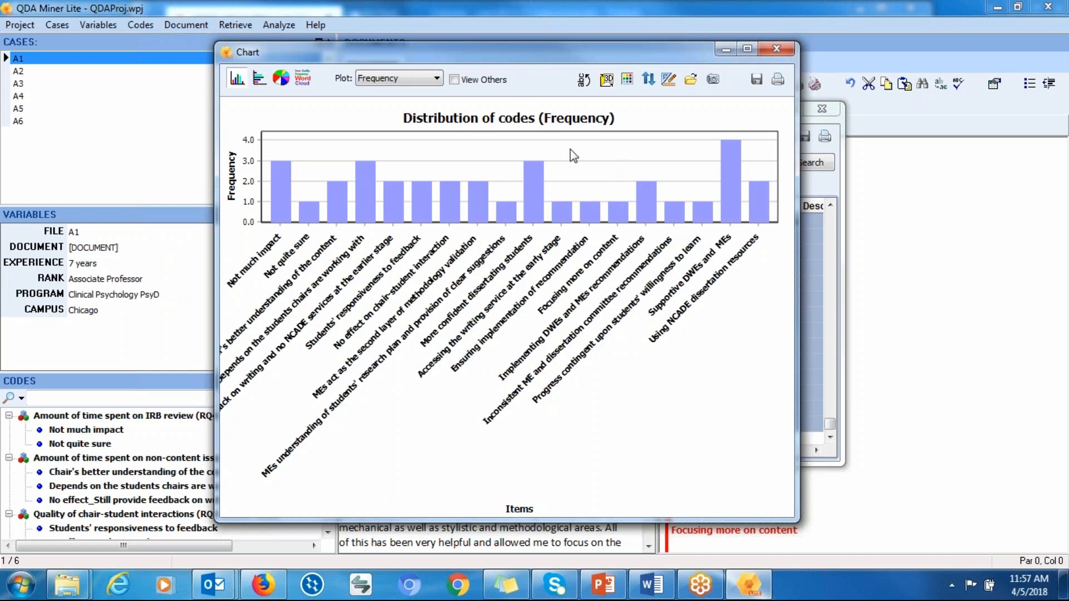
Turn on individual coloring of each bar in the frequency chart, keeping the Excel color scheme.
left_click(630, 87)
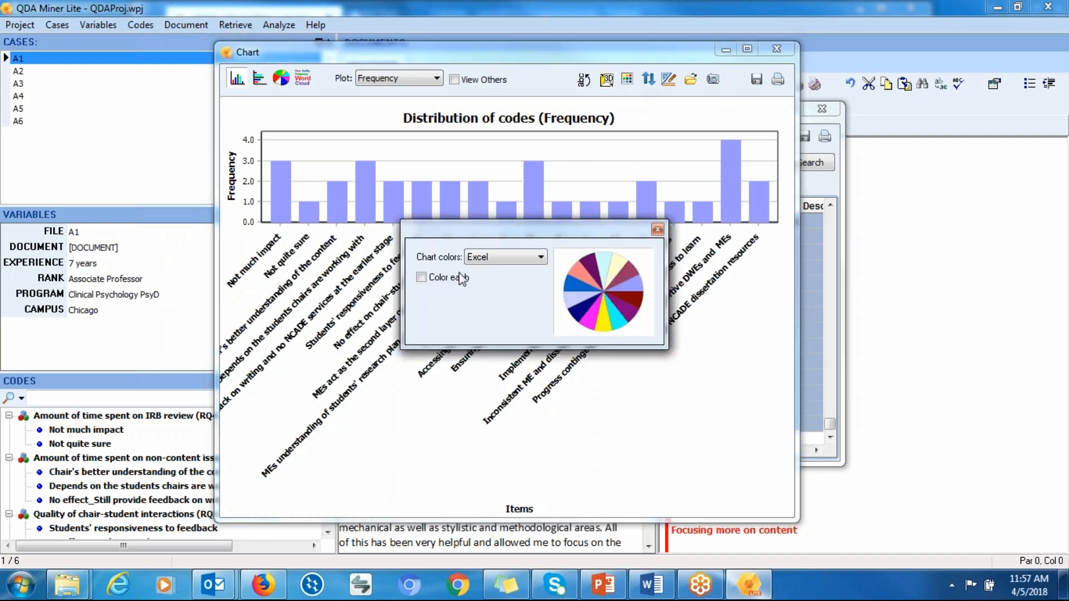
left_click(422, 277)
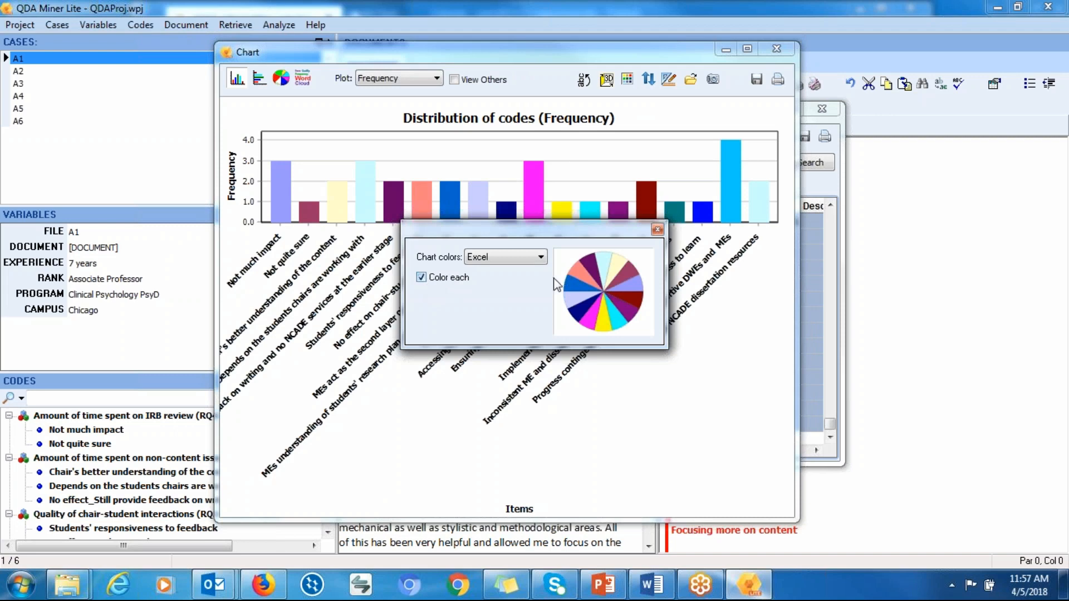
left_click(657, 230)
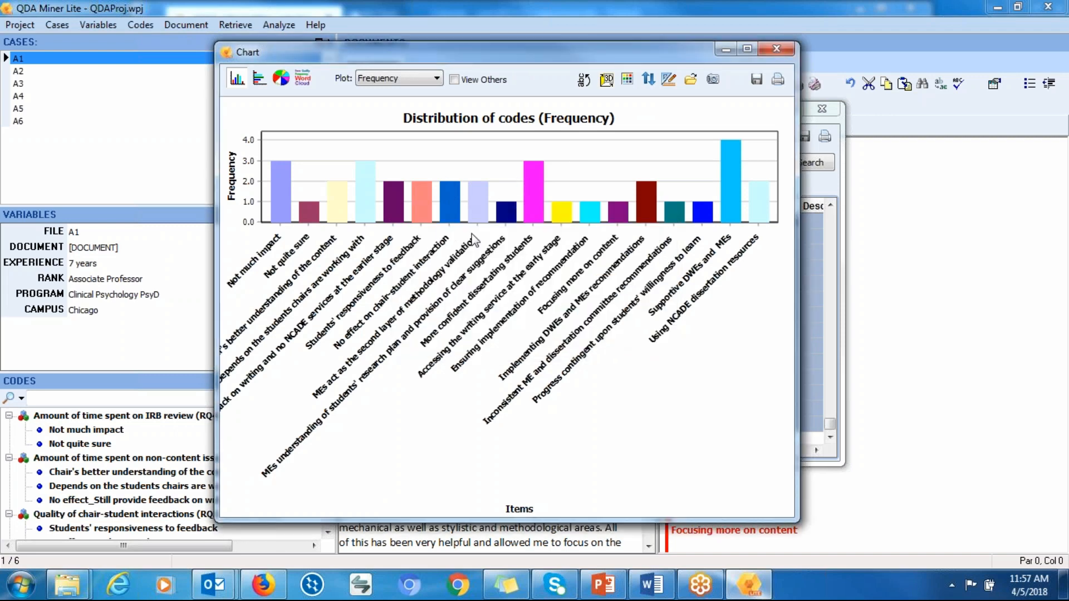
Plot the code distribution by No of Cases and redraw the chart with each bar in its own color.
left_click(387, 81)
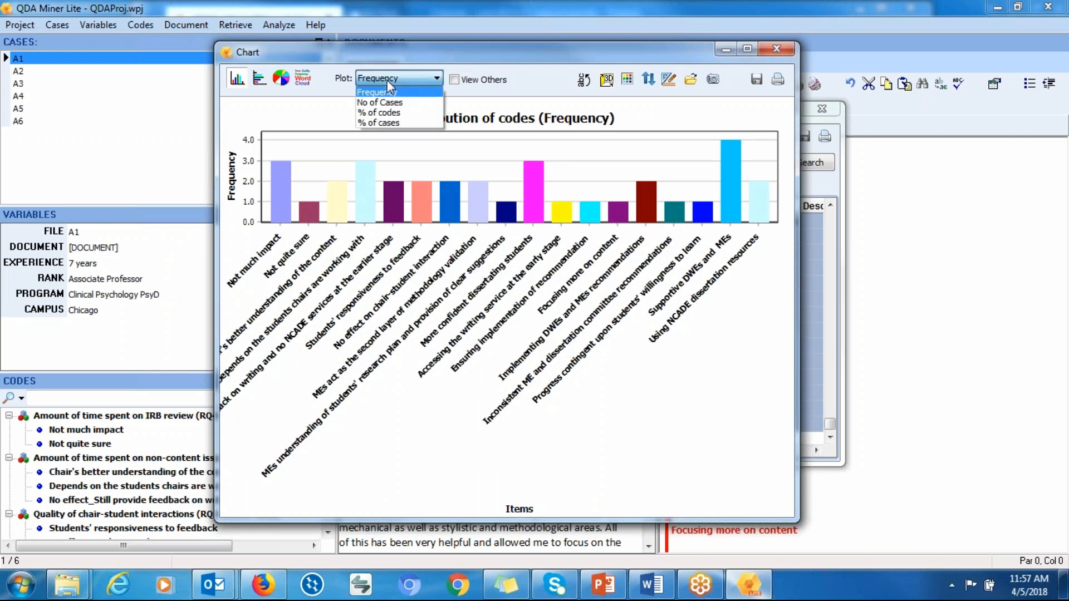
left_click(406, 102)
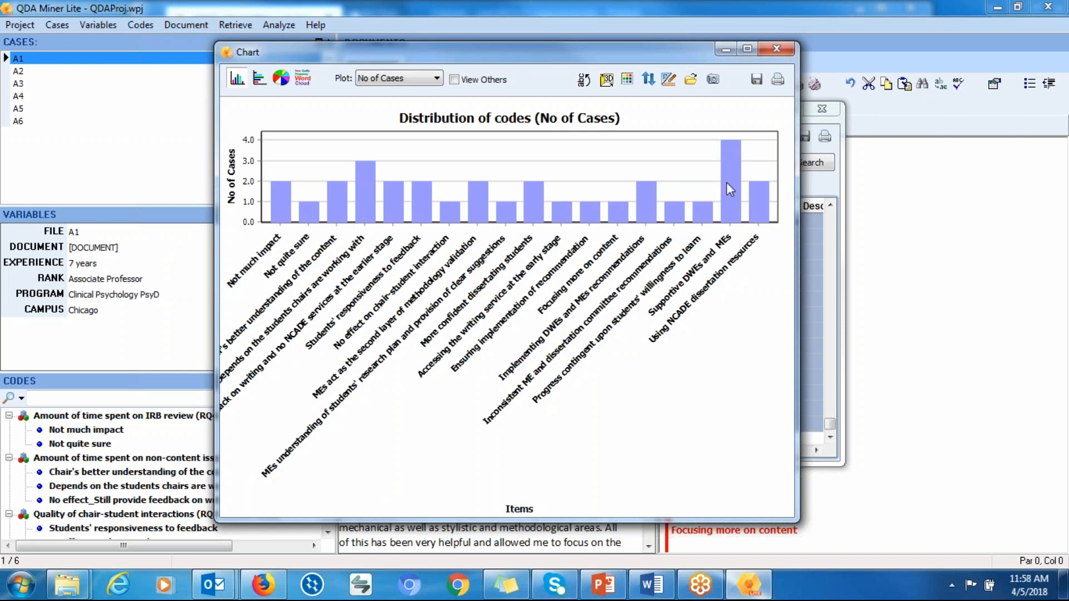
left_click(627, 79)
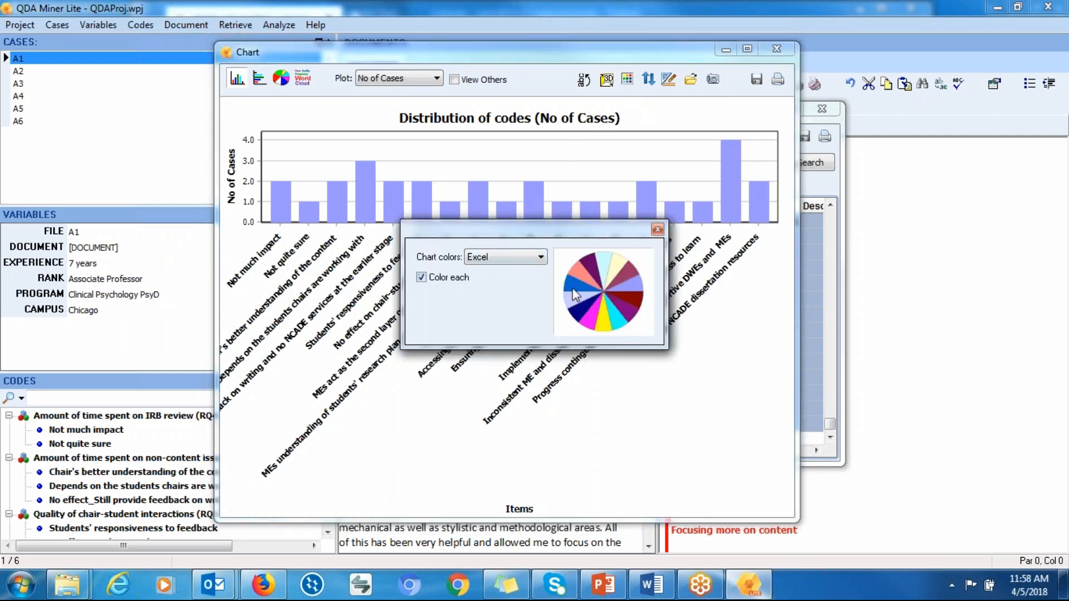
left_click(657, 230)
left_click(567, 213)
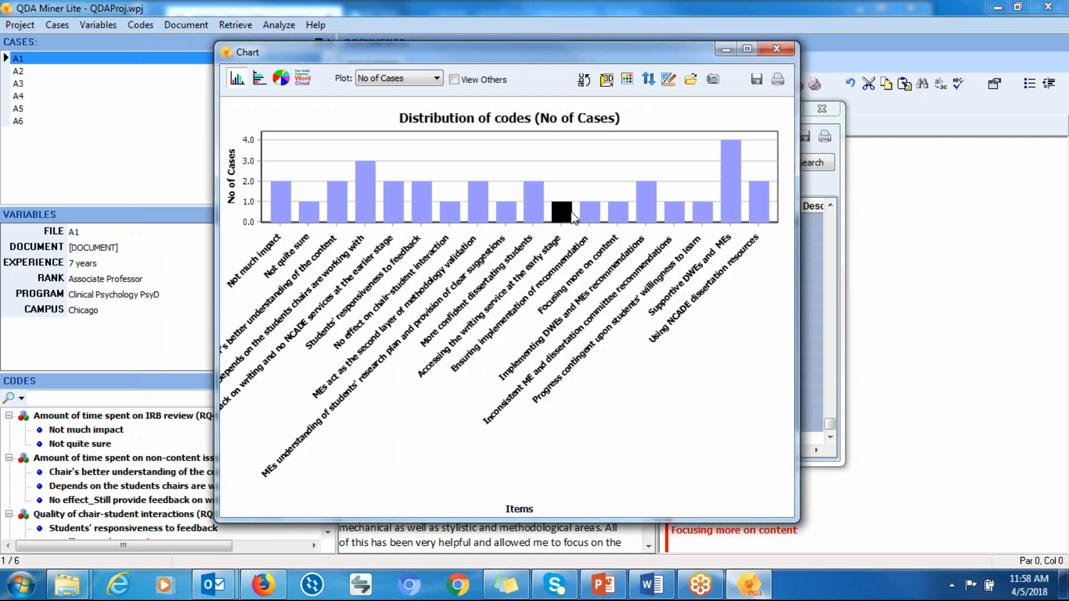
left_click(493, 203)
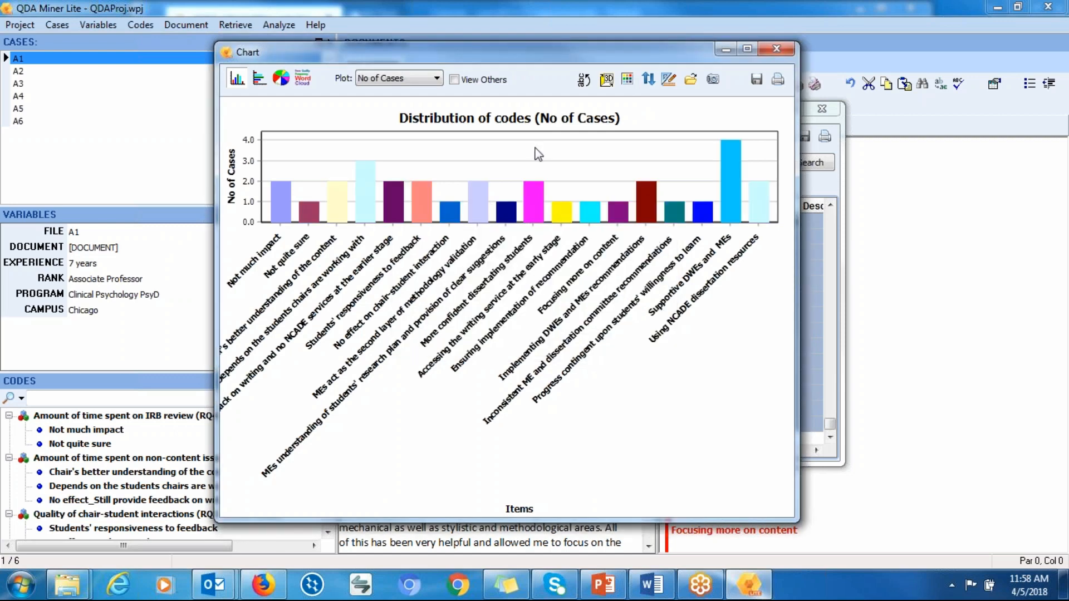
Plot the bar chart by % of codes, and by % of cases, to compare the two distributions.
left_click(436, 79)
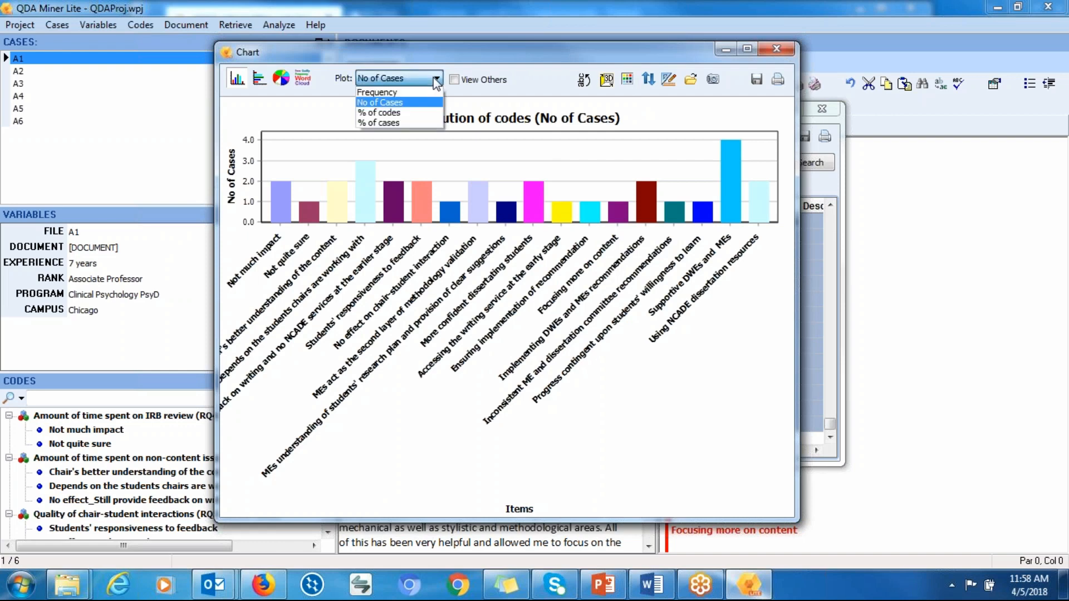
left_click(418, 114)
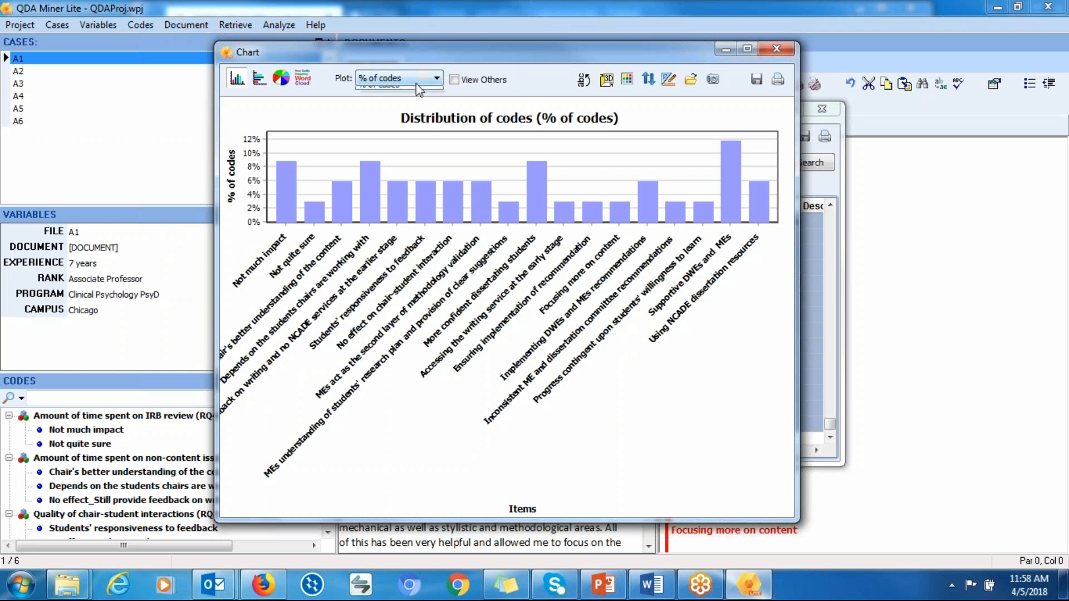
left_click(416, 84)
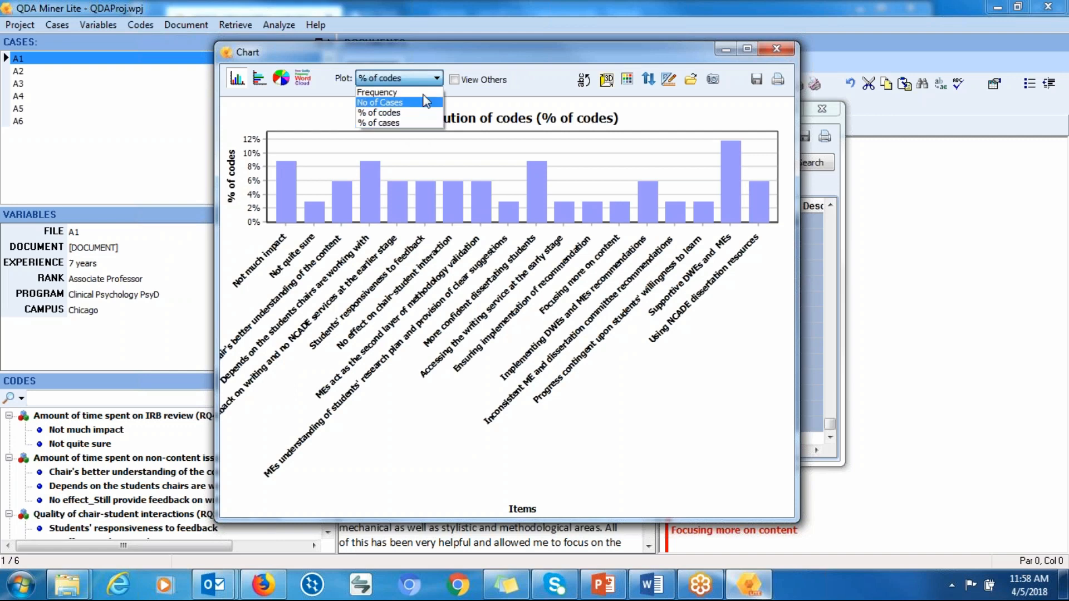
left_click(412, 122)
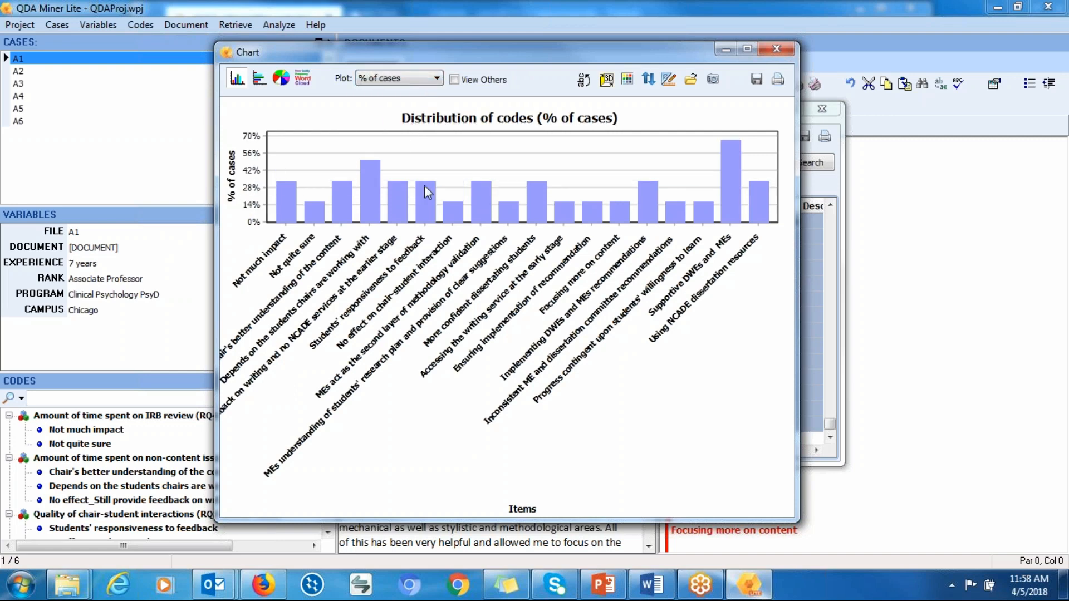
Display the code distribution as a word cloud and plot it by Frequency.
left_click(302, 79)
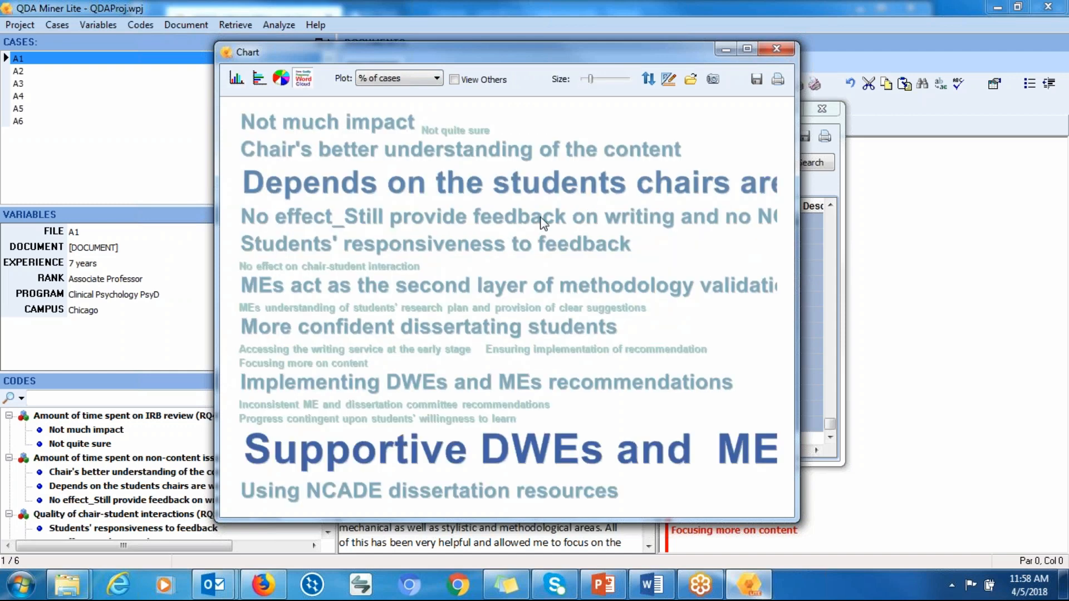
left_click(423, 85)
left_click(423, 88)
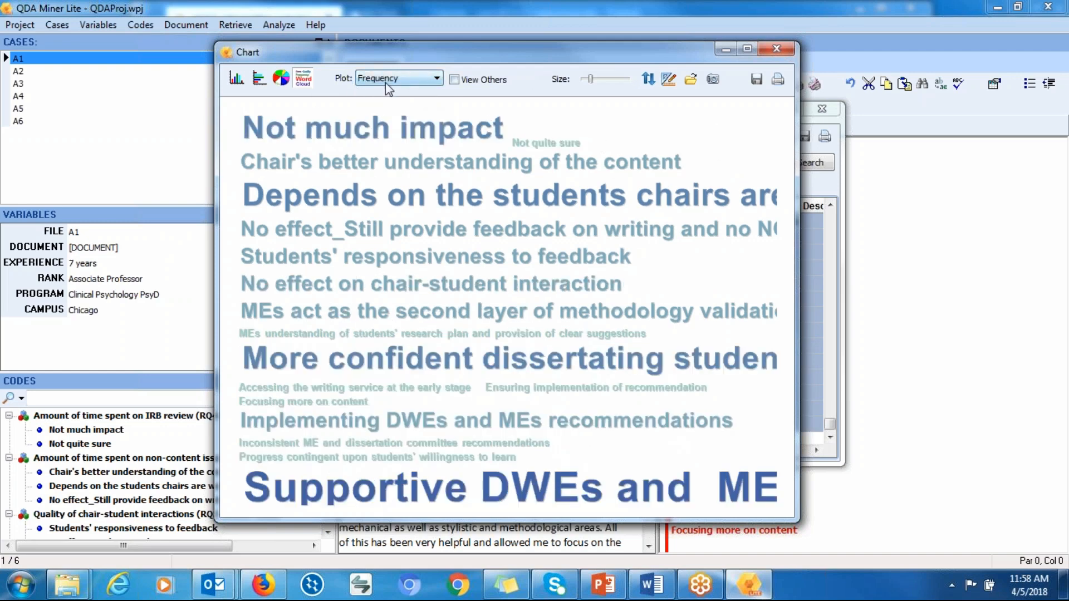
View the code frequencies as a horizontal bar chart, then close the chart and the Coding Frequency window.
left_click(260, 80)
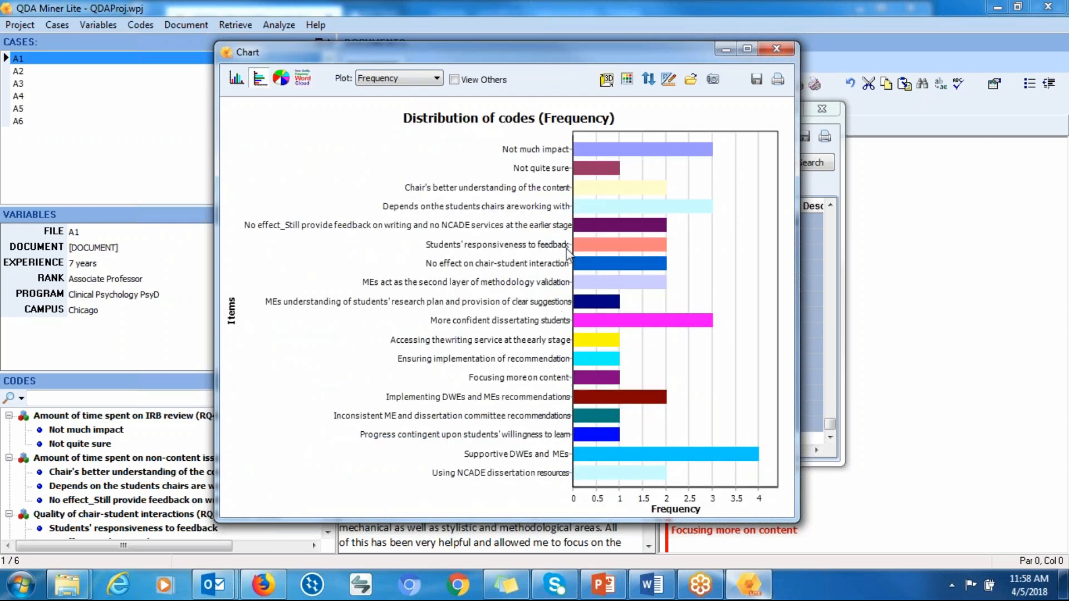
left_click(774, 51)
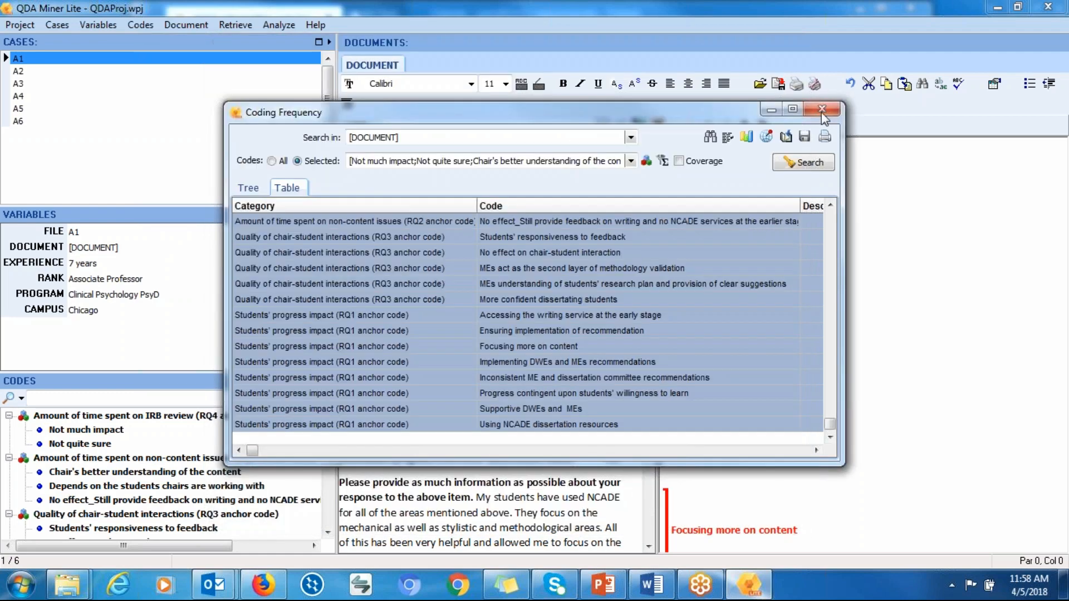
left_click(821, 110)
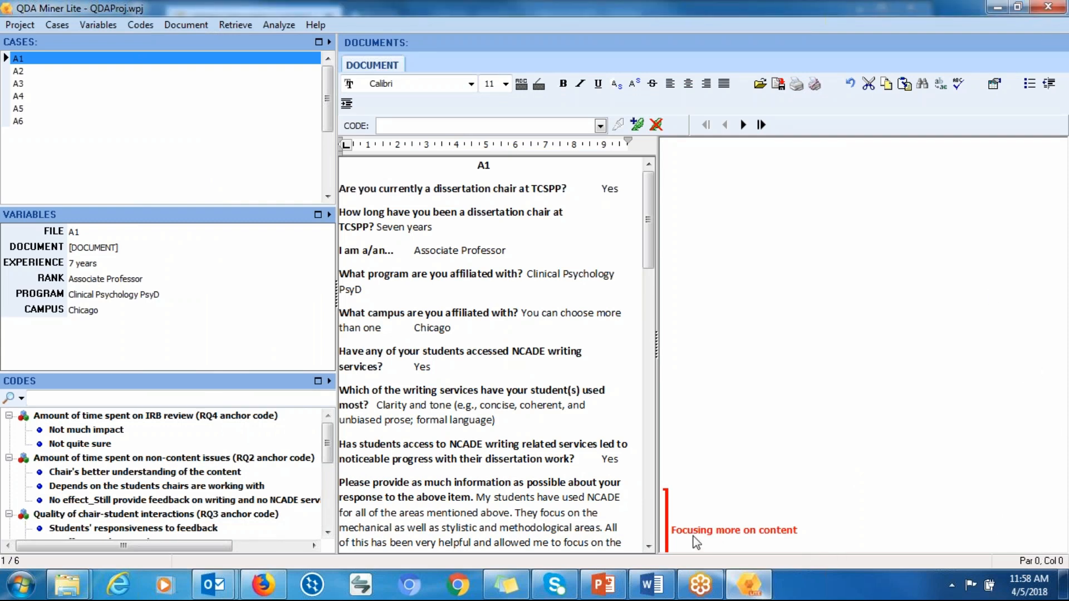
Add the comment "jfjfjfjfjfffff" to the "Focusing more on content" coding in document A1 and close the note.
mouse_move(683, 539)
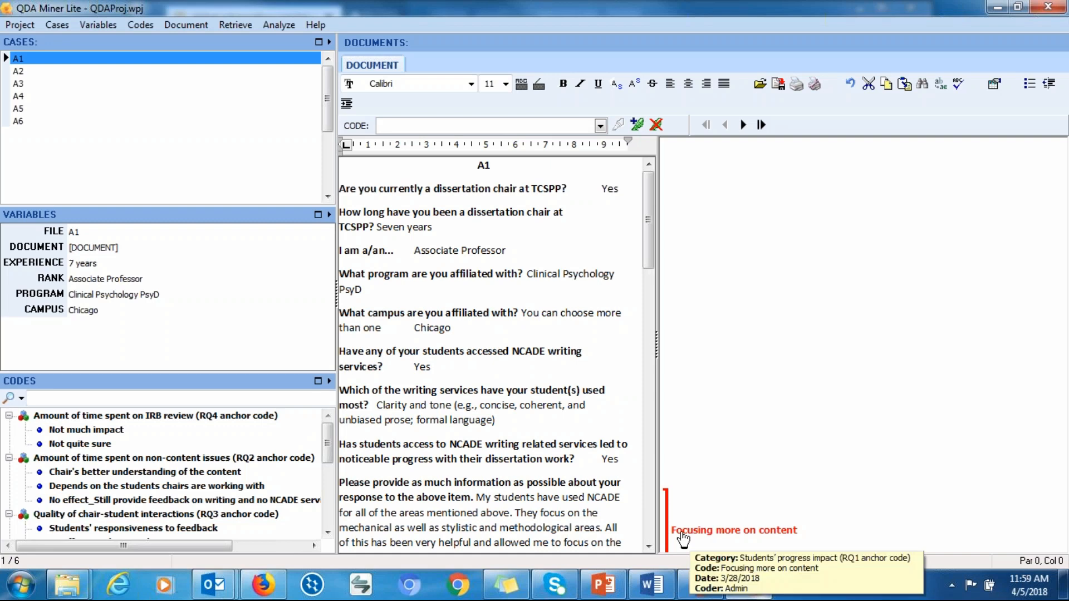
left_click_drag(649, 260, 658, 320)
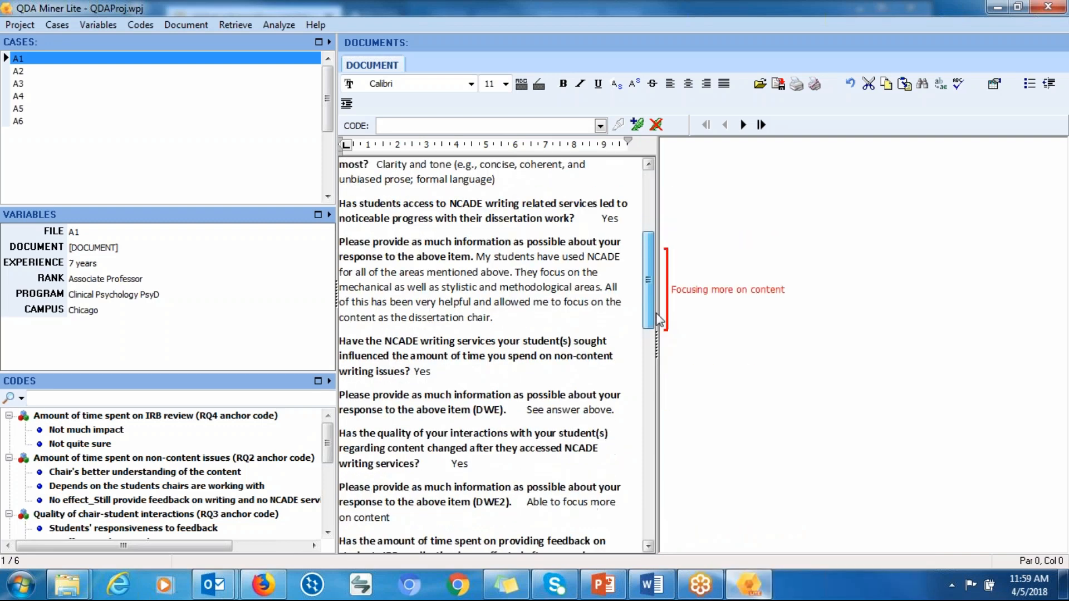
right_click(696, 295)
left_click(723, 321)
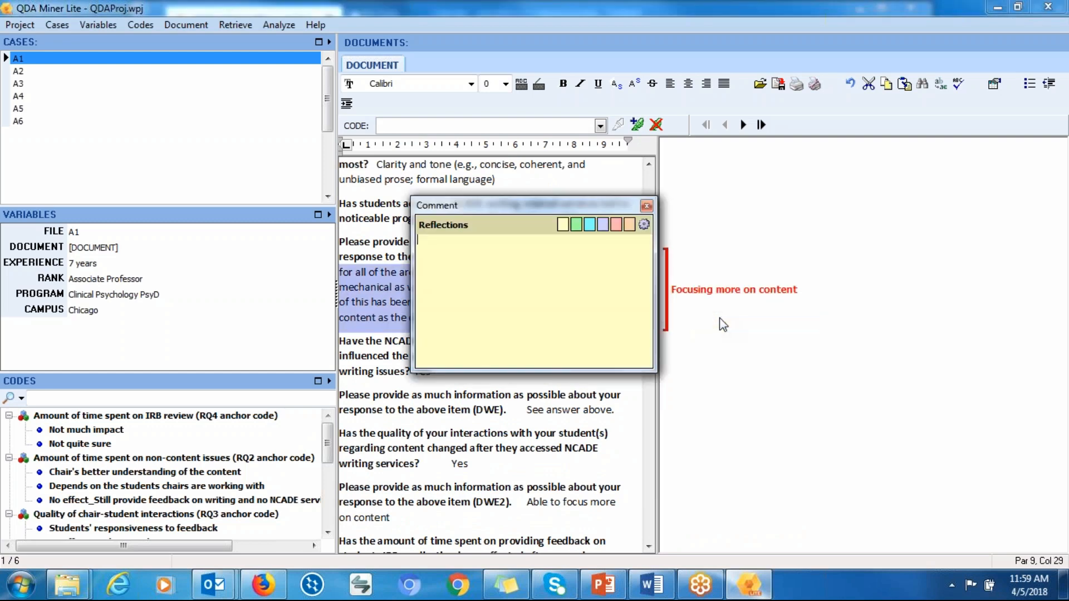
type("jfjfjfjfjfffff")
left_click(647, 207)
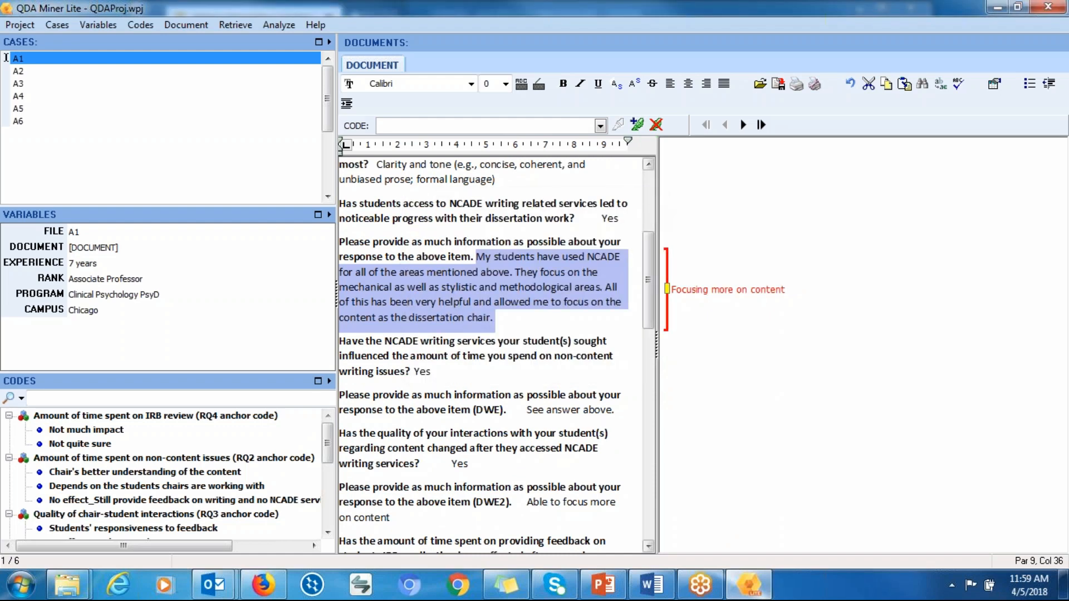
mouse_move(670, 297)
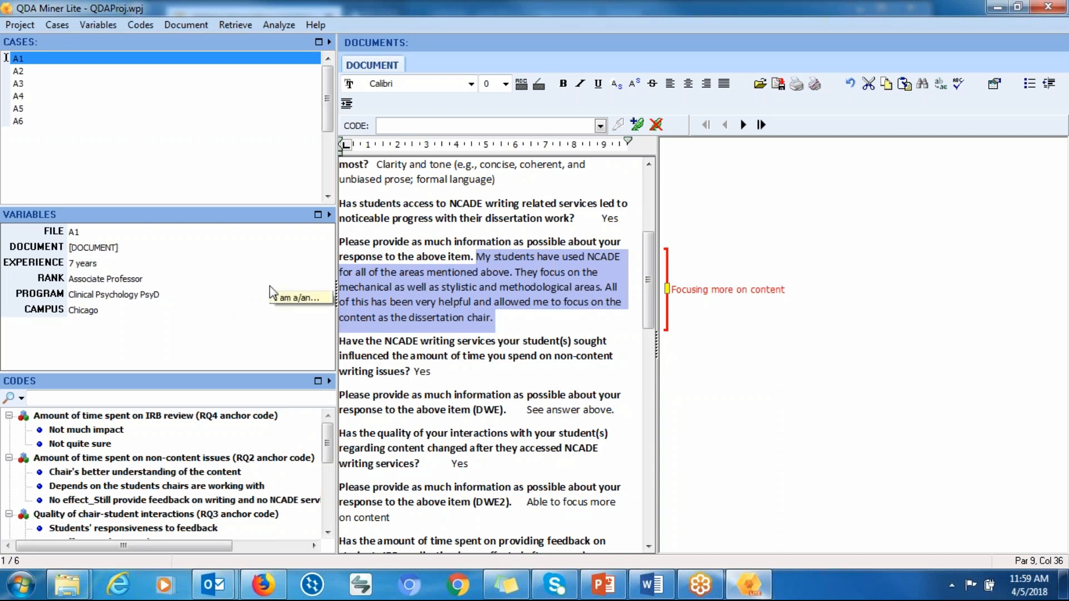
left_click(230, 26)
mouse_move(272, 25)
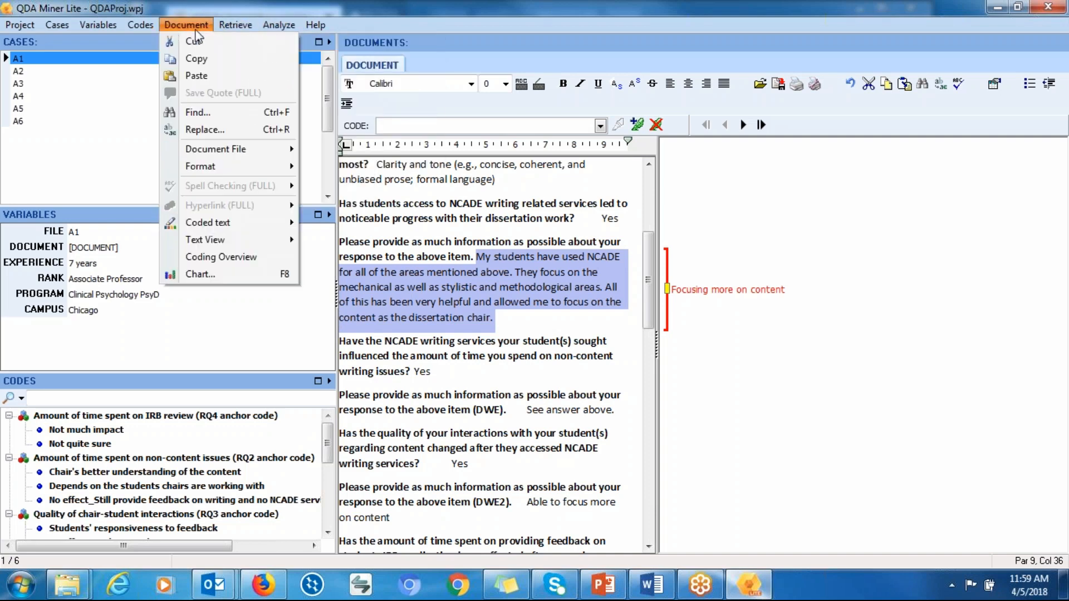
mouse_move(315, 24)
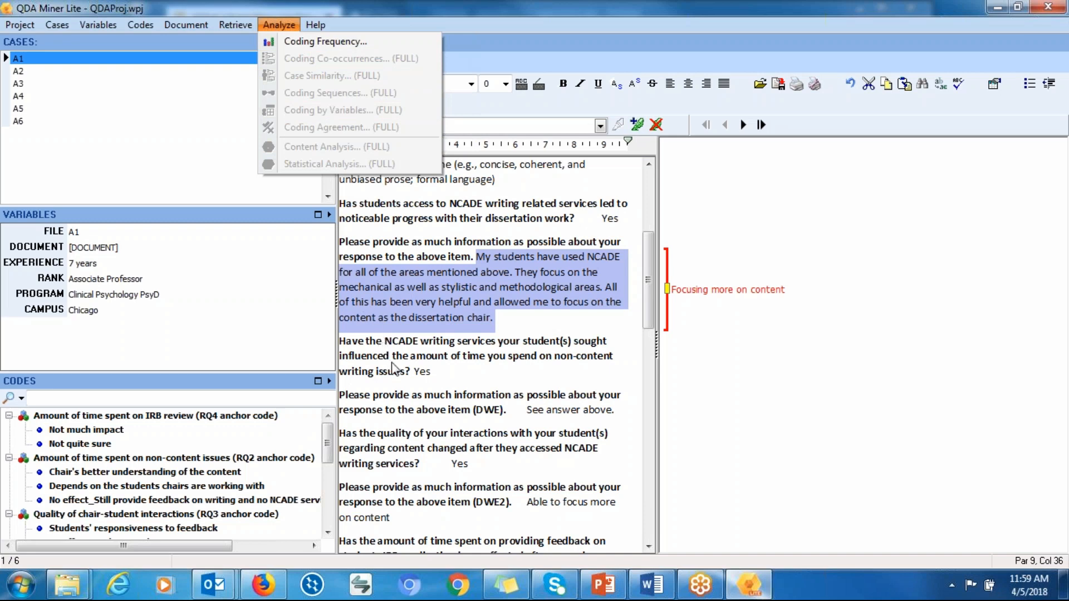
Deselect the passage in document A1, switch to the QDA lite document in Word and maximize its window.
left_click(415, 341)
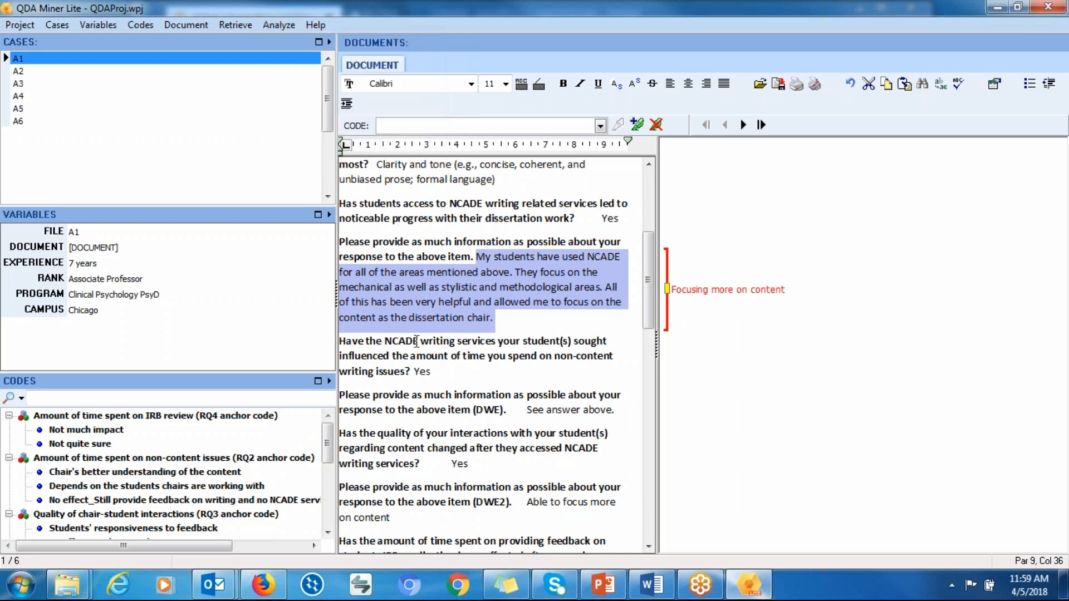
left_click(415, 340)
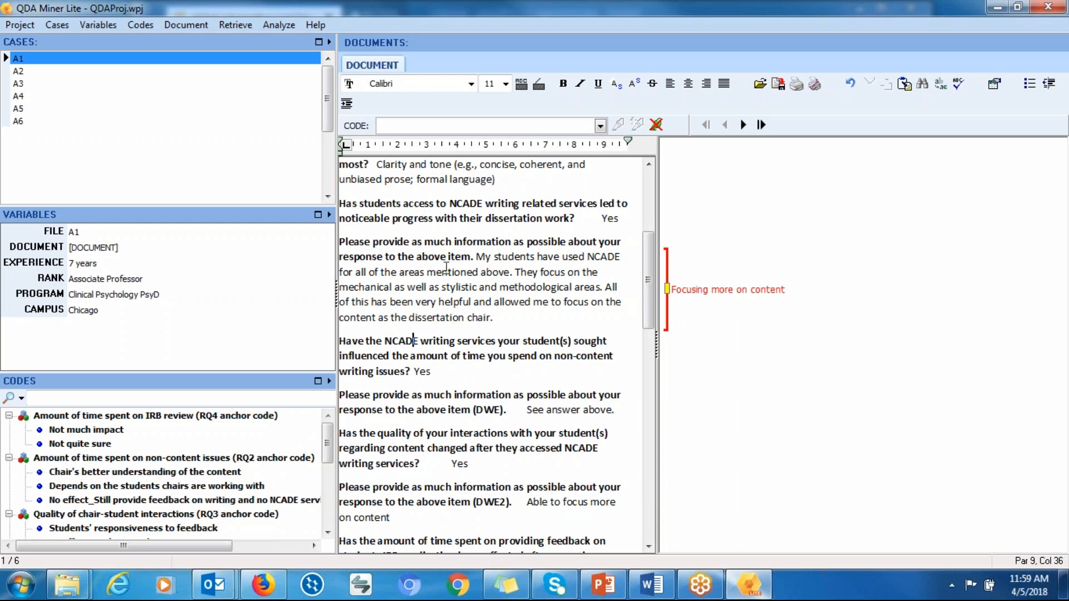
left_click(651, 584)
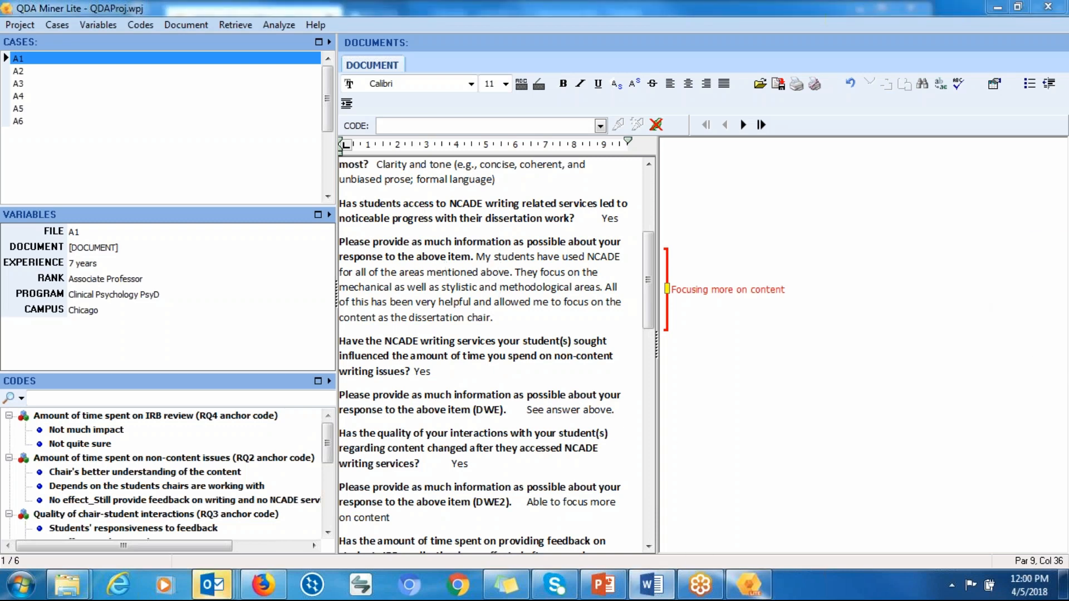
left_click_drag(1068, 104, 459, 113)
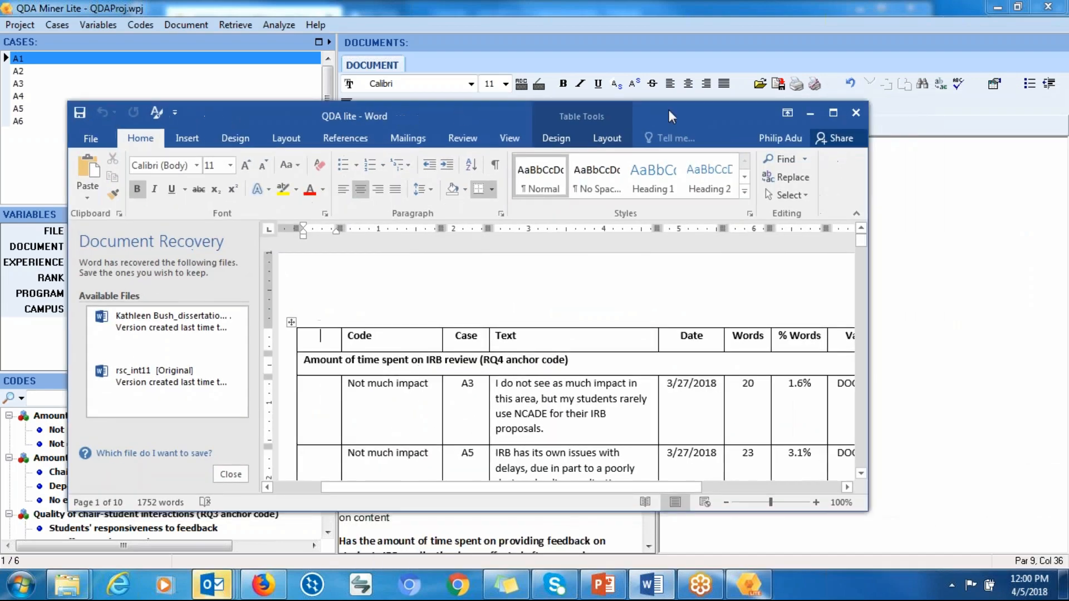
left_click(833, 113)
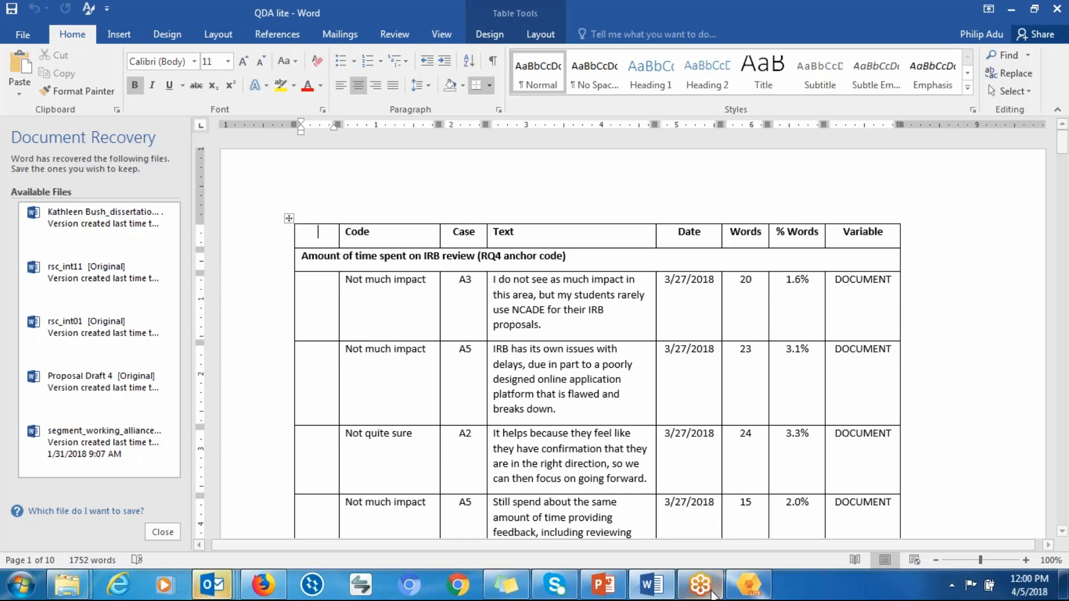
mouse_move(713, 589)
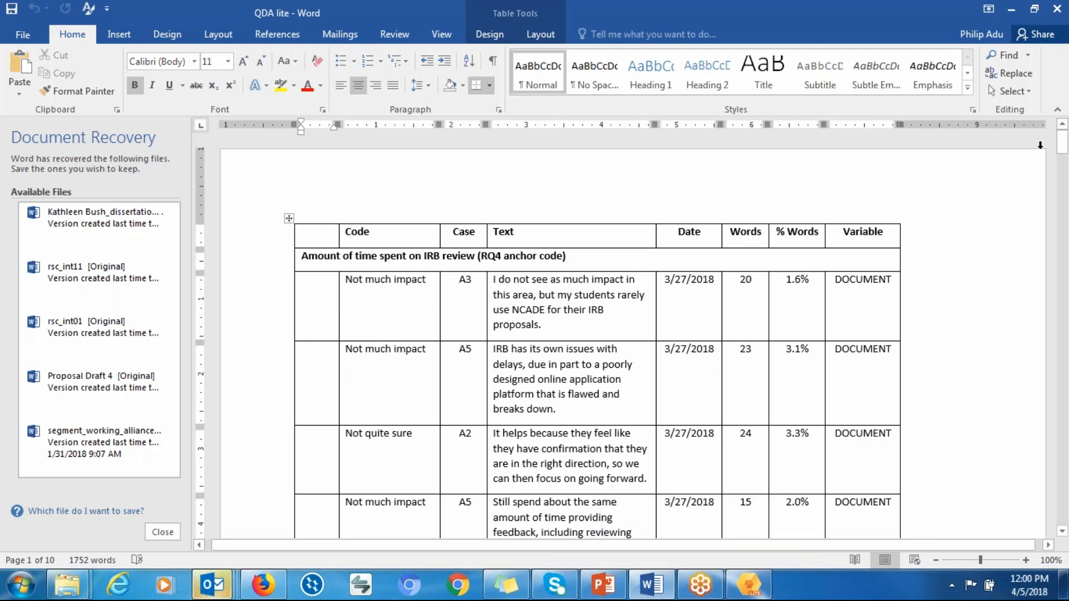
mouse_move(1062, 146)
left_mouse_down()
mouse_move(1062, 154)
mouse_move(1062, 145)
left_mouse_up()
Select the whole table of retrieved codings and preview it with the No Border option.
left_click(288, 218)
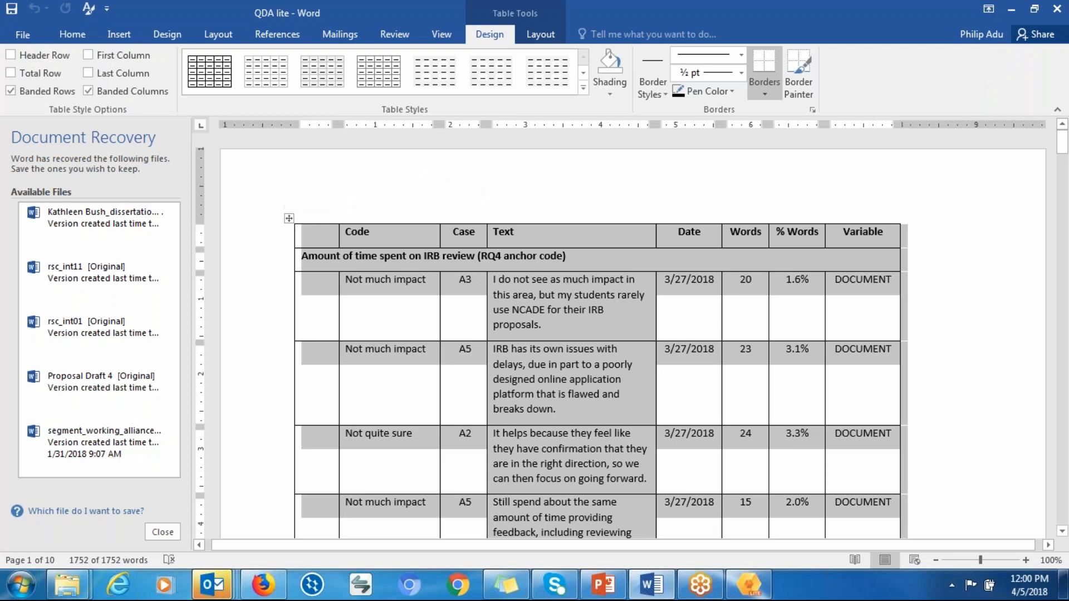
left_click(766, 96)
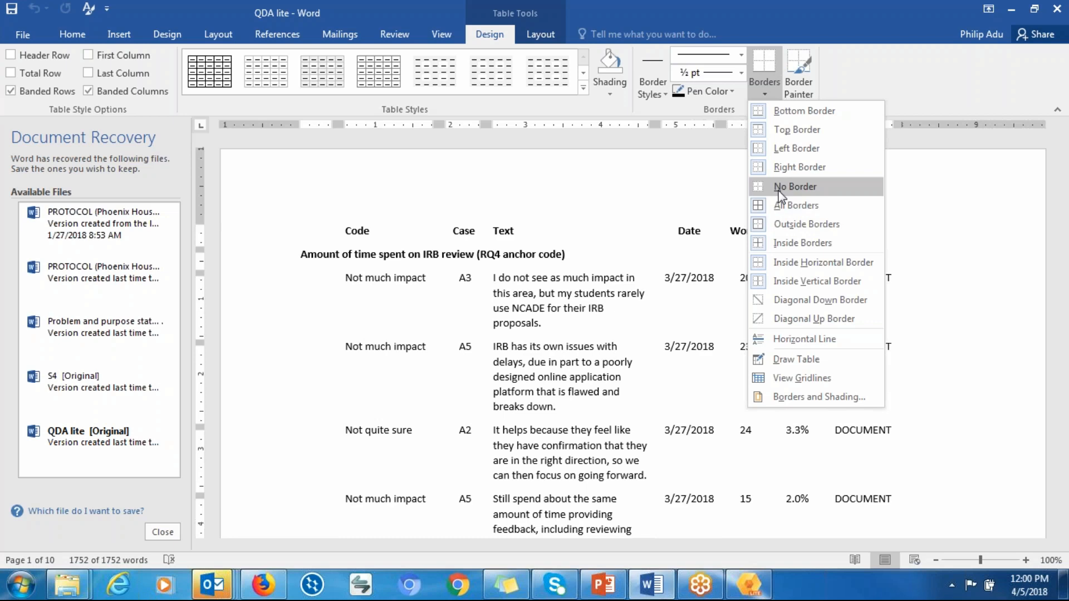
left_click(775, 225)
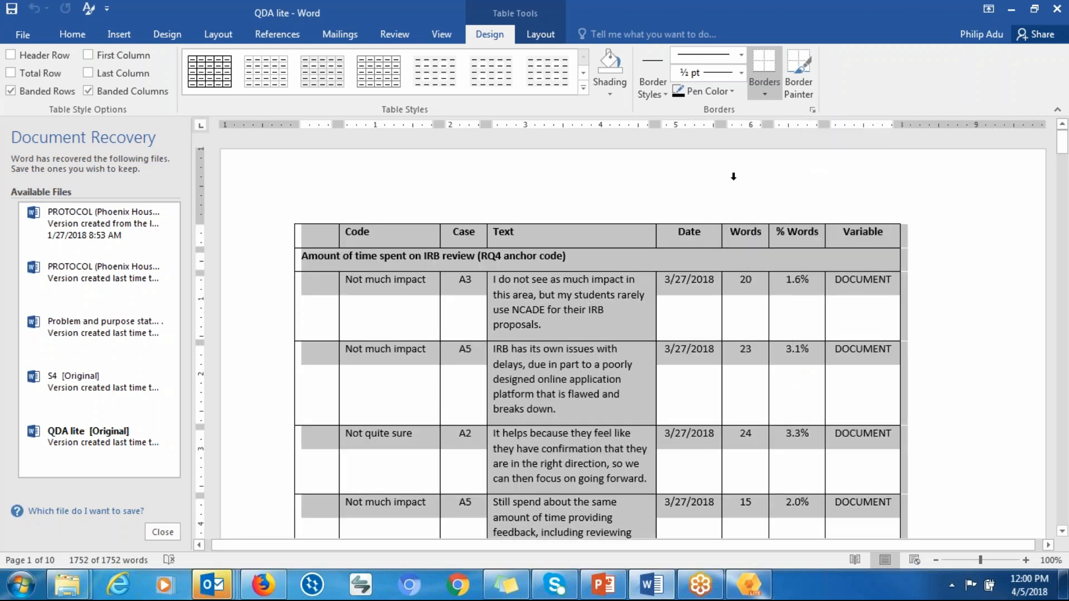
left_click(1050, 15)
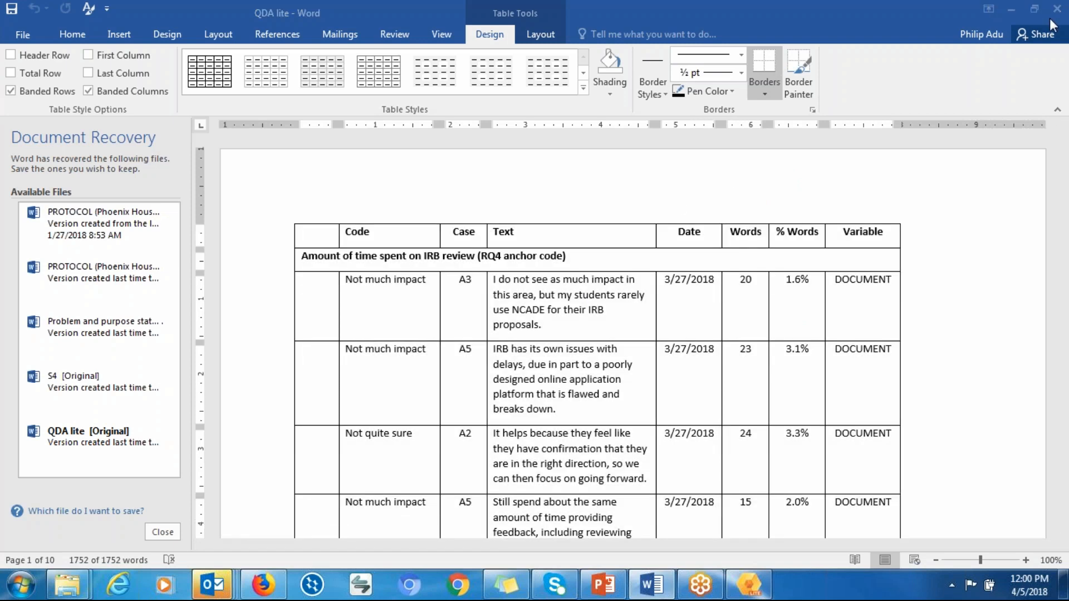
left_click(971, 353)
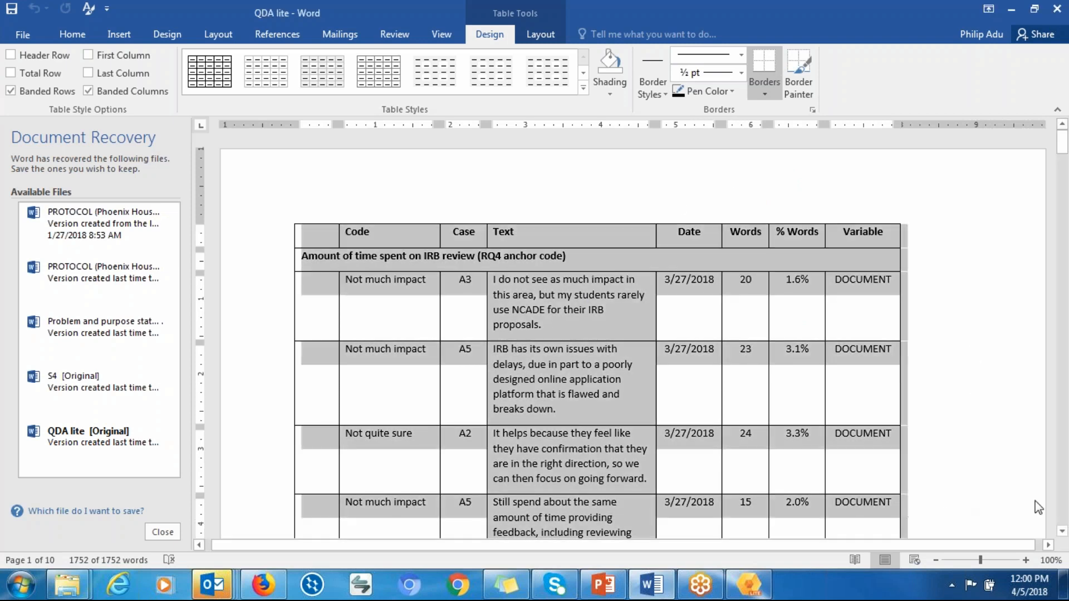
Switch to the "Familiarizing Yourself with QDA Miner Lite" presentation in PowerPoint and display the closing "Thank you!" slide 31.
left_click(1038, 507)
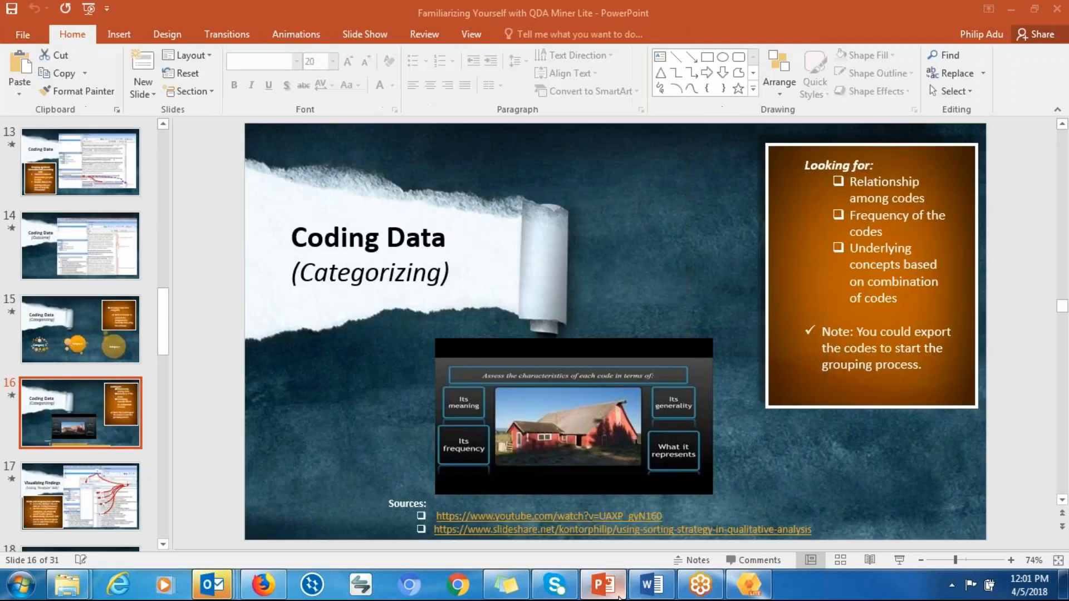
left_click(603, 586)
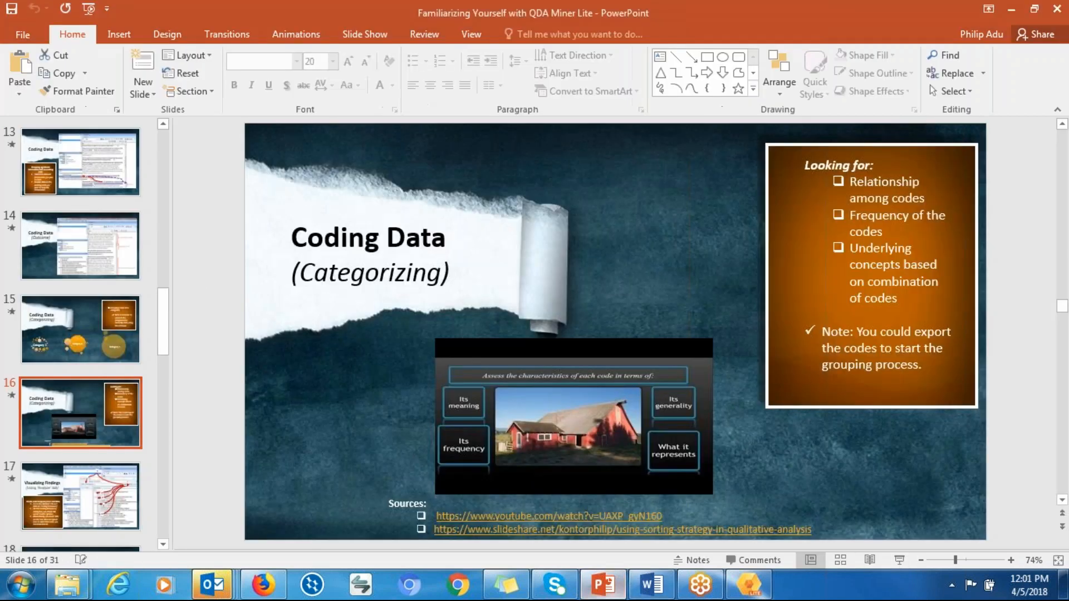
left_click(161, 486)
left_click(161, 486)
left_click(162, 486)
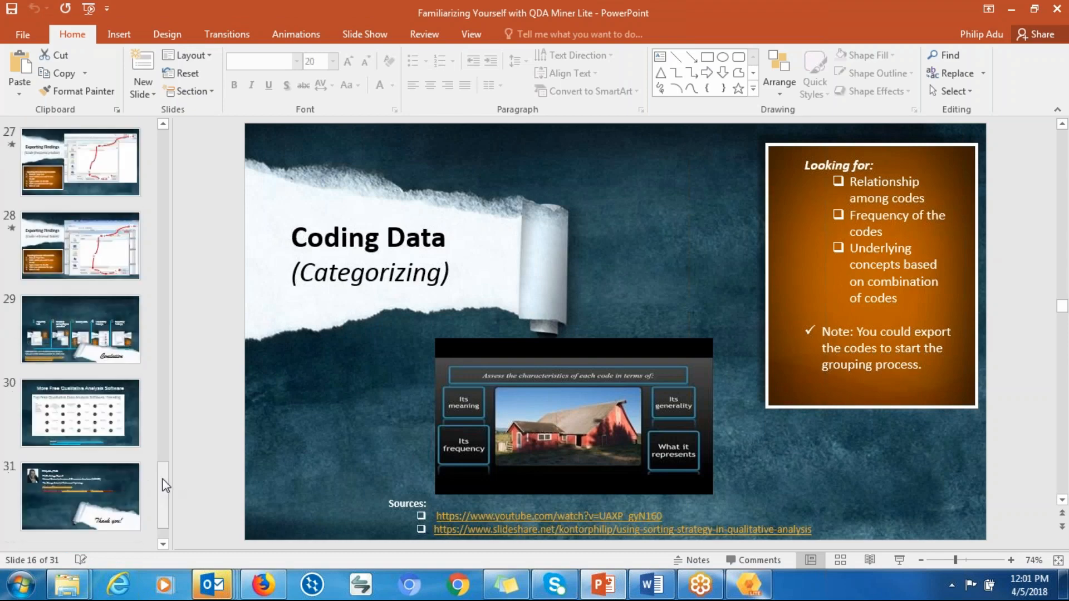
left_click(109, 485)
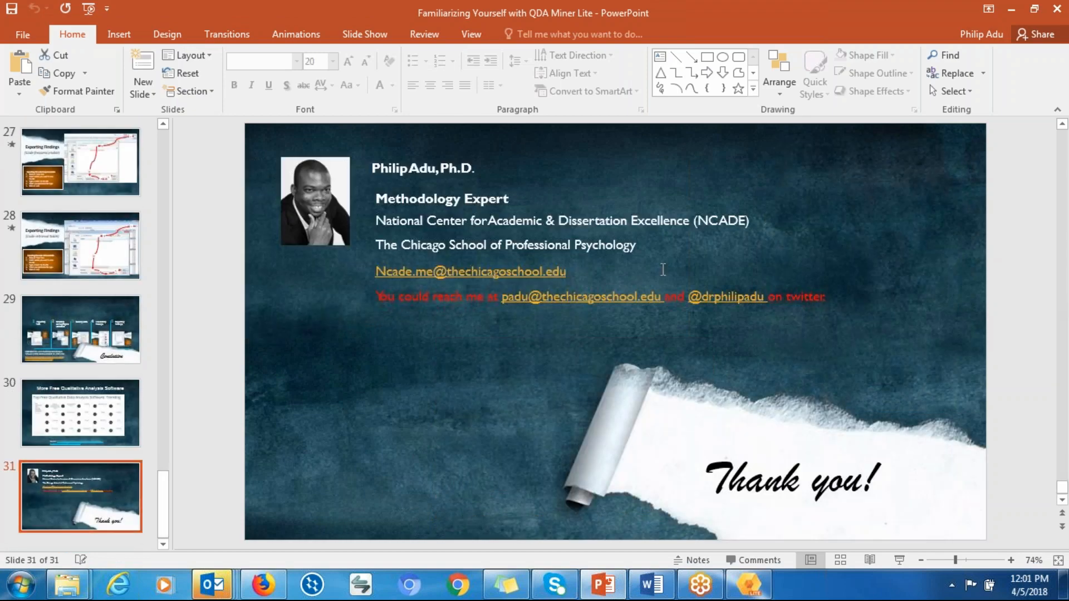